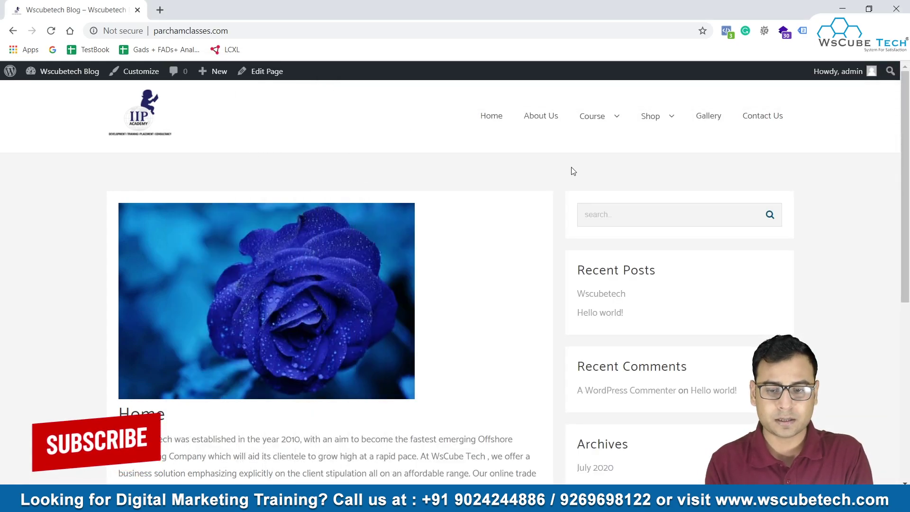
Look over the WordPress site's home page from start to end, and switch to the Notepad note about the blog.
scroll(389, 266, down, 6)
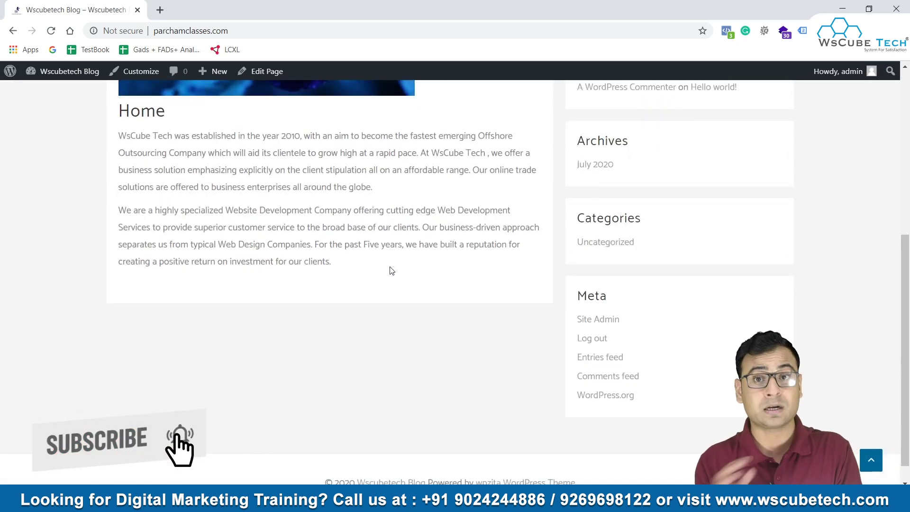
scroll(391, 269, up, 5)
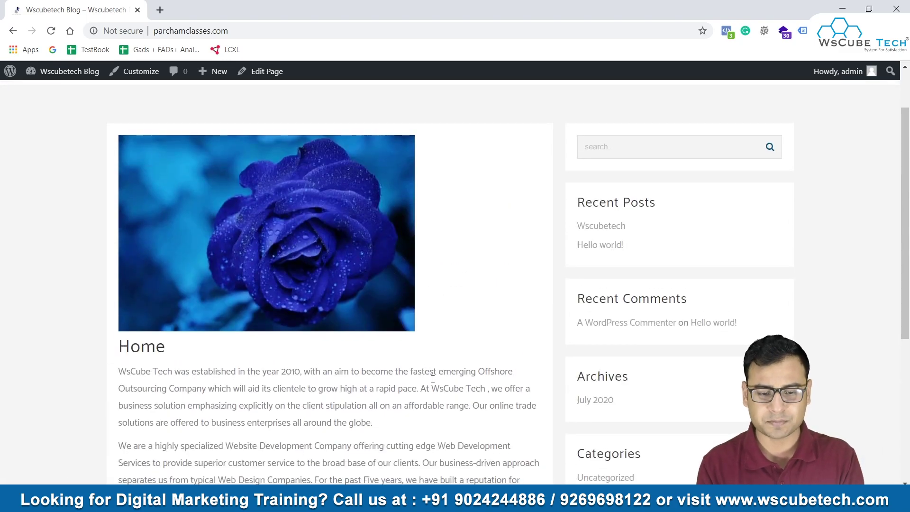
scroll(433, 379, up, 2)
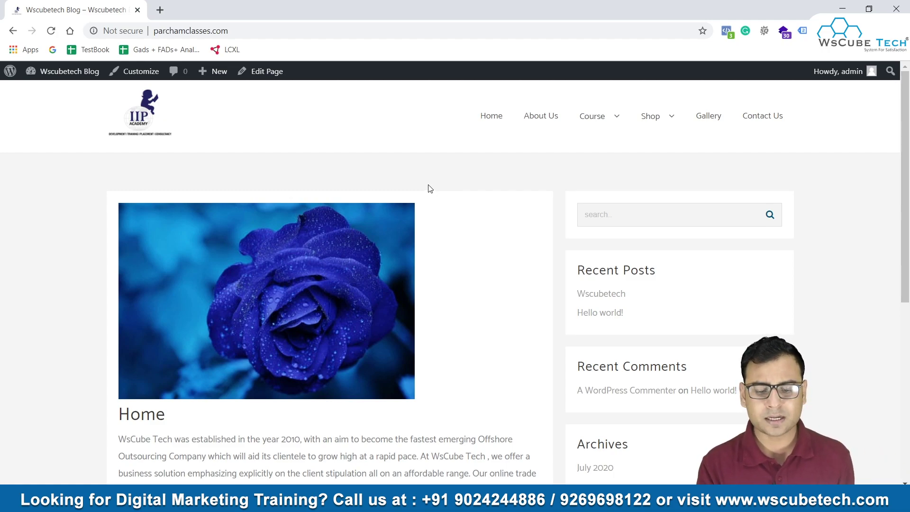
click(515, 501)
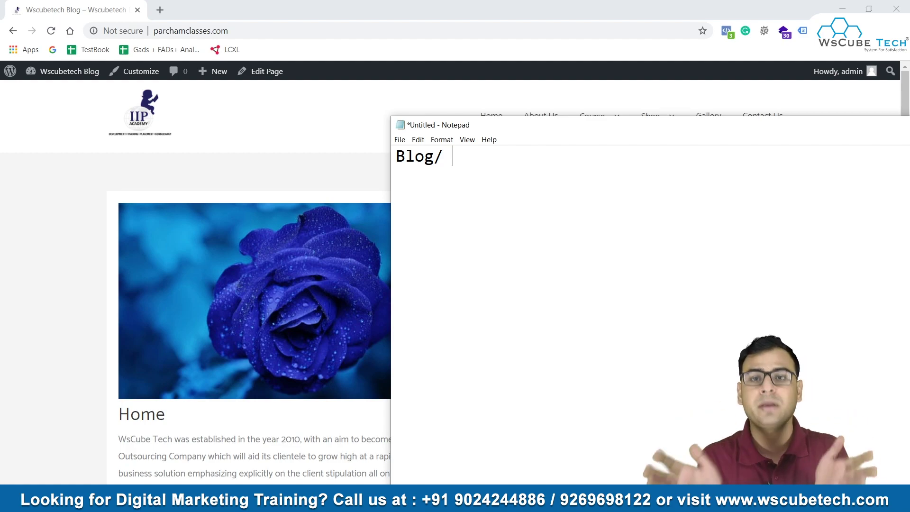
Open Google in a new browser tab and search for "what is digital marketing".
click(164, 9)
text(f)
key(BackSpace)
key(BackSpace)
text(Google)
key(Return)
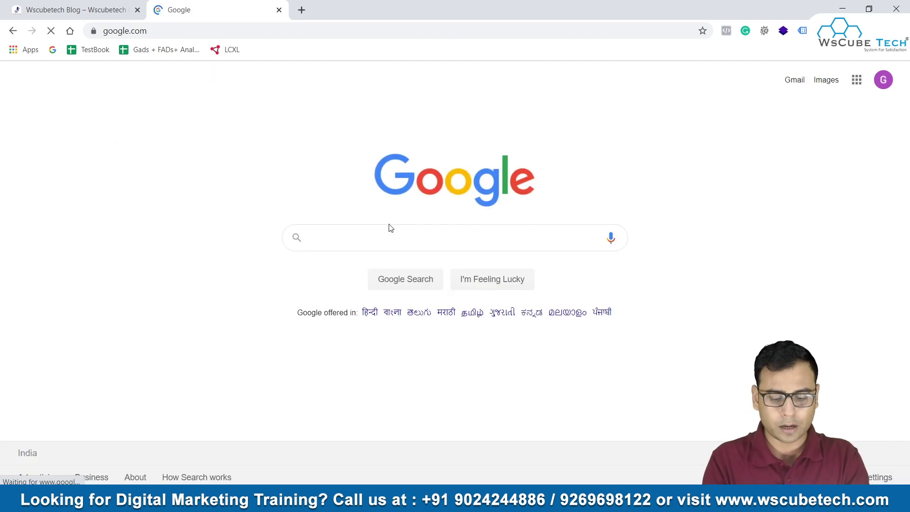
text(what is digital marketing)
key(Return)
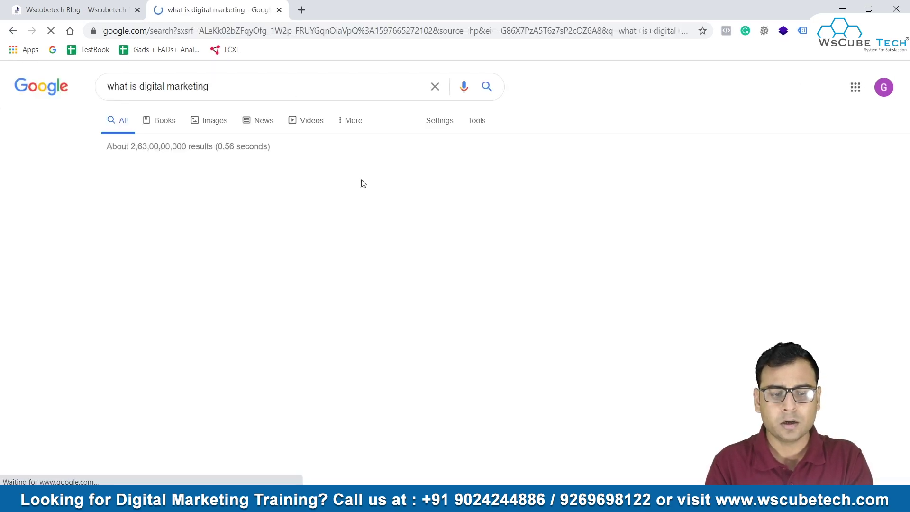
Open the neilpatel.com article "Digital Marketing Made Simple: A Step-by-Step Guide" from the results in a separate tab and skim through it.
scroll(377, 191, down, 3)
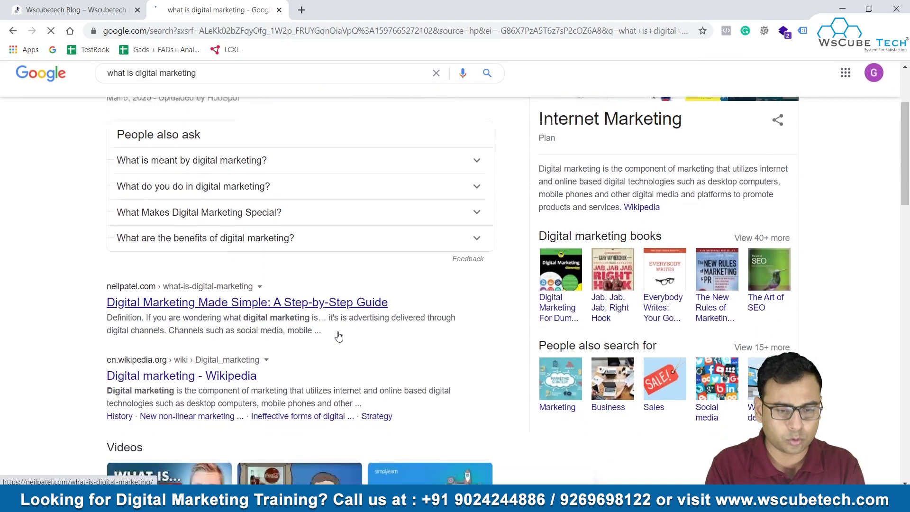
scroll(337, 334, down, 3)
scroll(339, 334, up, 1)
ctrl+click(179, 217)
click(389, 7)
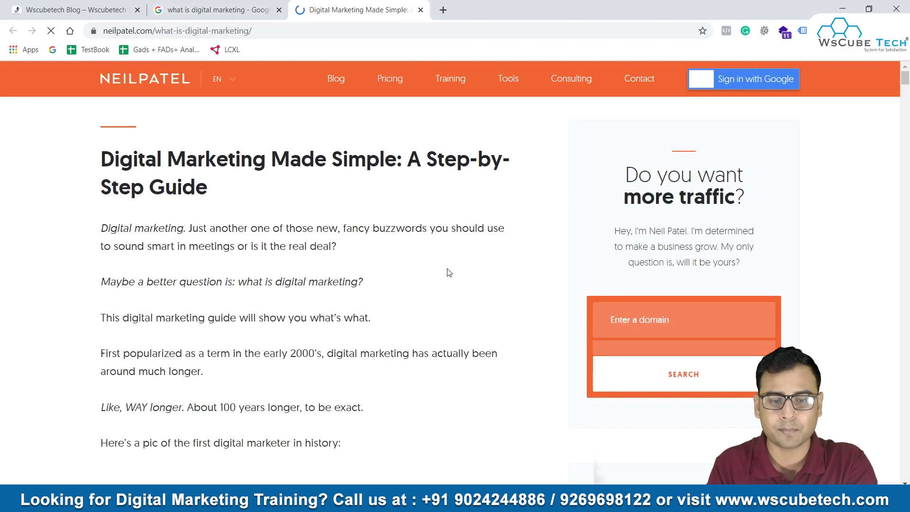
scroll(448, 273, down, 20)
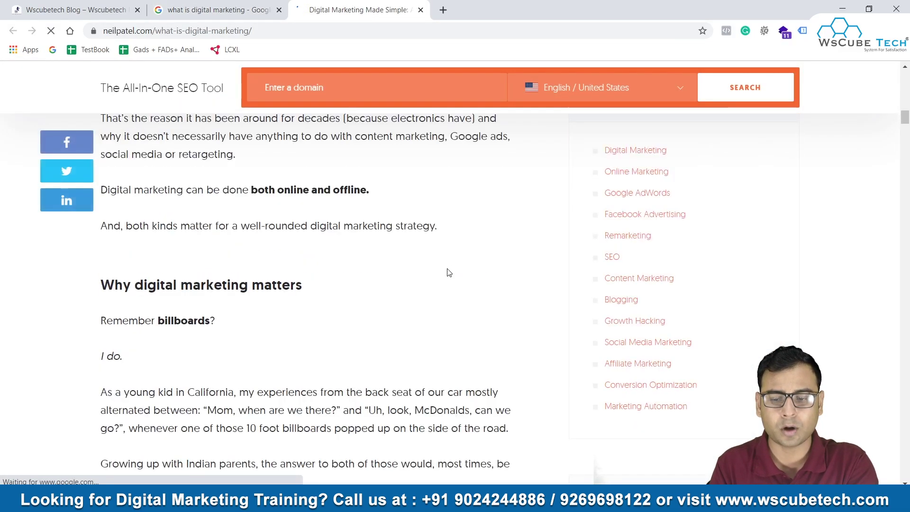
scroll(449, 272, down, 15)
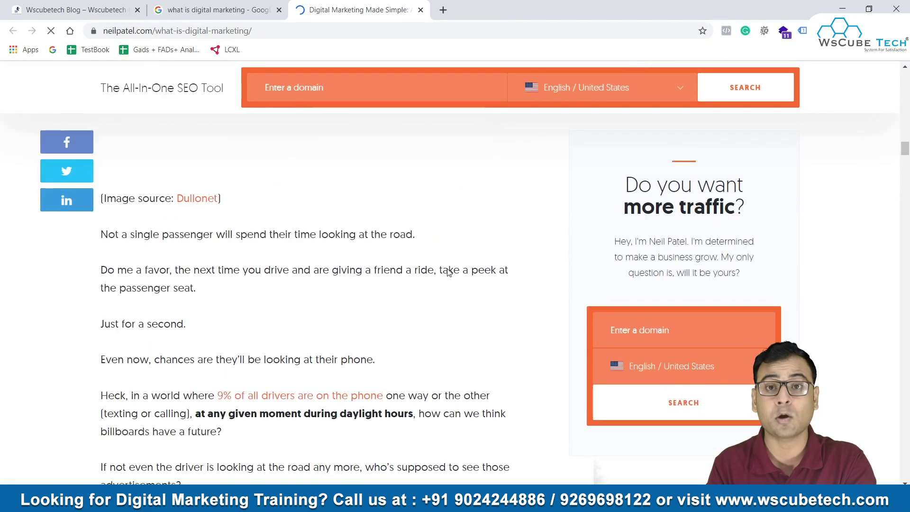
scroll(449, 273, up, 7)
scroll(449, 272, up, 20)
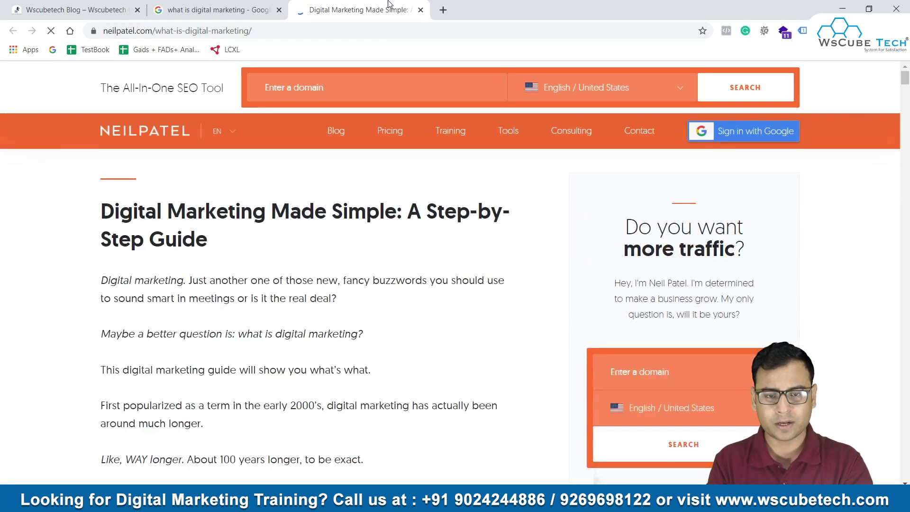
click(448, 13)
text(Neiman Lab)
key(Return)
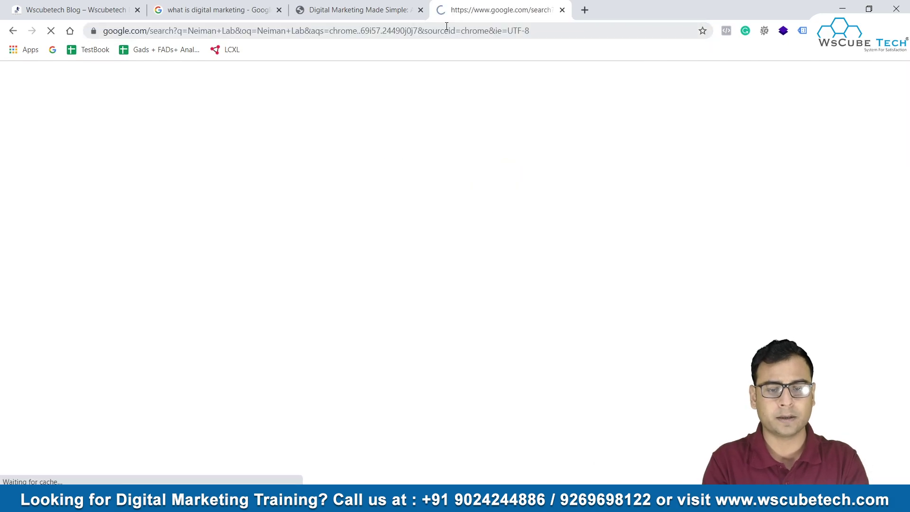
Load wscubetech.com and look over its home page down to the footer.
click(446, 26)
text(wscubet)
key(Return)
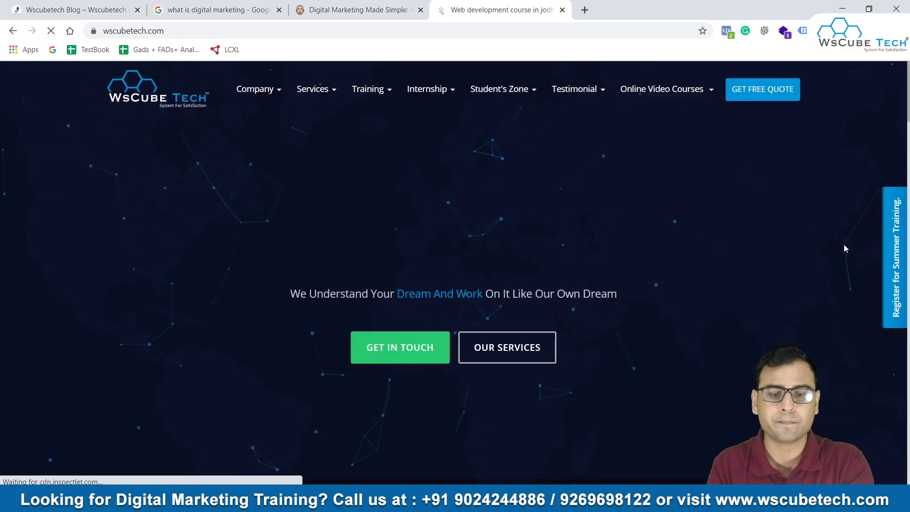
scroll(672, 254, down, 20)
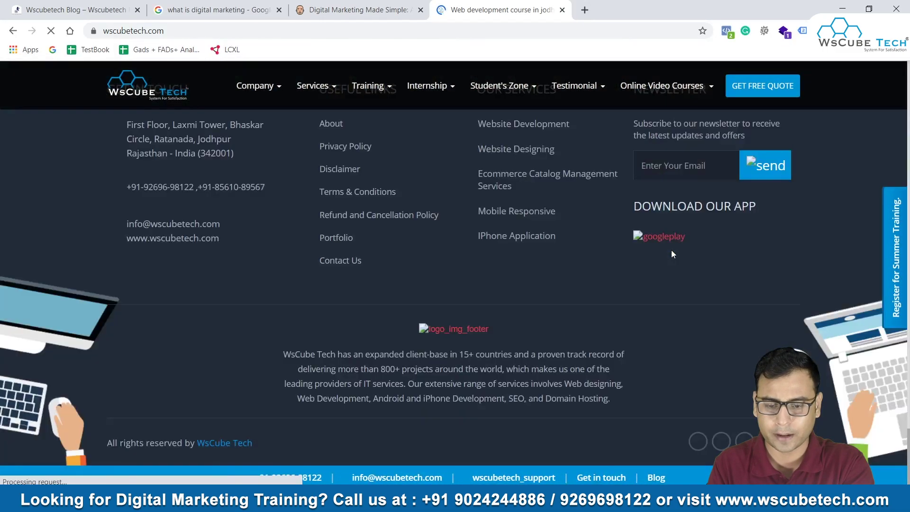
scroll(244, 179, up, 10)
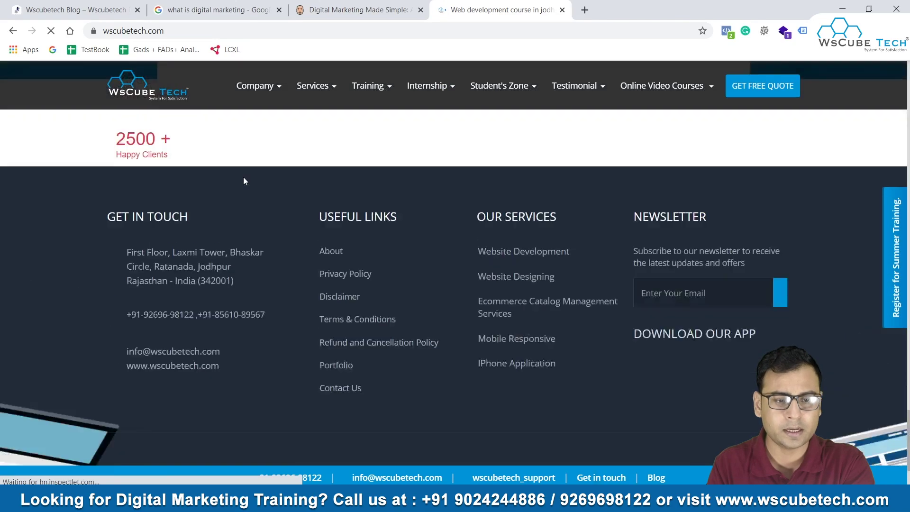
Go to the /blog/ page of wscubetech.com and look through its posts and category list.
click(206, 31)
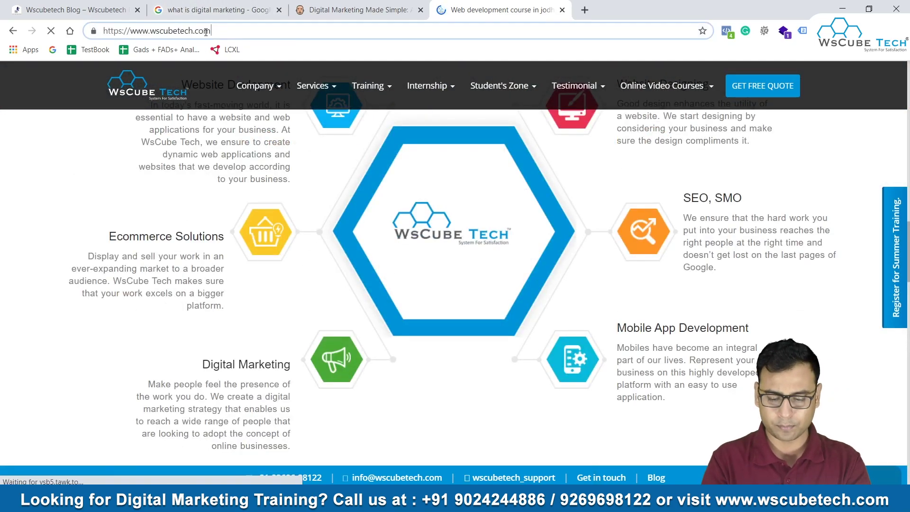
text(/blog/)
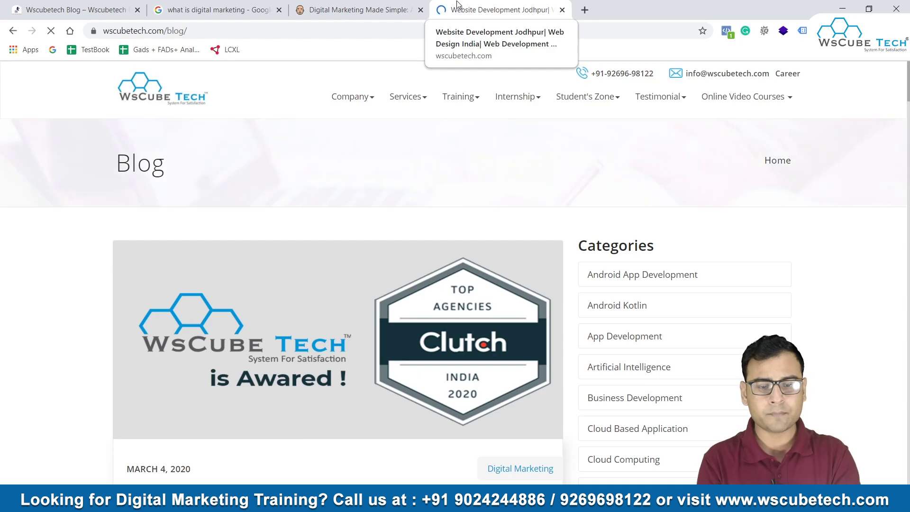
scroll(433, 255, down, 12)
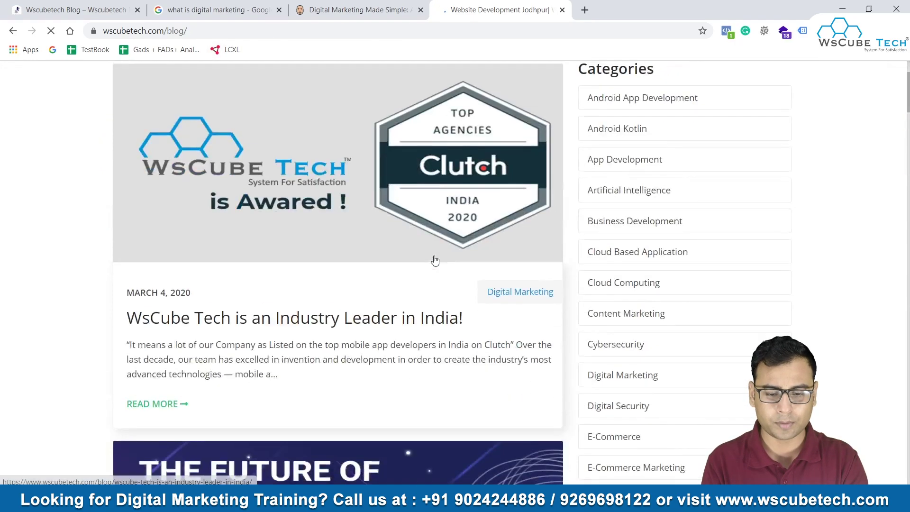
scroll(435, 258, down, 2)
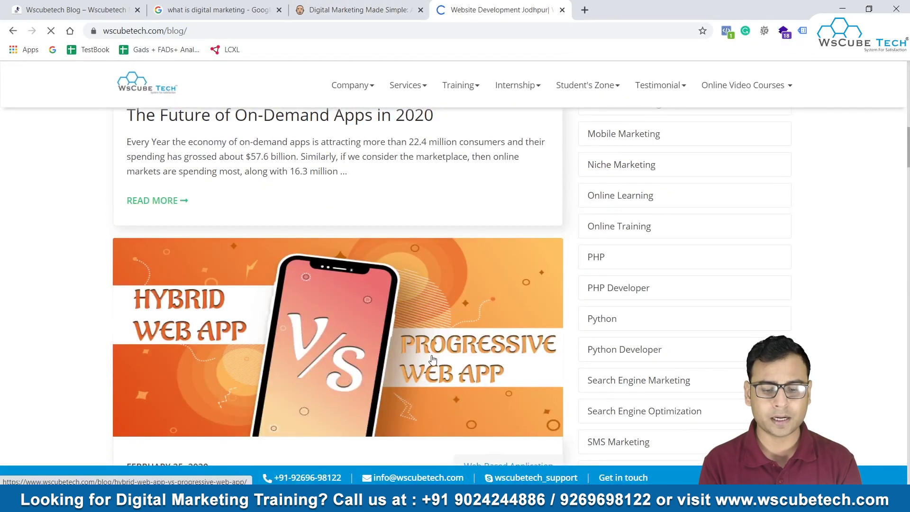
scroll(432, 358, down, 9)
scroll(432, 359, down, 10)
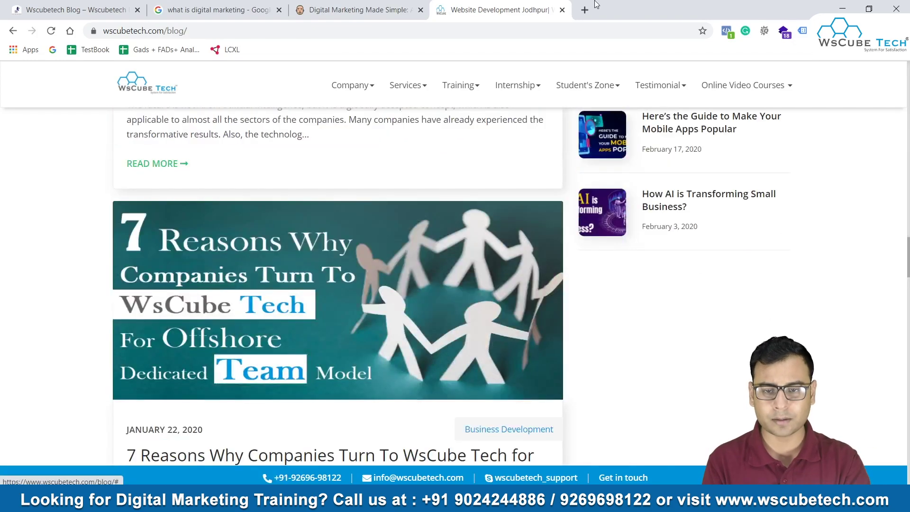
Try to visit the Hindi blog at hindimejankari.com in a new tab.
click(585, 10)
text(hindi me)
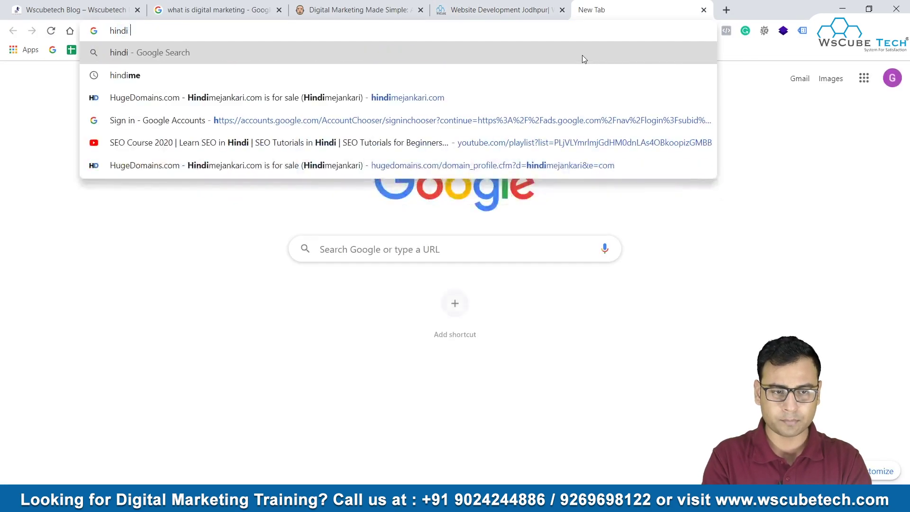
key(BackSpace)
key(BackSpace)
key(BackSpace)
text(mejankari.com)
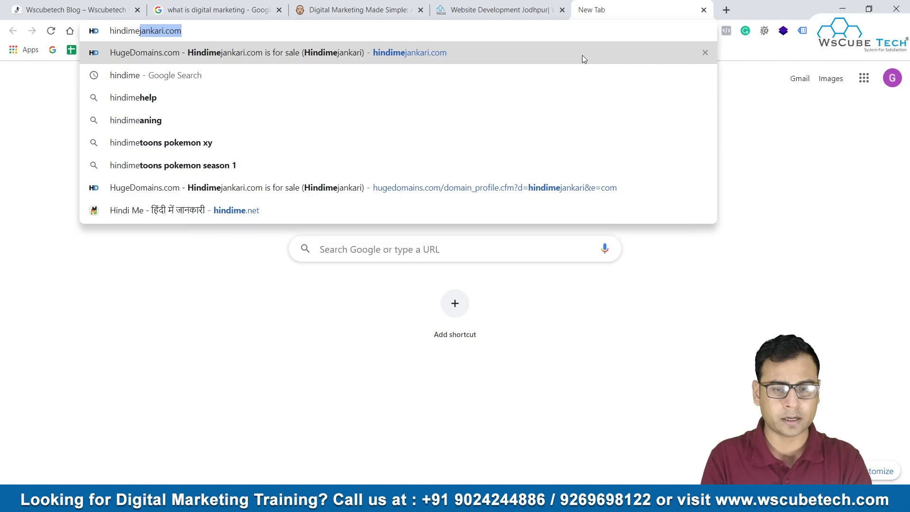
key(Return)
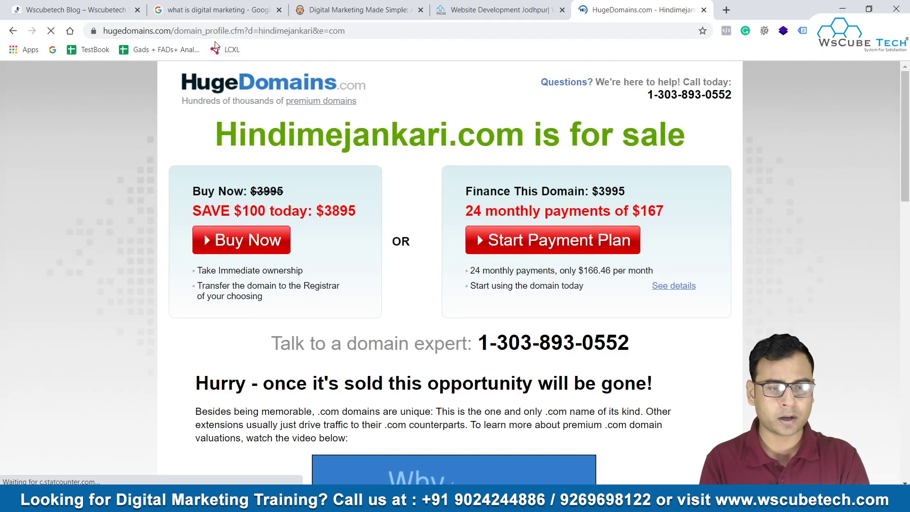
Search Google for "hindi me.net blog" and open the hindime.net home page from the results in a separate tab.
click(155, 31)
text(Google)
key(Return)
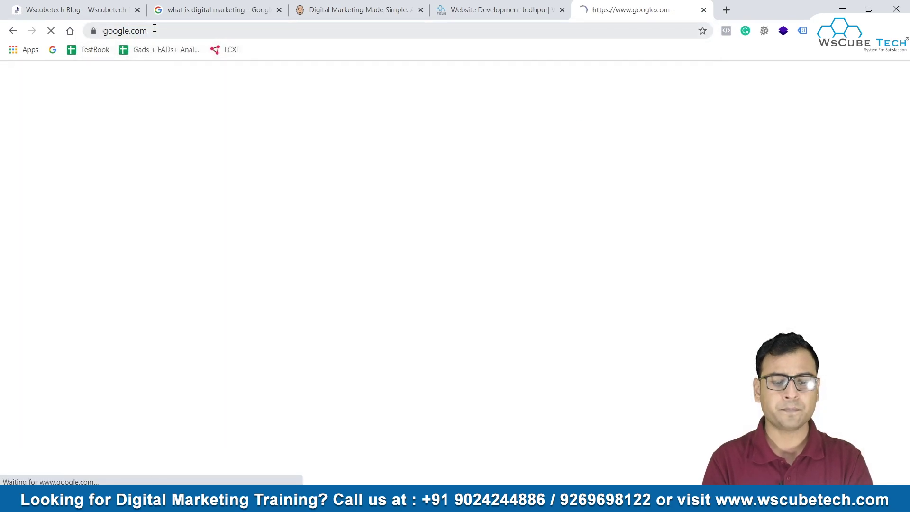
text(Hi)
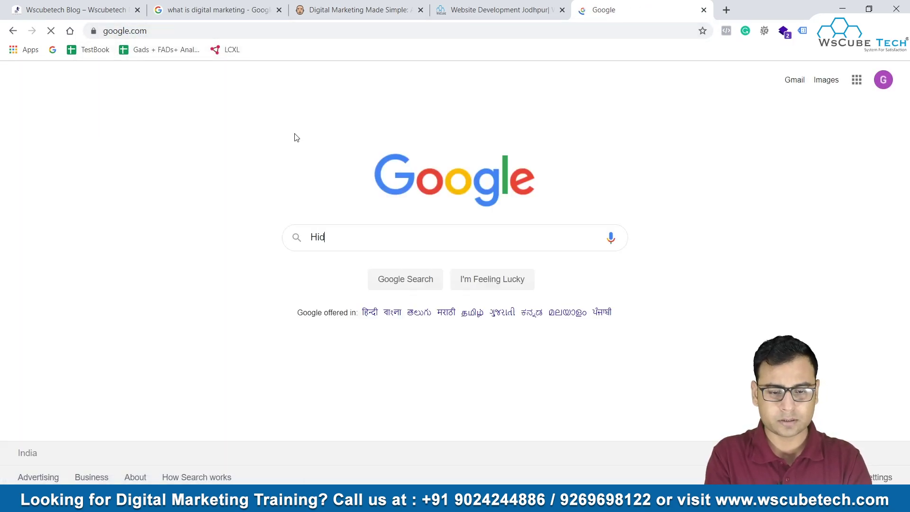
text(ndi me net)
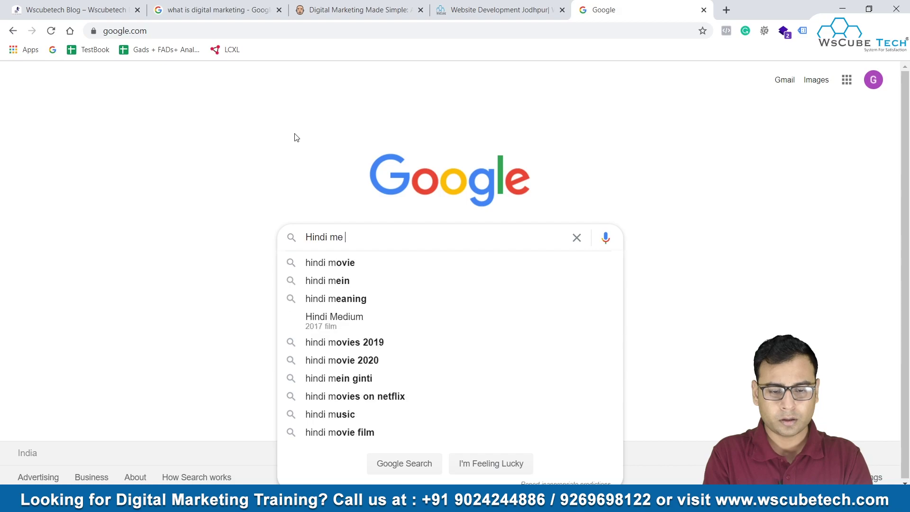
key(Down)
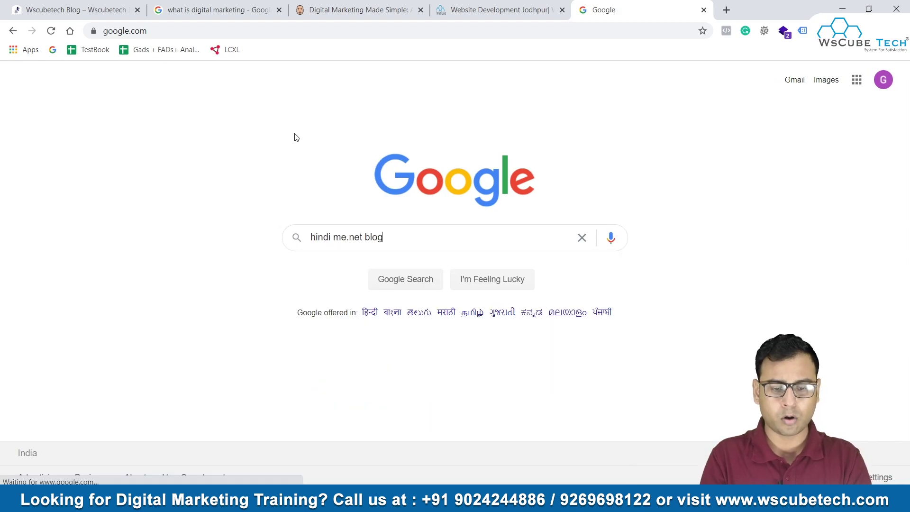
key(Return)
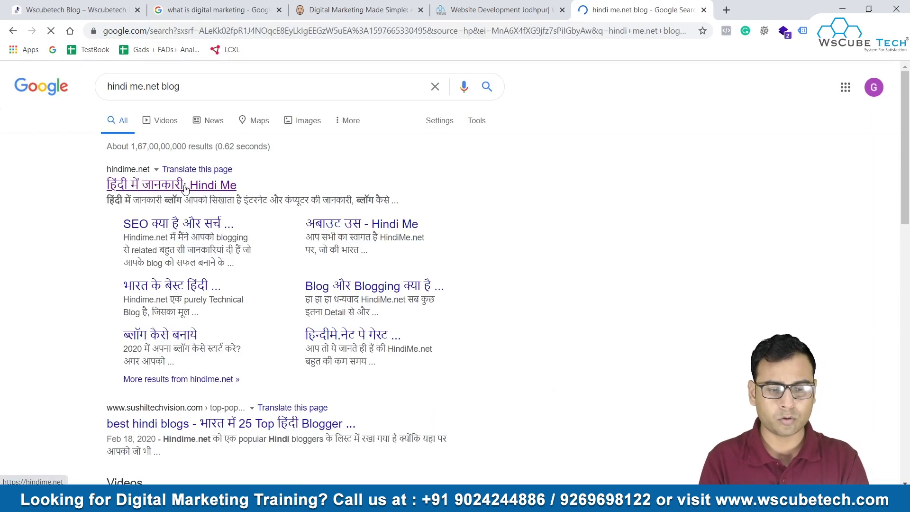
ctrl+click(227, 185)
click(700, 6)
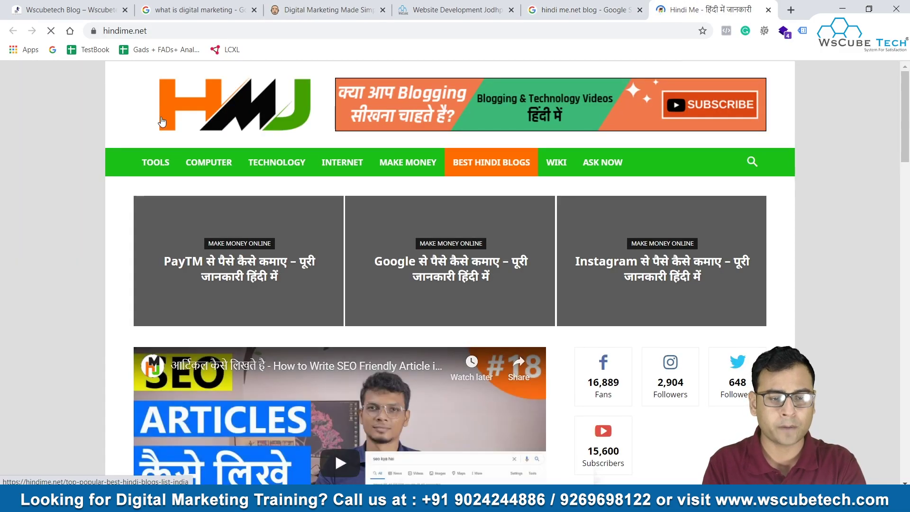
Examine the hindime.net home page, including its article listings, topic sections and navigation categories.
scroll(453, 225, down, 2)
scroll(453, 229, down, 3)
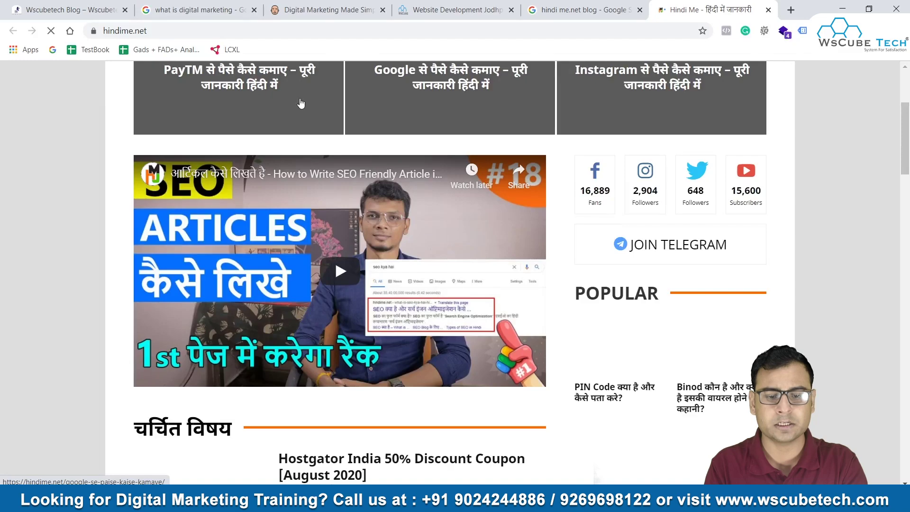
scroll(572, 360, down, 5)
scroll(572, 360, up, 10)
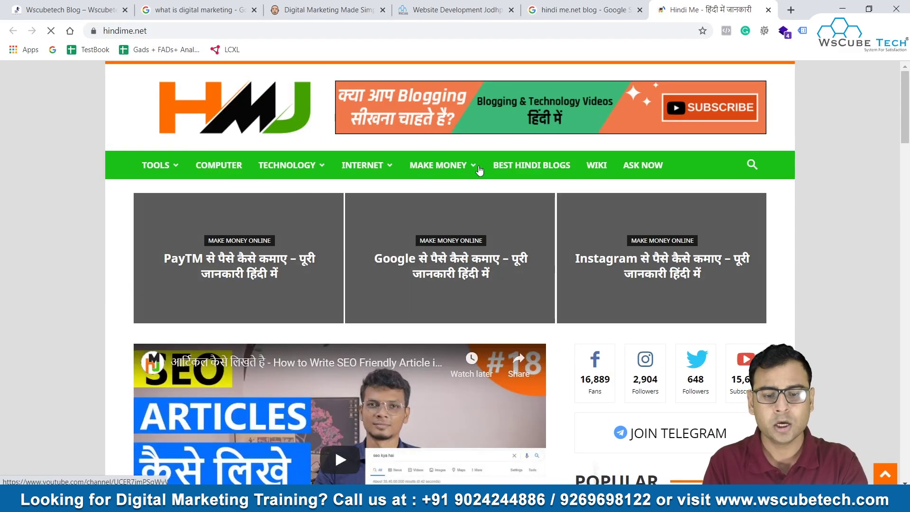
scroll(478, 273, down, 10)
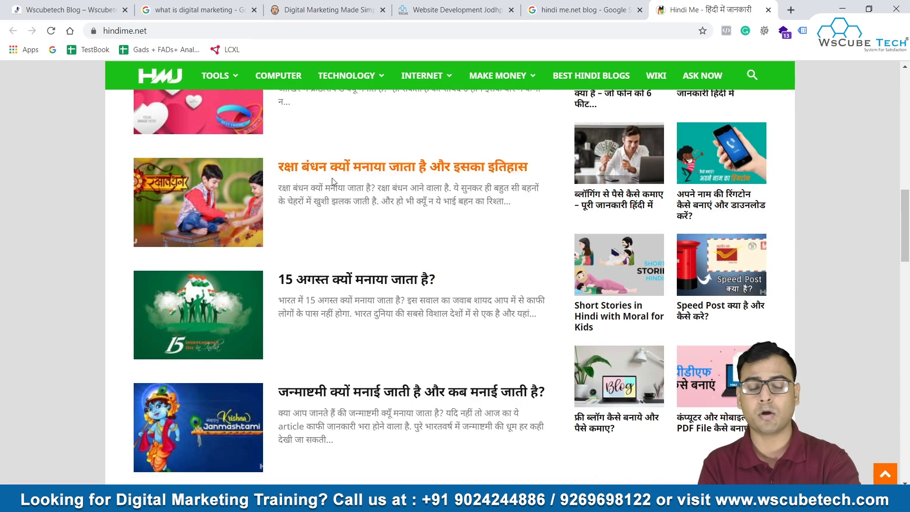
scroll(183, 190, down, 2)
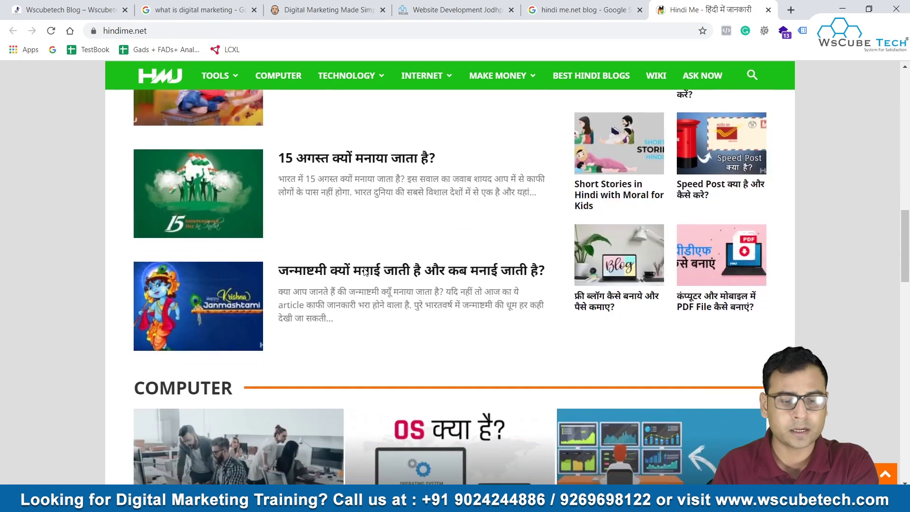
scroll(407, 261, down, 4)
scroll(407, 260, up, 2)
scroll(407, 260, up, 15)
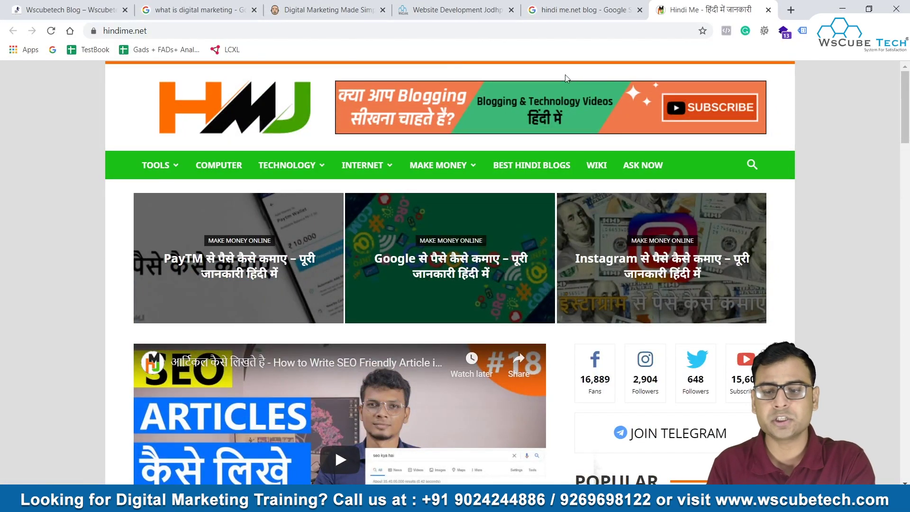
mouse_move(451, 165)
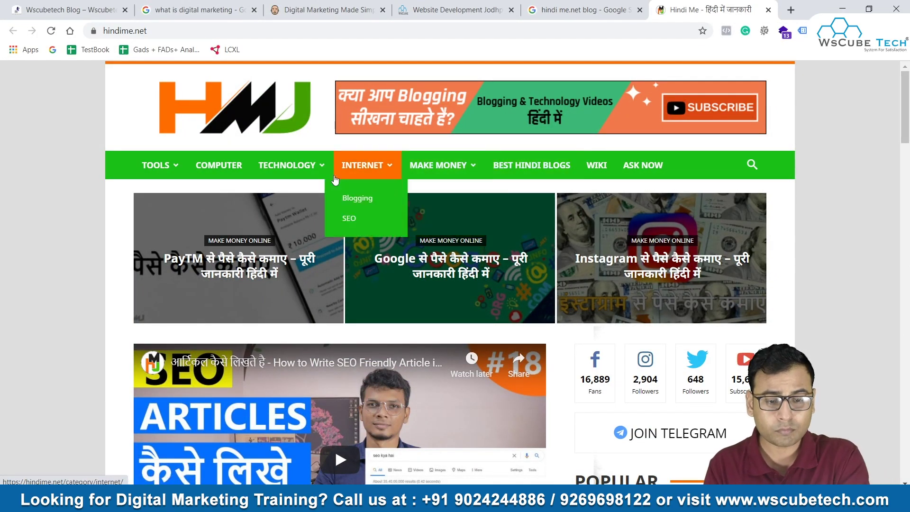
Look through the hindime.net menu categories and the festival, Computer and Blogging article sections of the home page.
mouse_move(316, 175)
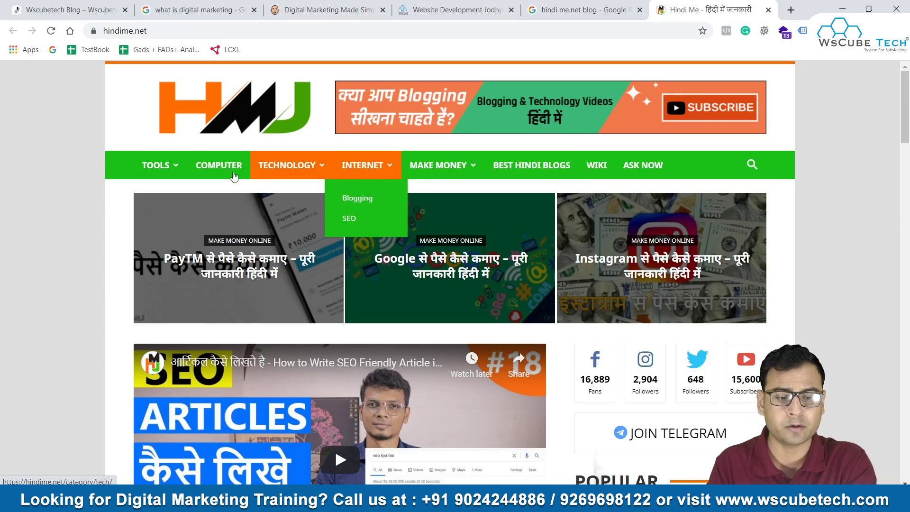
mouse_move(155, 172)
scroll(426, 341, down, 12)
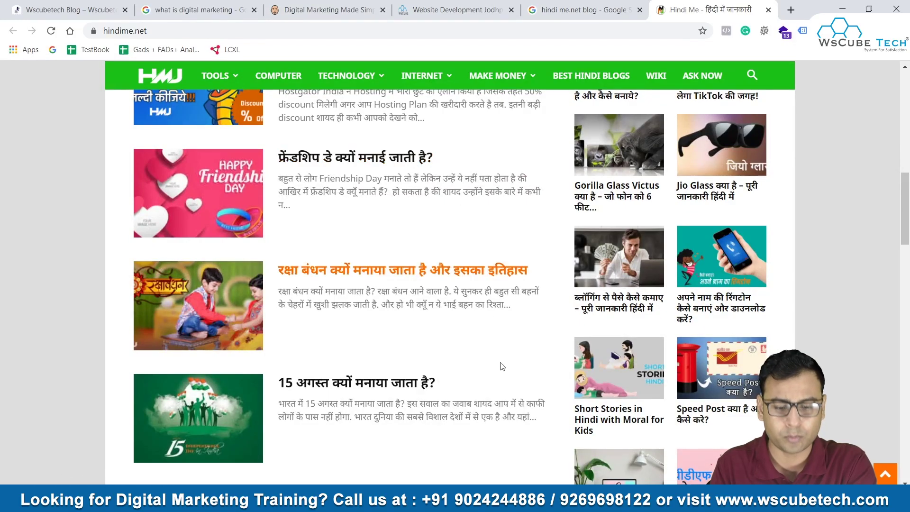
scroll(492, 350, down, 3)
scroll(441, 219, down, 3)
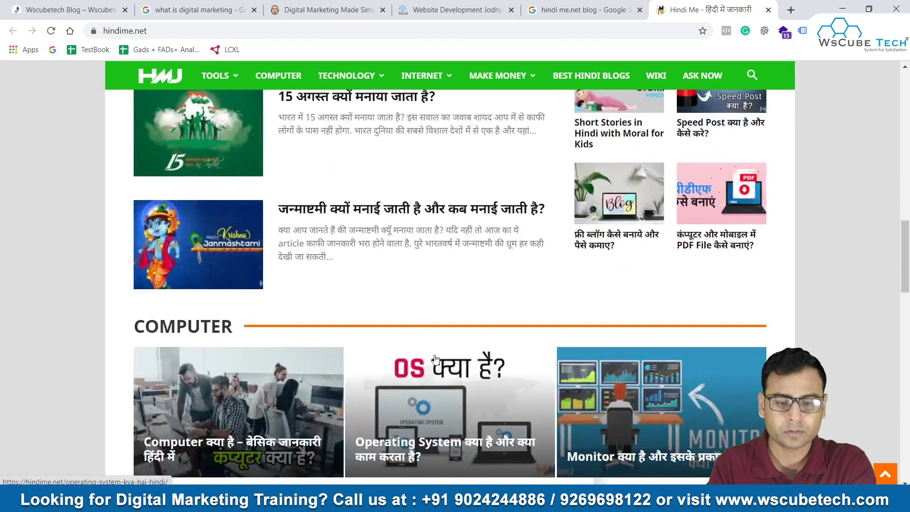
scroll(382, 209, down, 8)
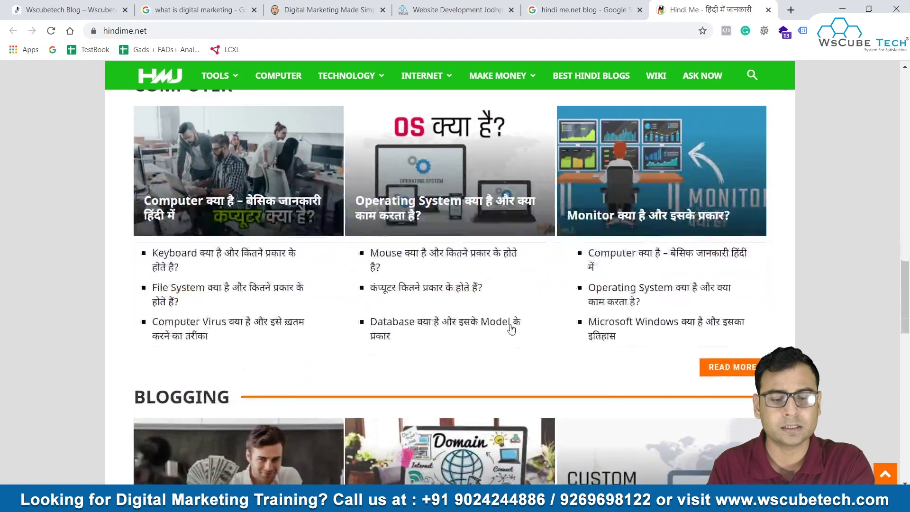
scroll(469, 290, up, 7)
scroll(469, 291, up, 3)
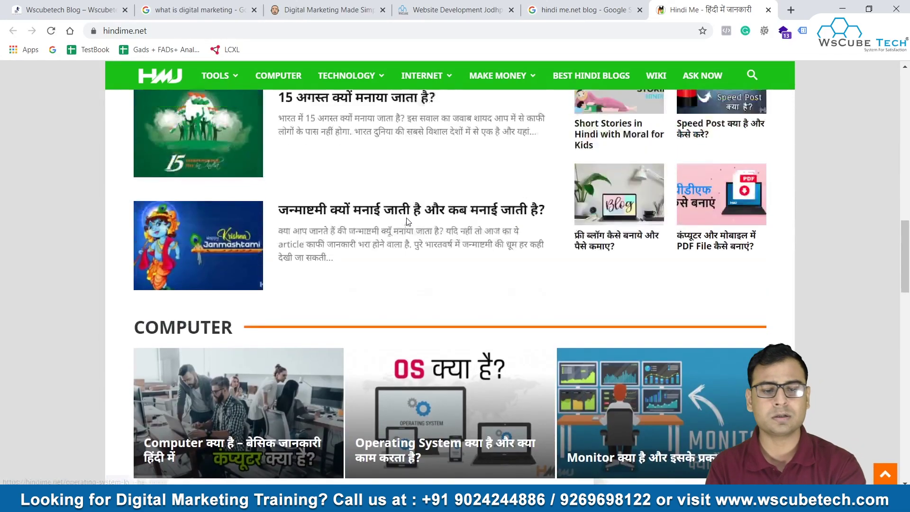
Open the Janmashtami article on hindime.net and look through its introduction, table of contents, image and headed sections.
click(391, 256)
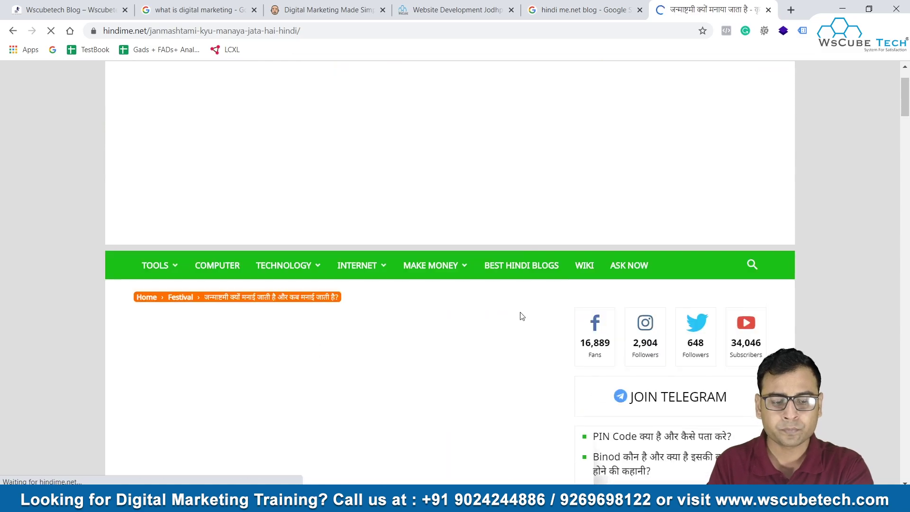
scroll(471, 356, down, 10)
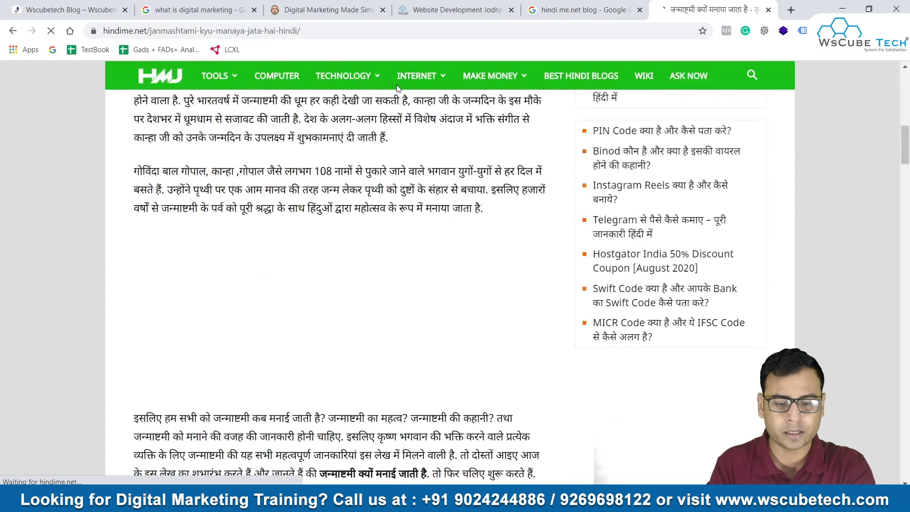
scroll(492, 356, down, 4)
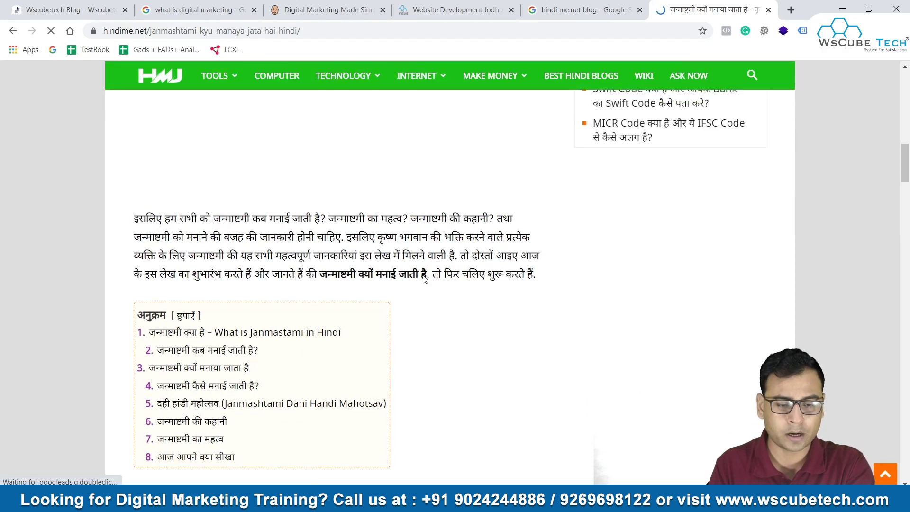
scroll(204, 206, down, 2)
scroll(364, 275, down, 6)
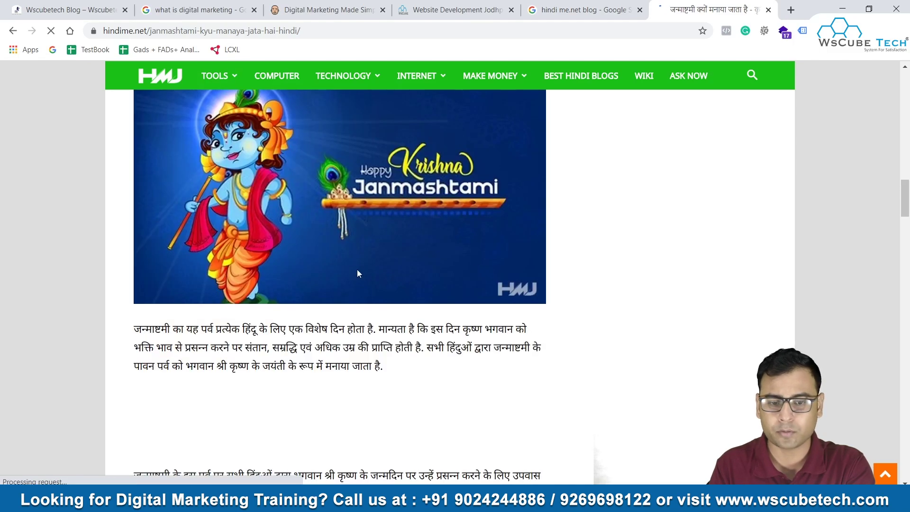
scroll(406, 337, down, 20)
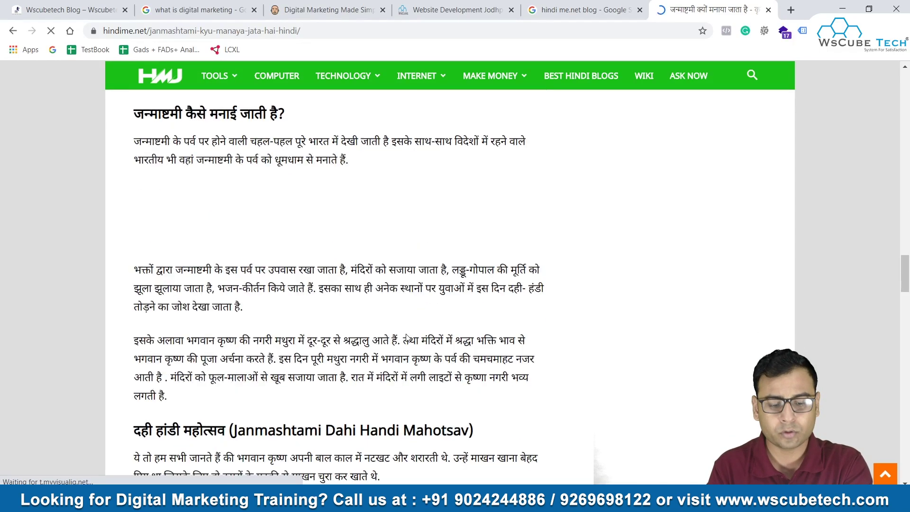
scroll(407, 338, down, 4)
scroll(407, 337, up, 6)
scroll(408, 338, up, 20)
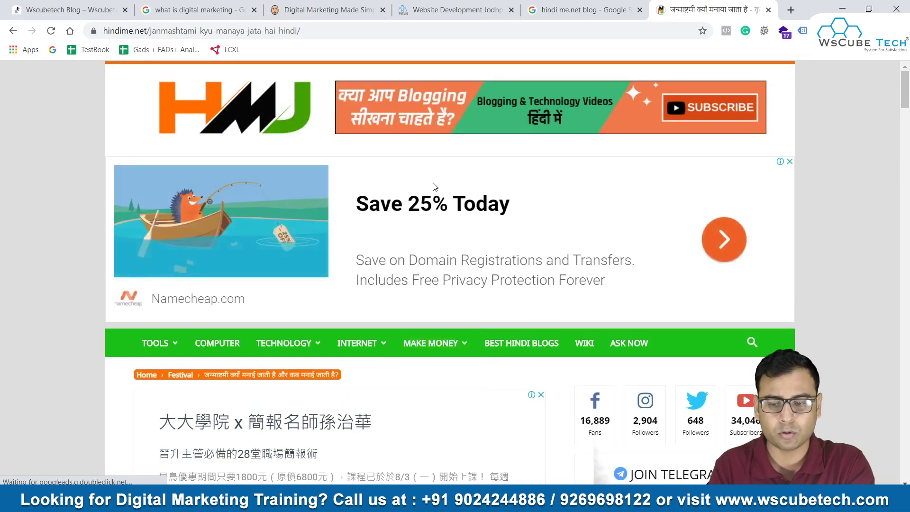
Examine the Janmashtami article's ads, sidebar lists, tags, share links and footer.
mouse_move(780, 163)
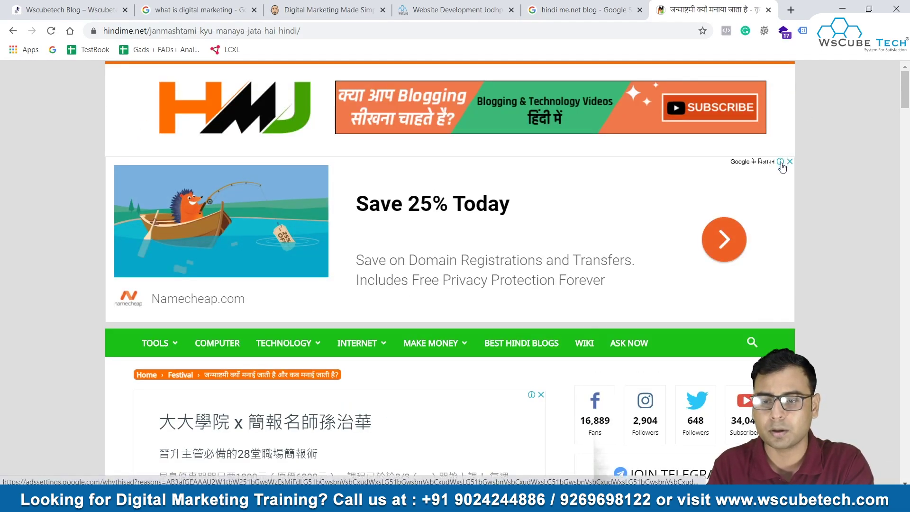
scroll(264, 204, down, 13)
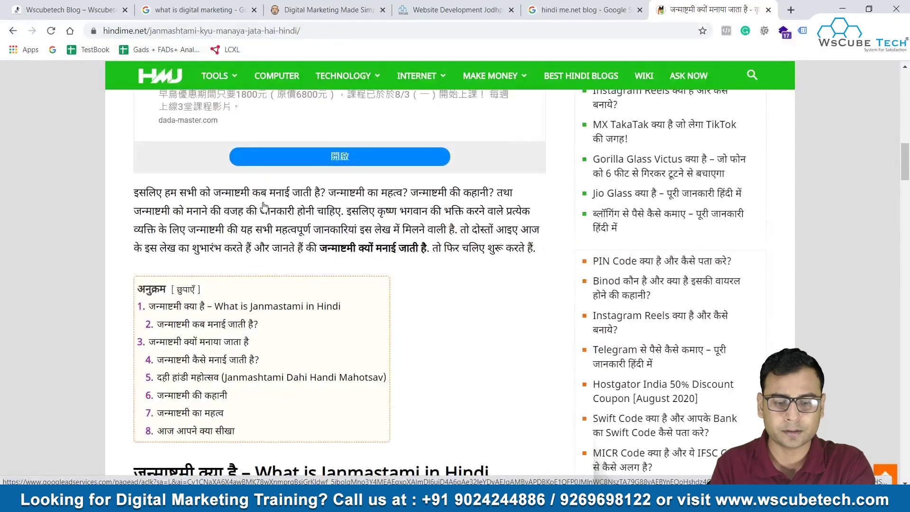
scroll(264, 206, up, 5)
scroll(264, 206, down, 20)
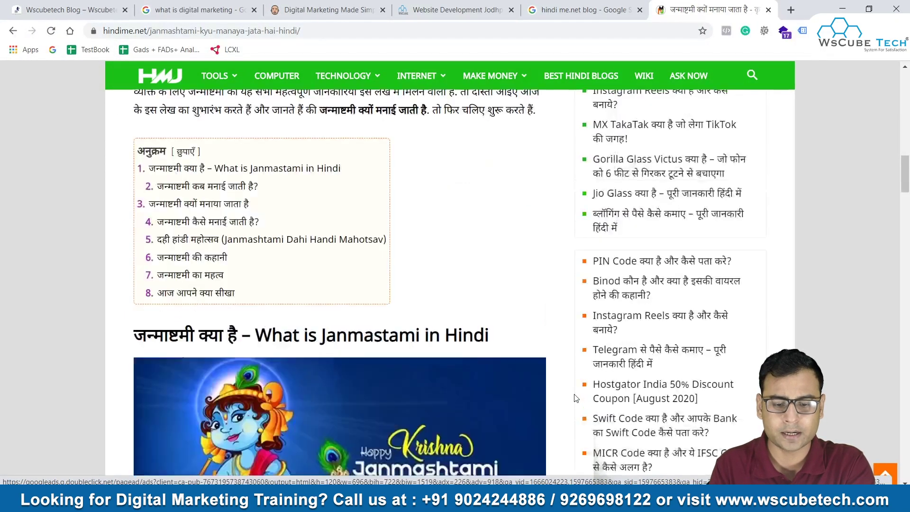
scroll(576, 398, up, 20)
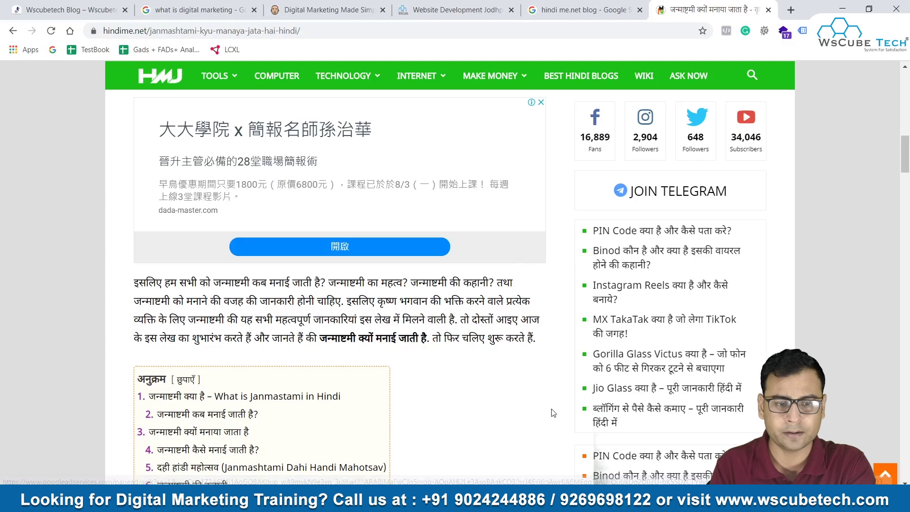
scroll(552, 410, down, 7)
scroll(553, 413, down, 15)
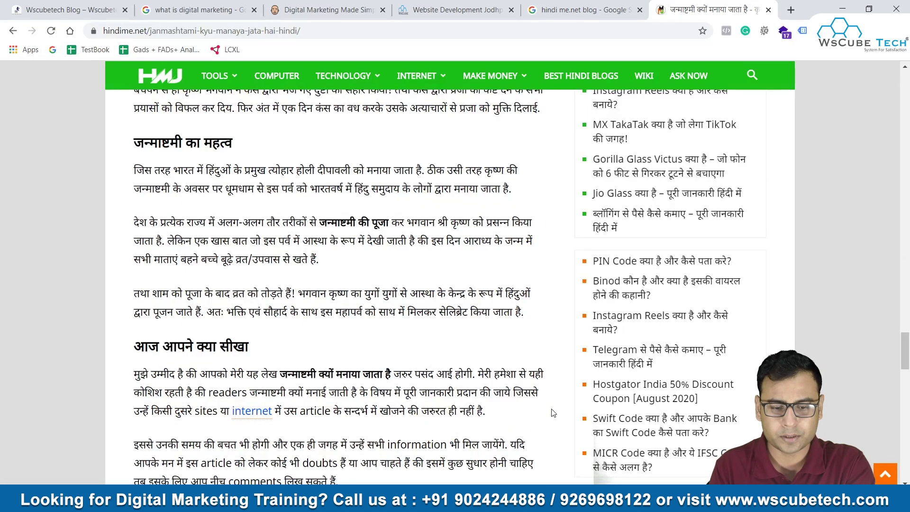
scroll(551, 412, down, 20)
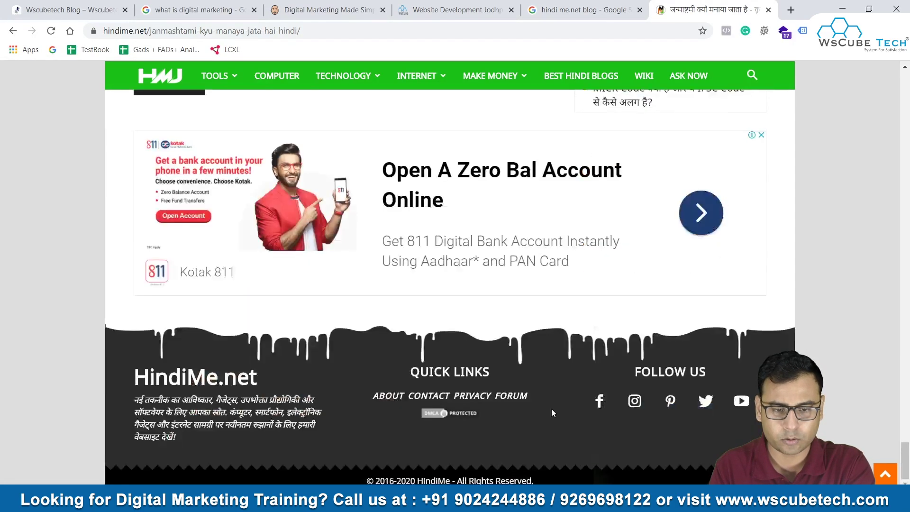
scroll(656, 189, up, 15)
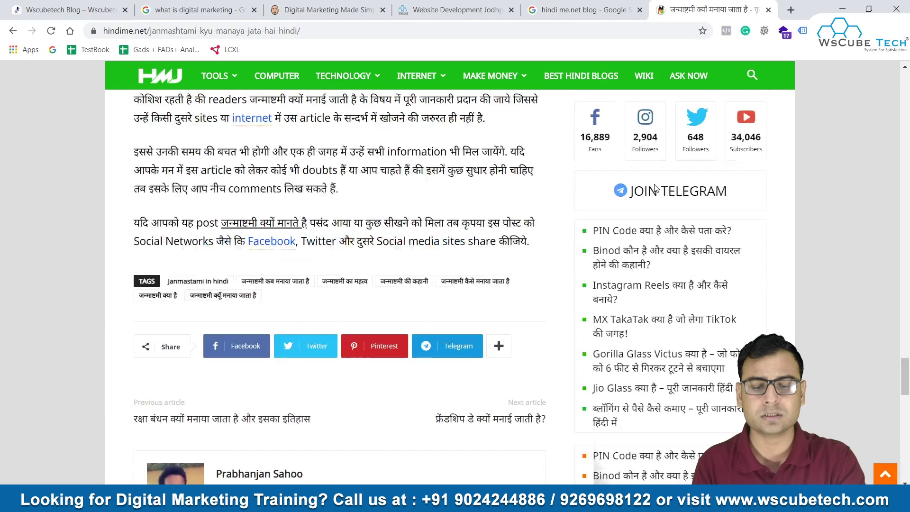
scroll(656, 188, down, 15)
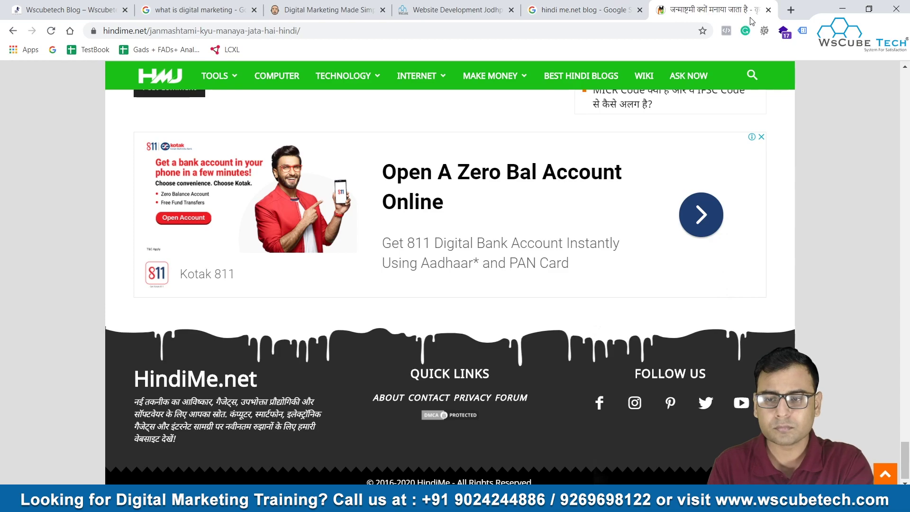
Close the hindime.net article and return to the posts on the wscubetech.com blog page.
click(768, 10)
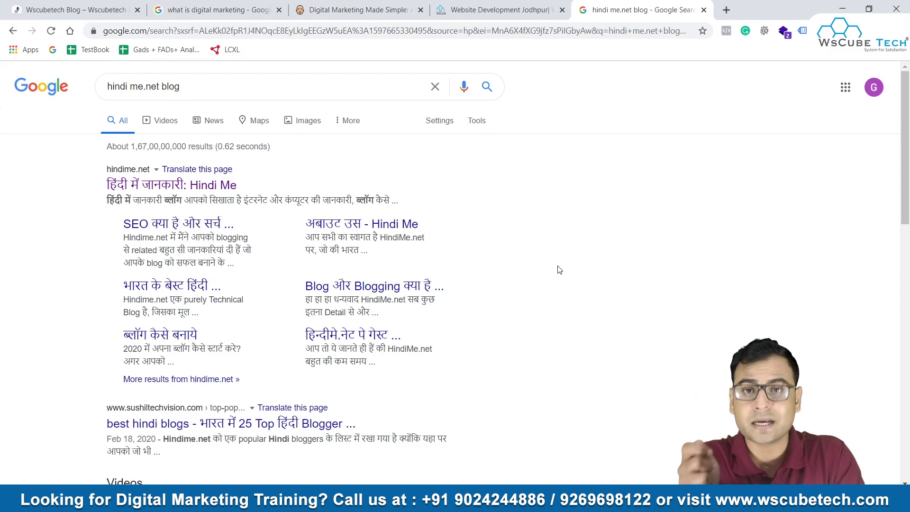
click(469, 6)
scroll(525, 247, up, 15)
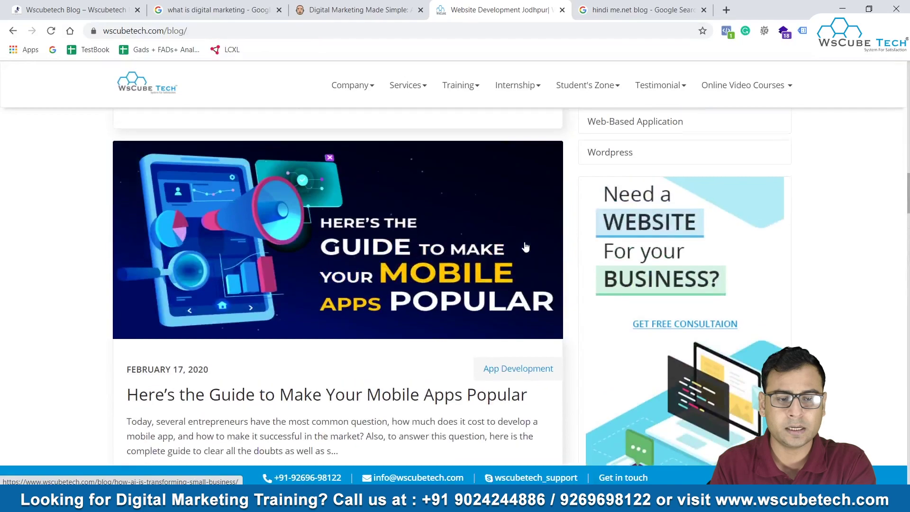
Go back to the parchamclasses.com home page and point out its web address.
click(53, 6)
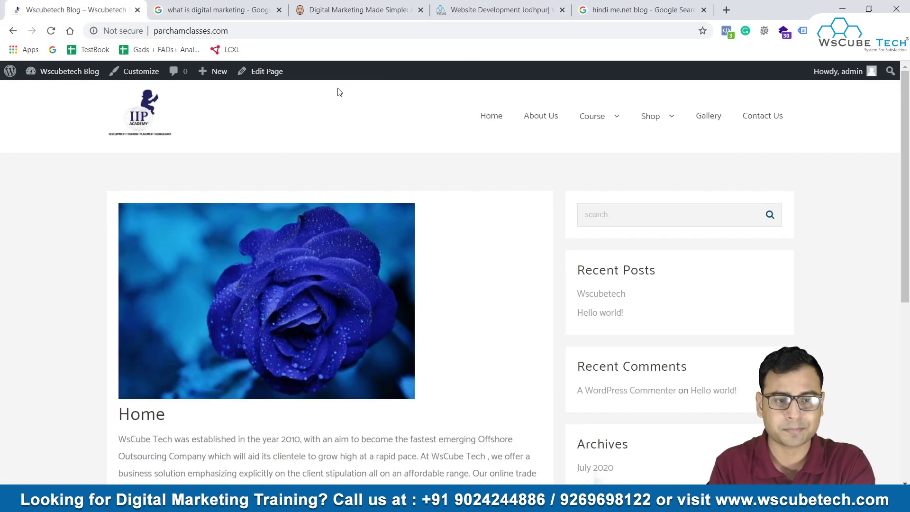
click(256, 32)
click(363, 24)
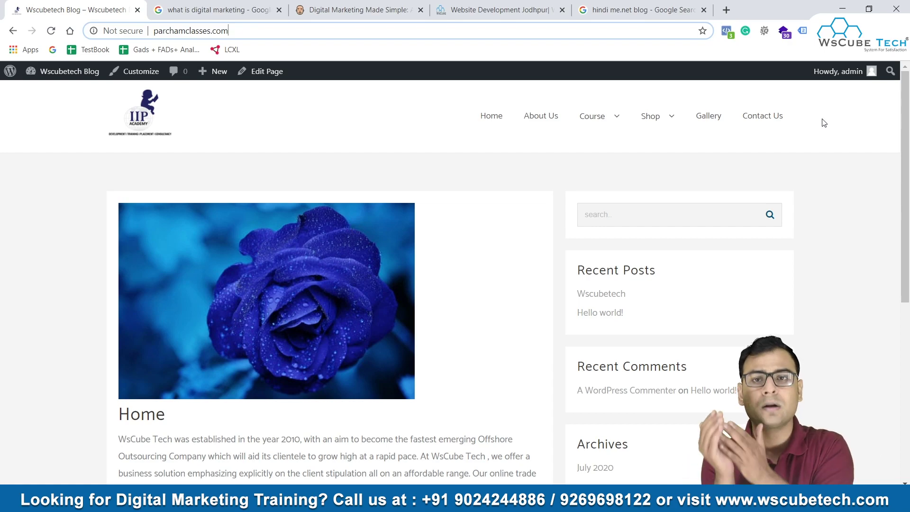
Open the Blog page of neilpatel.com, look through its post listing, and close that site.
click(303, 4)
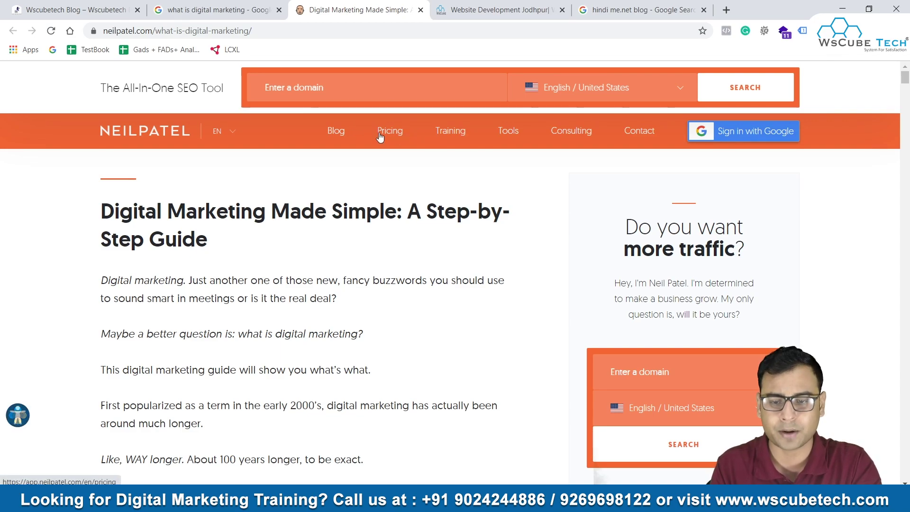
mouse_move(511, 139)
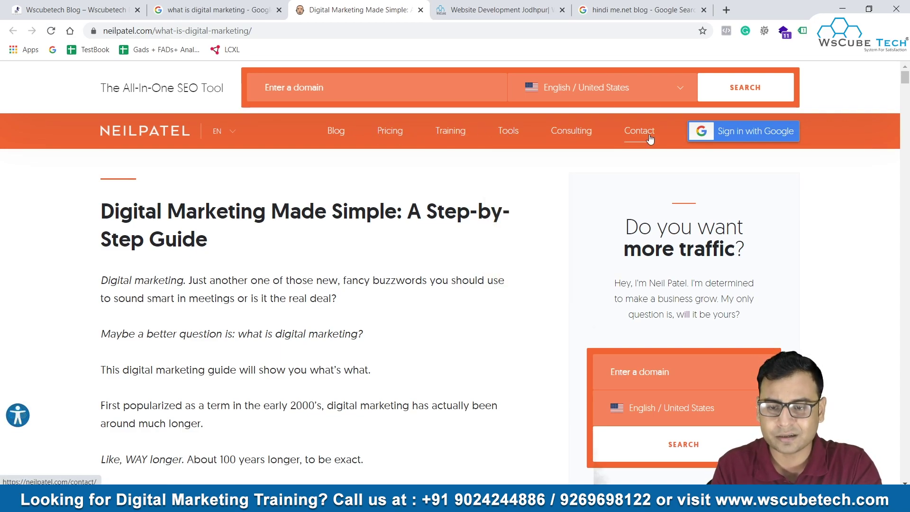
click(340, 136)
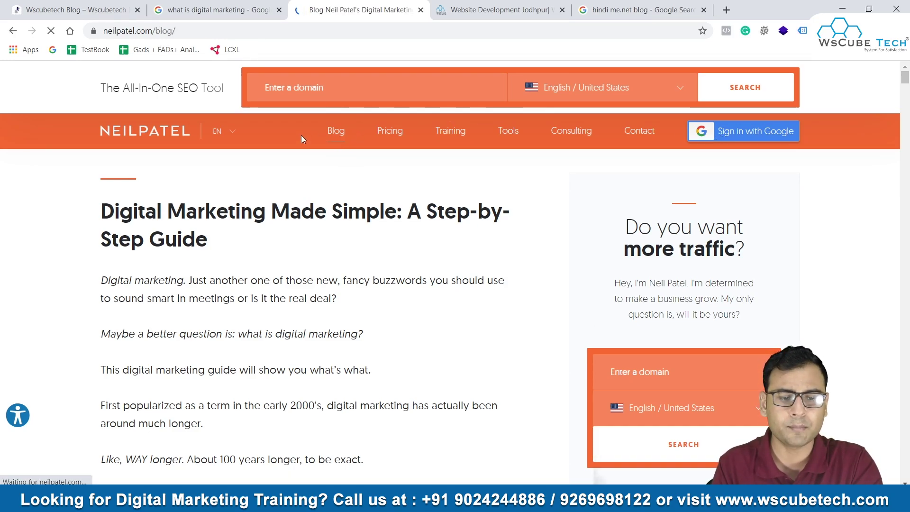
scroll(417, 268, down, 7)
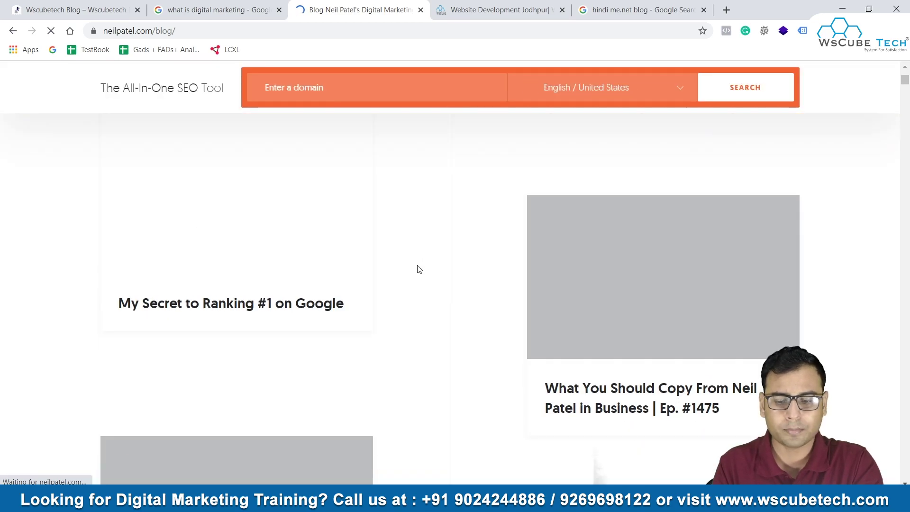
scroll(419, 269, down, 9)
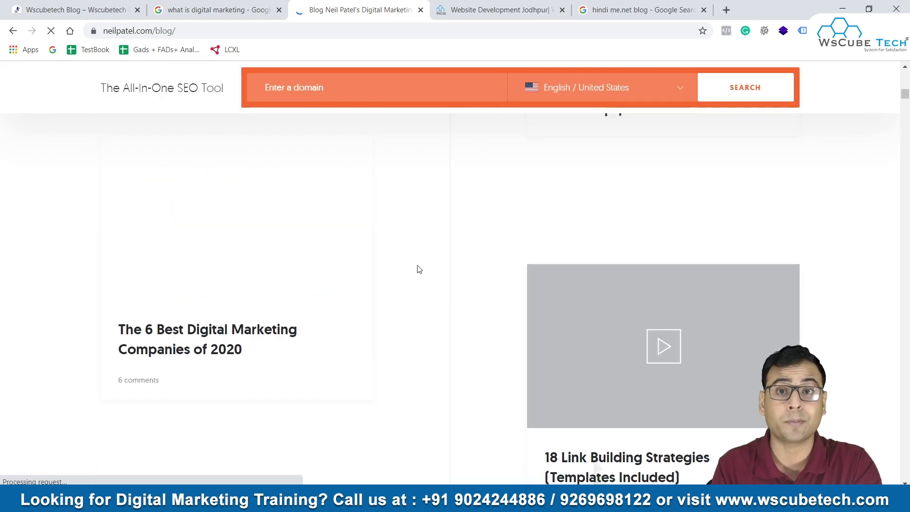
scroll(598, 240, down, 3)
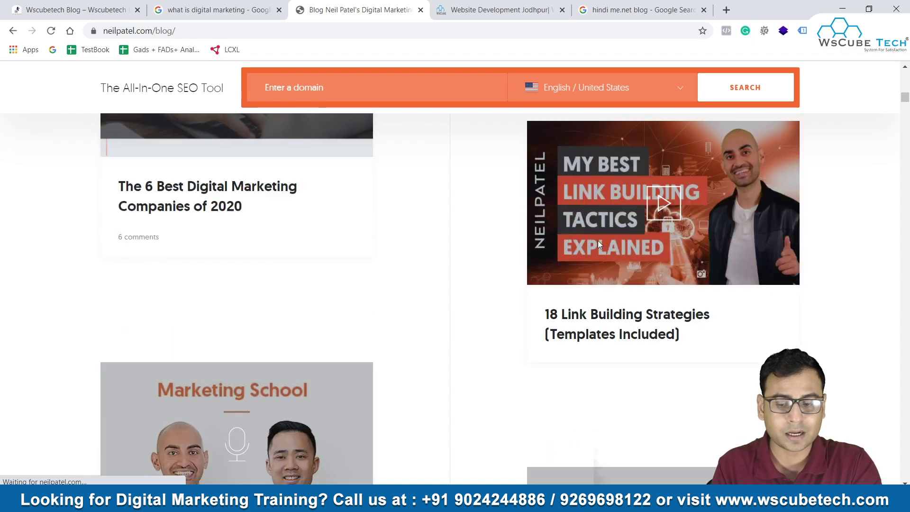
scroll(598, 241, down, 6)
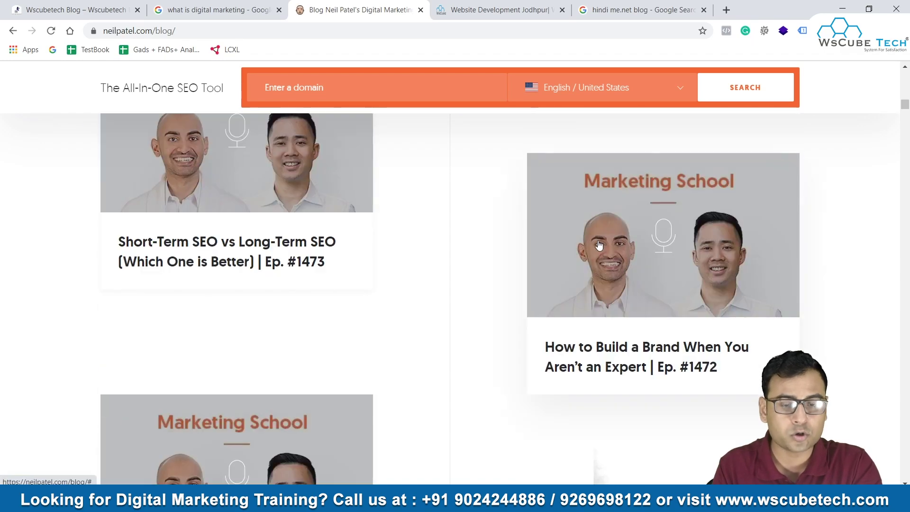
click(419, 9)
Switch to Notepad and replace the existing note with the heading "Pages".
key(alt+Tab)
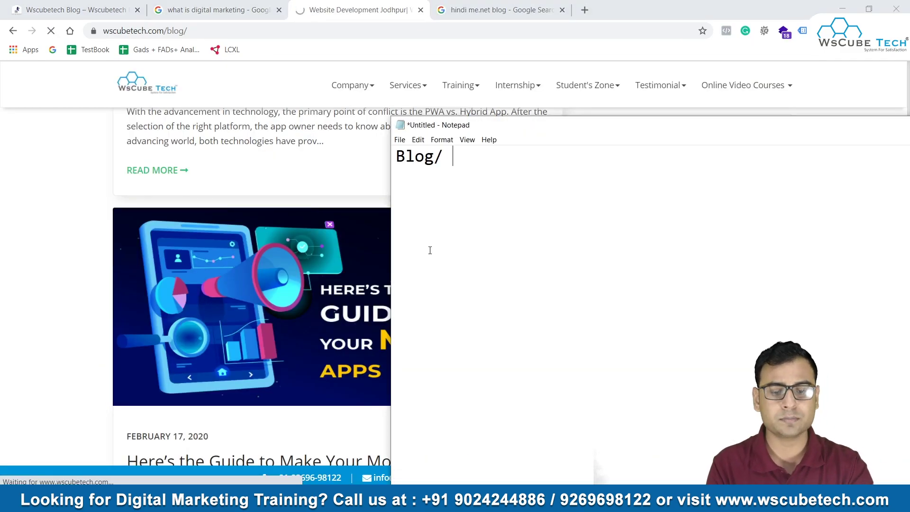
drag(473, 155, 244, 149)
key(BackSpace)
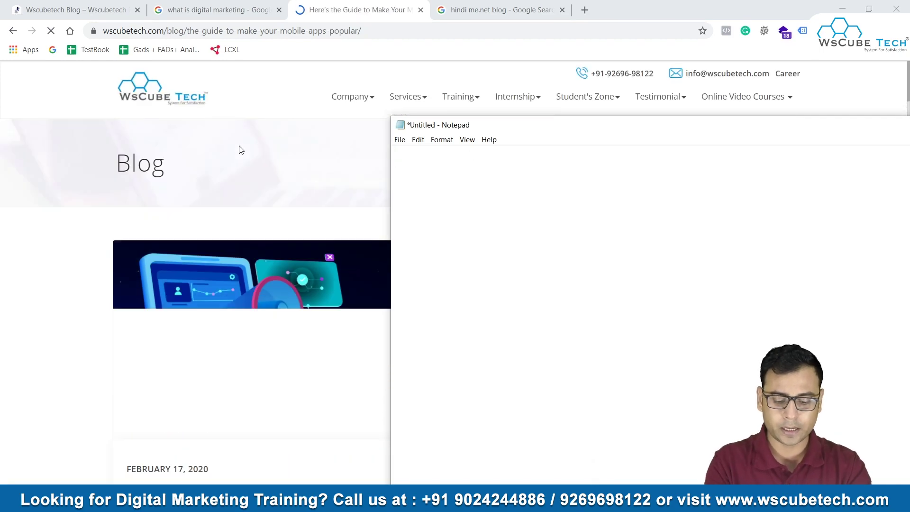
text(Pages)
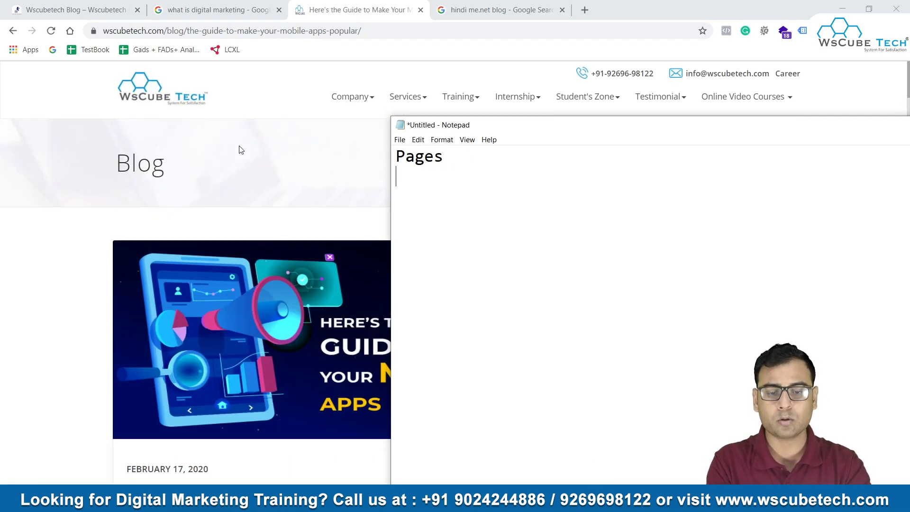
Return to the browser and look over the wscubetech.com post "Here's the Guide to Make Your Mobile Apps Popular".
click(2, 231)
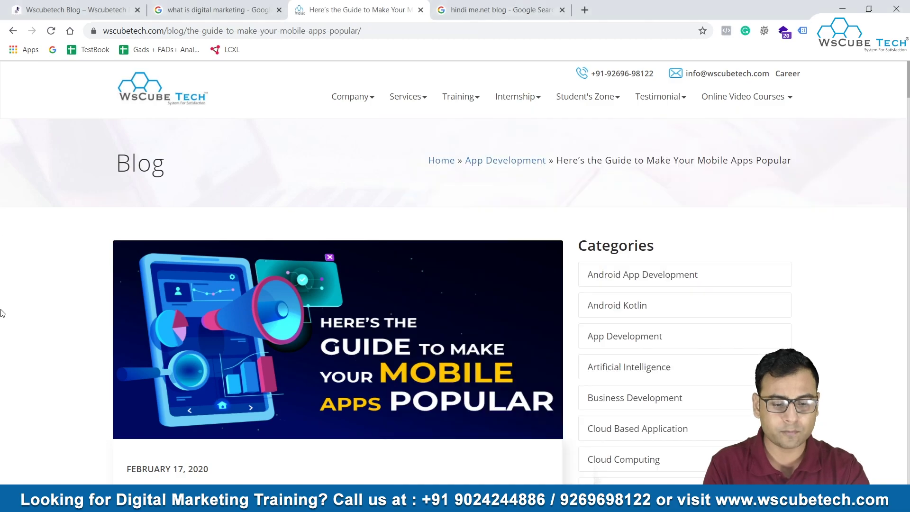
scroll(352, 197, down, 5)
scroll(352, 197, up, 5)
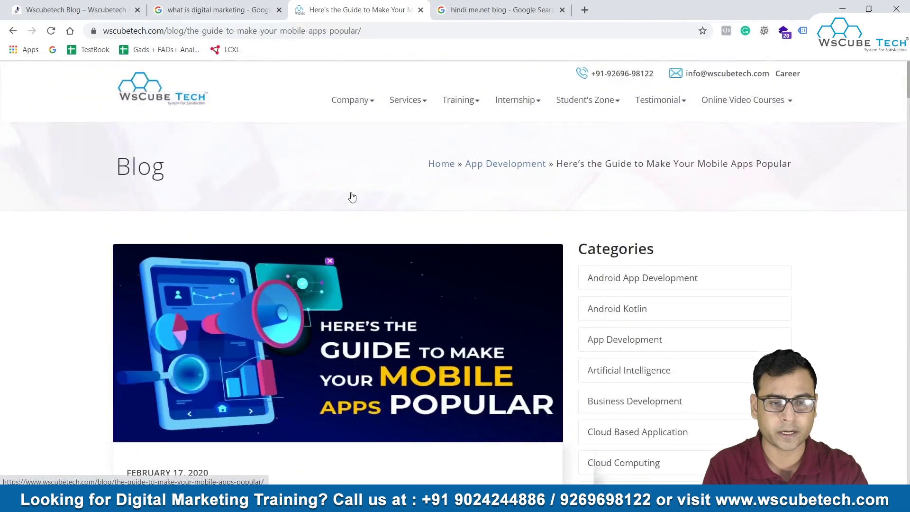
Shorten the post's web address to wscubetech.com/blog/, load it, and look through the listing of blog posts.
drag(184, 31, 602, 99)
mouse_move(649, 113)
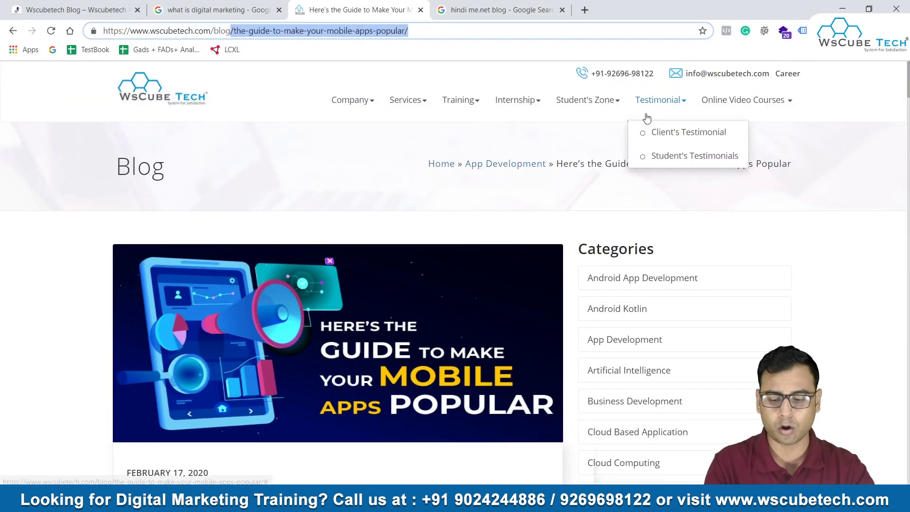
key(BackSpace)
key(Return)
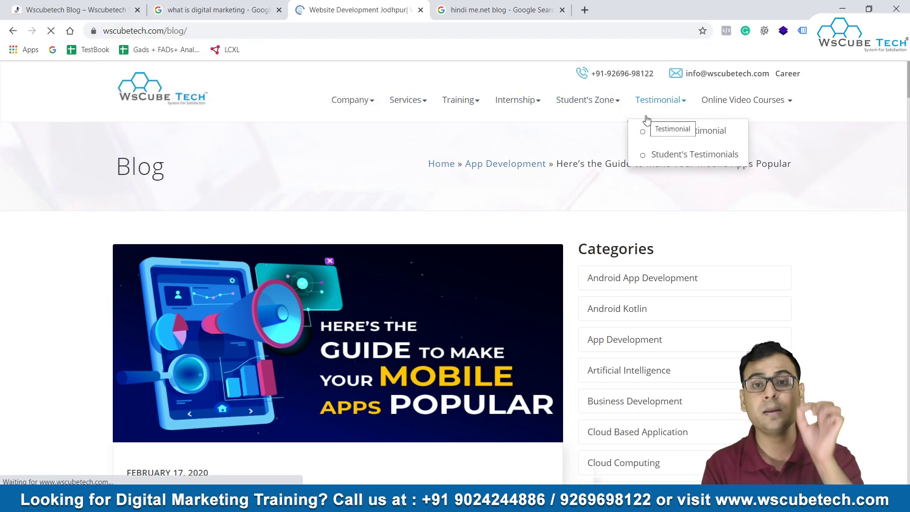
scroll(521, 204, down, 9)
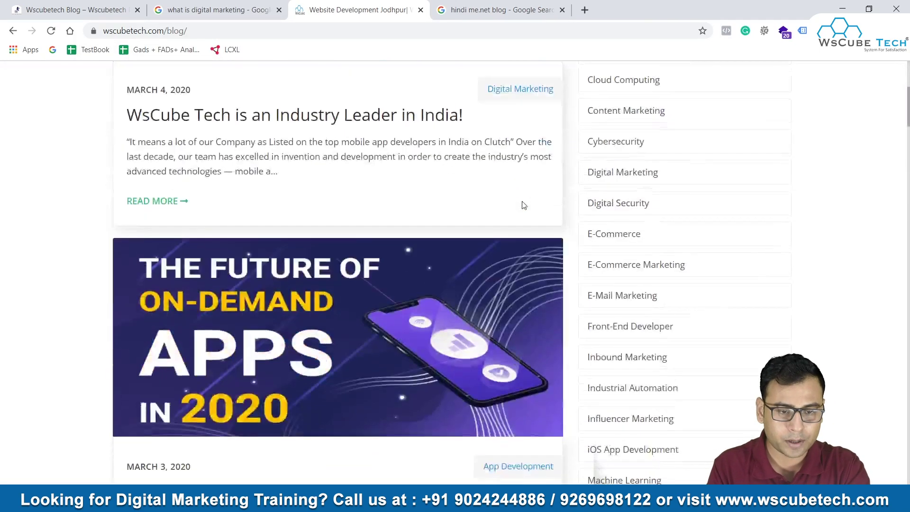
scroll(451, 90, up, 7)
mouse_move(451, 90)
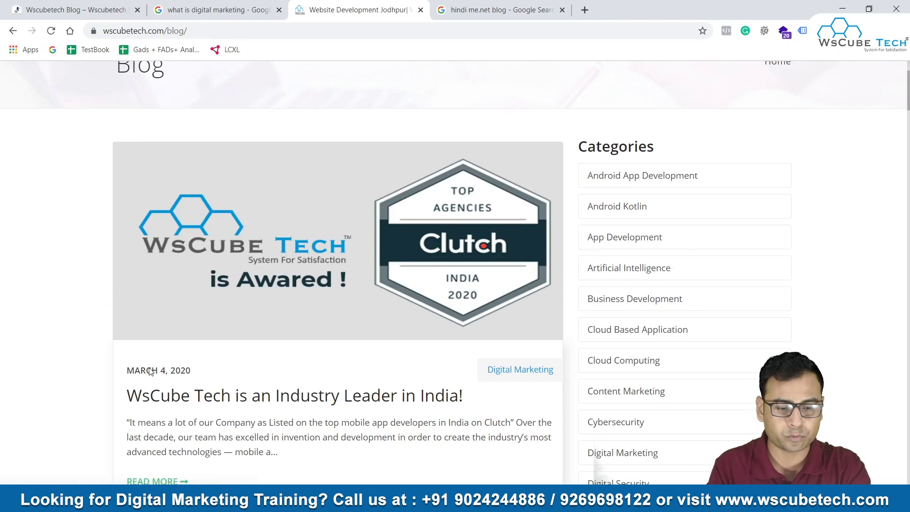
scroll(237, 358, down, 2)
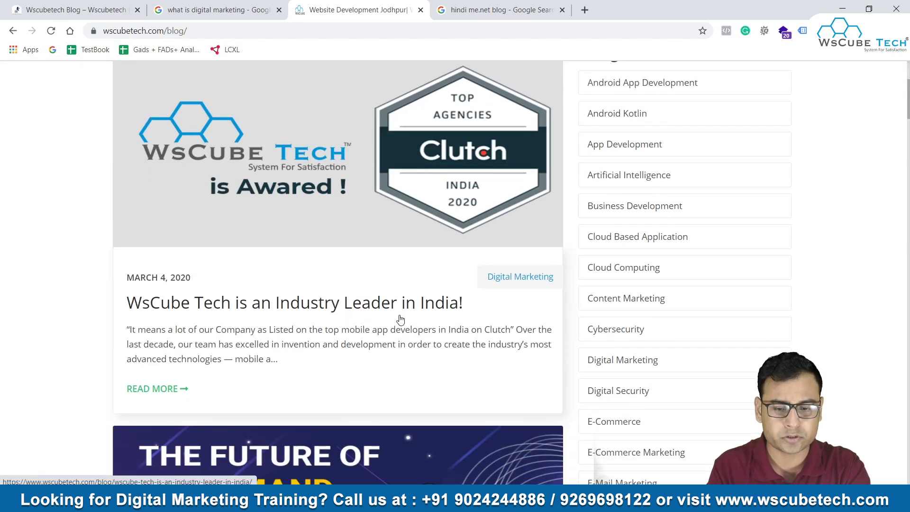
scroll(435, 276, down, 8)
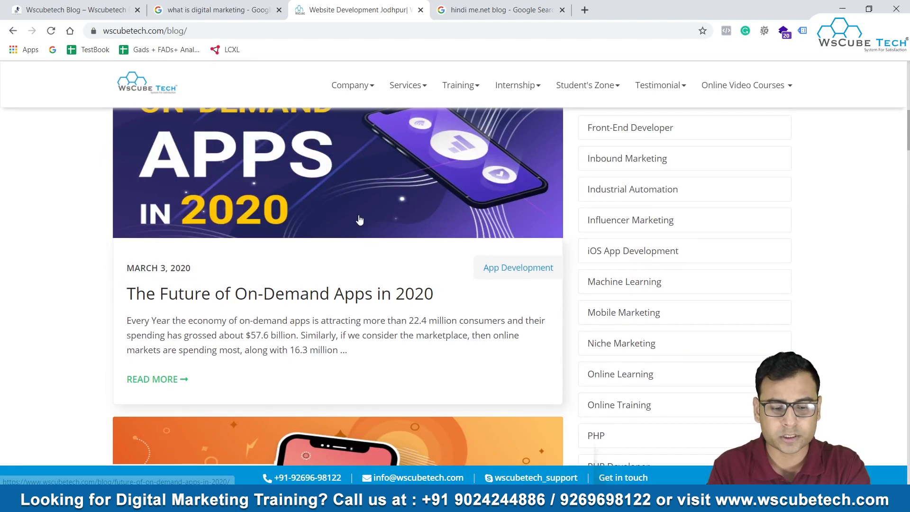
scroll(359, 220, down, 15)
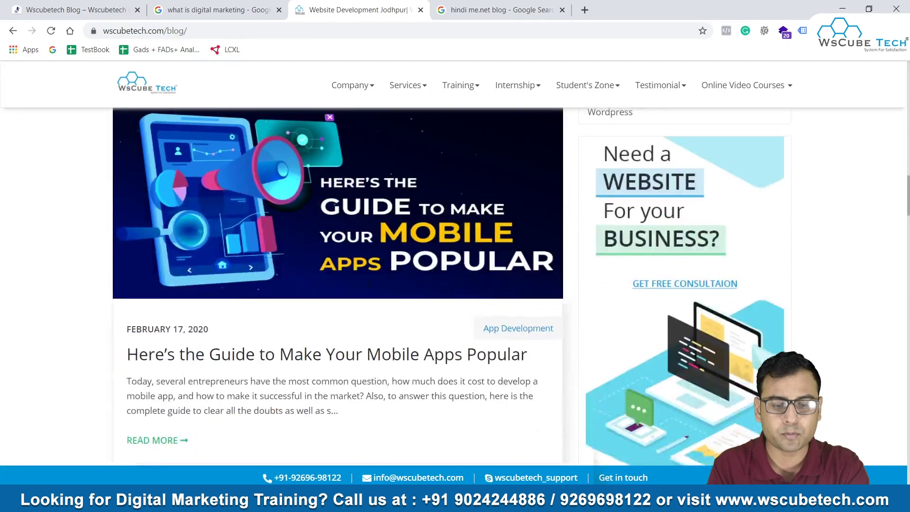
scroll(370, 283, down, 3)
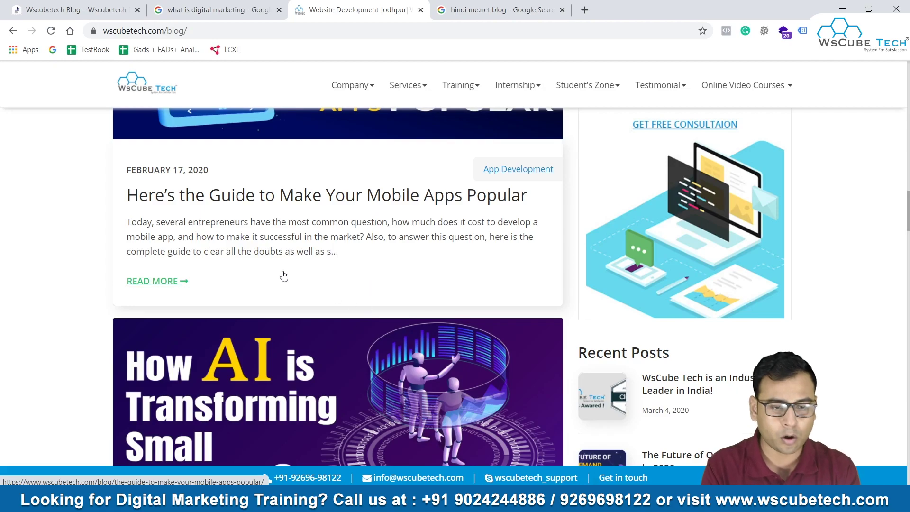
Open the post "Here's the Guide to Make Your Mobile Apps Popular" in a new tab and switch to it.
scroll(284, 275, up, 1)
middle_click(207, 255)
click(534, 6)
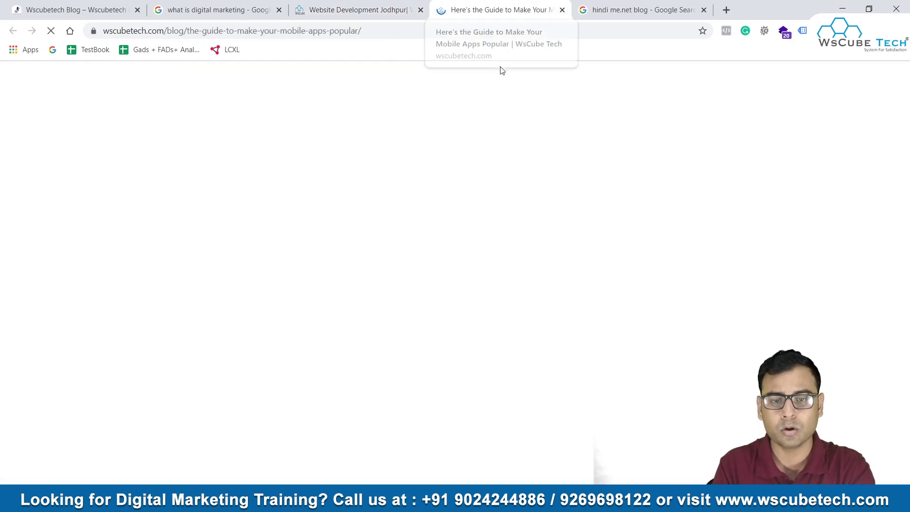
click(343, 5)
click(516, 6)
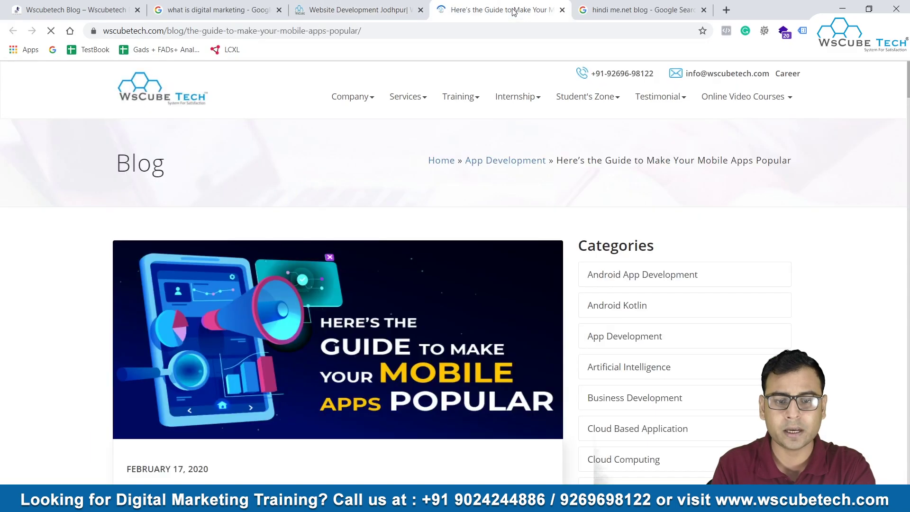
Examine the mobile apps post's headings, images, text and Leave a Reply form, and close its tab.
scroll(352, 361, down, 15)
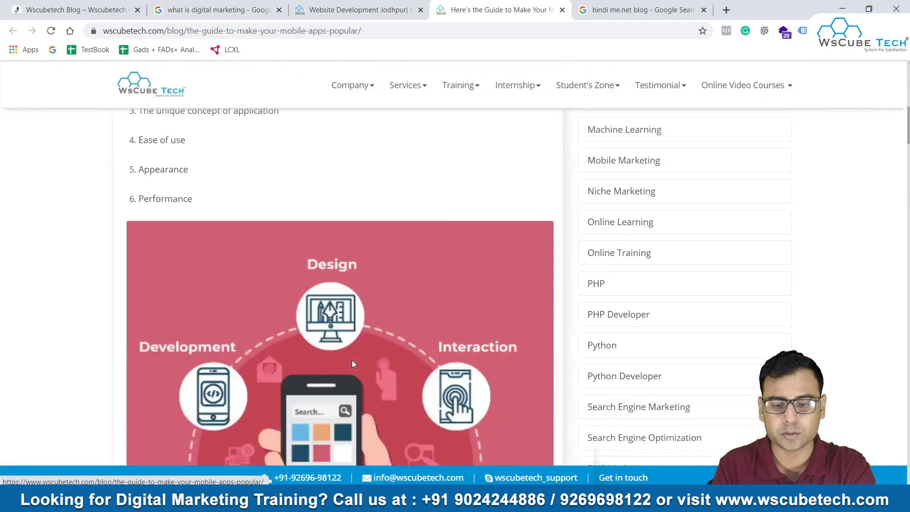
scroll(352, 363, down, 20)
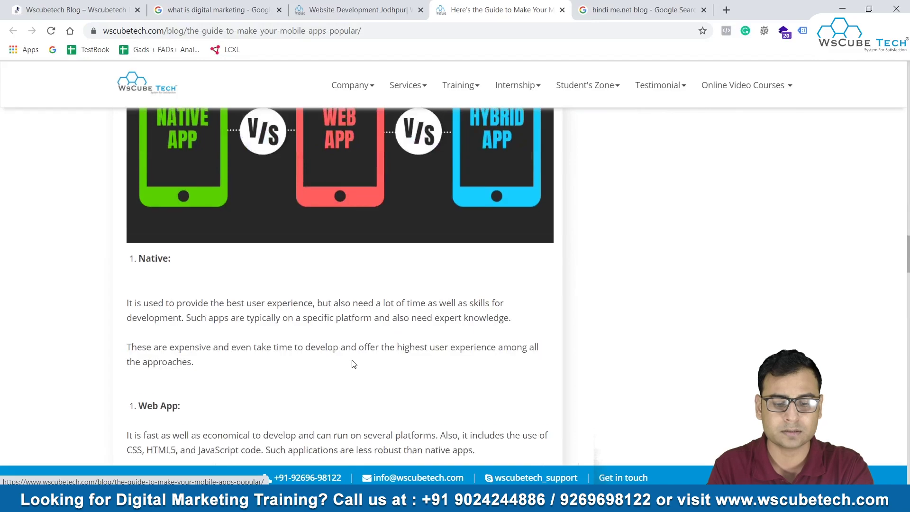
scroll(352, 363, down, 15)
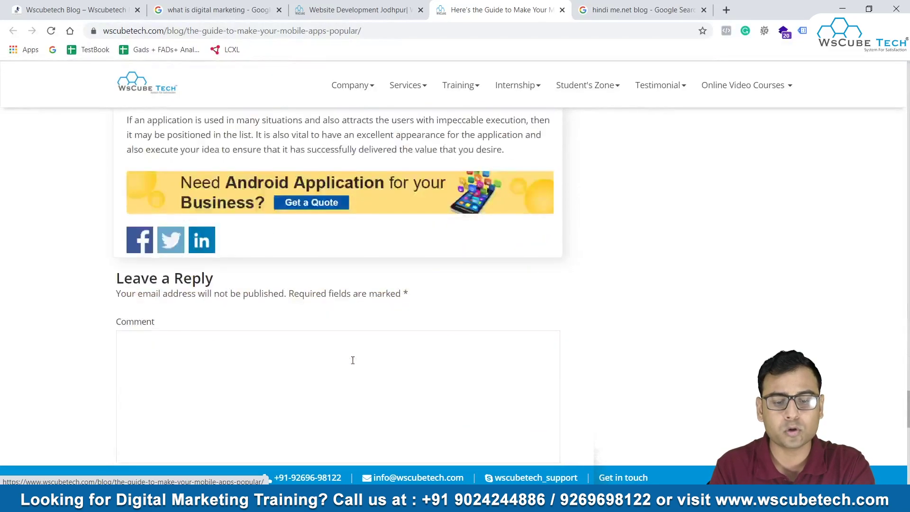
scroll(352, 363, up, 12)
scroll(352, 363, down, 10)
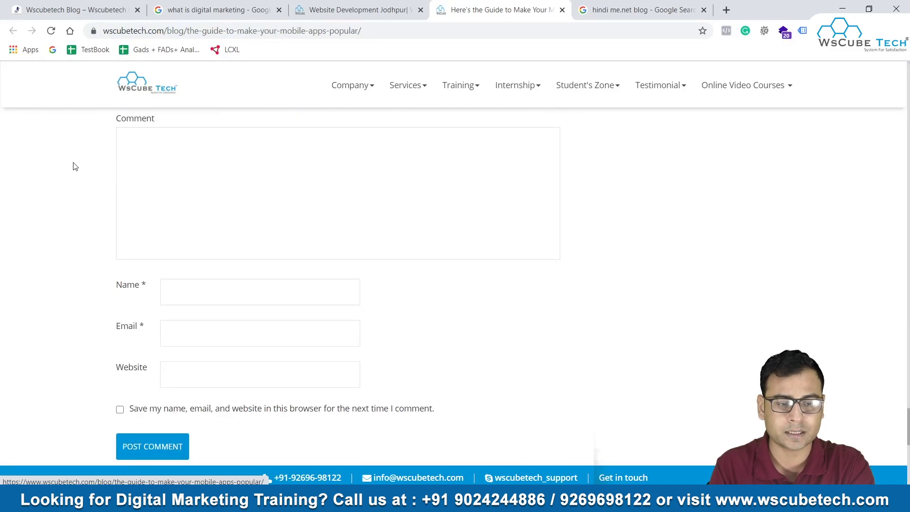
scroll(378, 253, up, 5)
scroll(377, 253, up, 15)
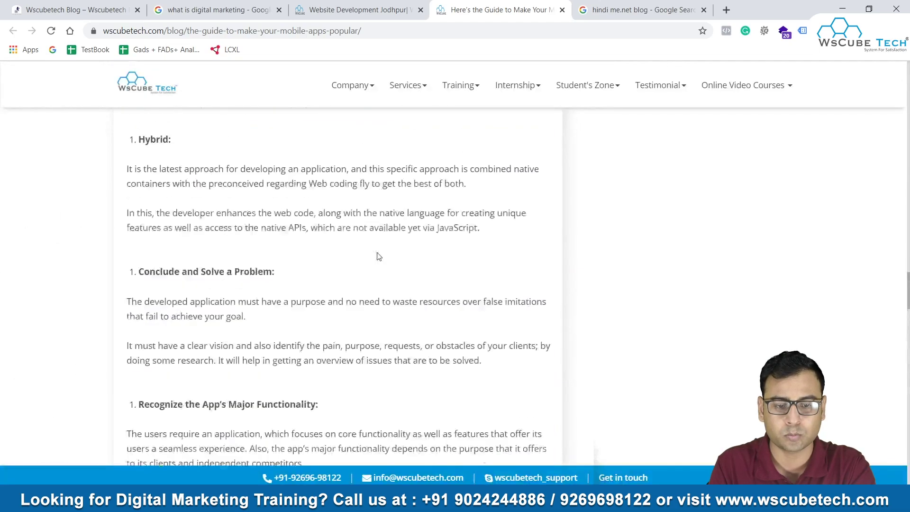
scroll(407, 394, up, 6)
scroll(407, 394, down, 8)
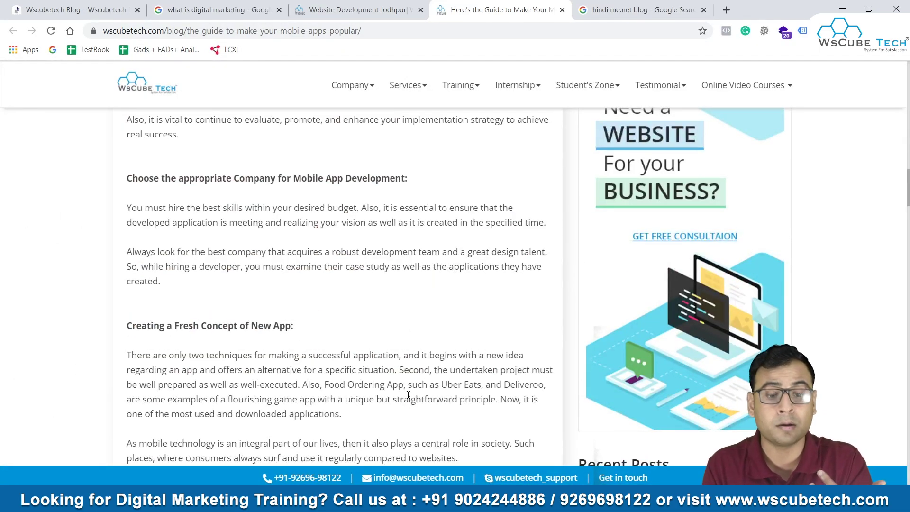
scroll(408, 394, down, 2)
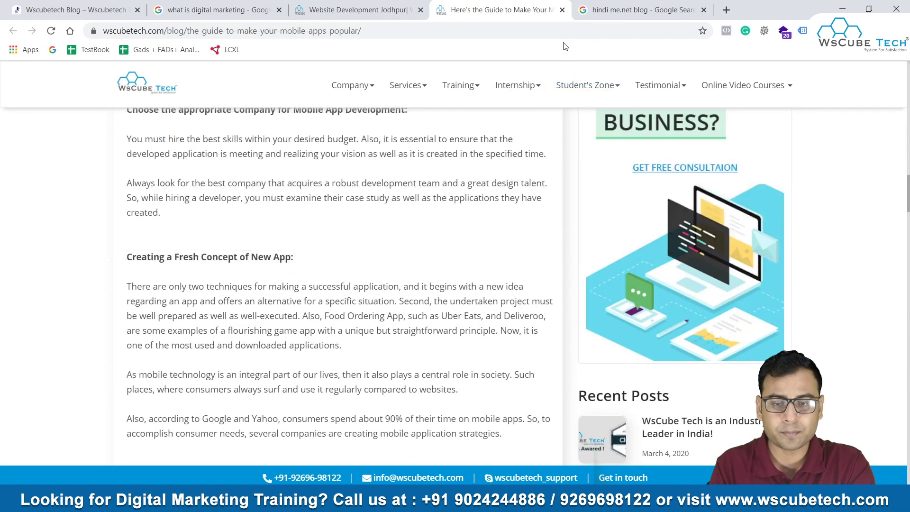
click(561, 10)
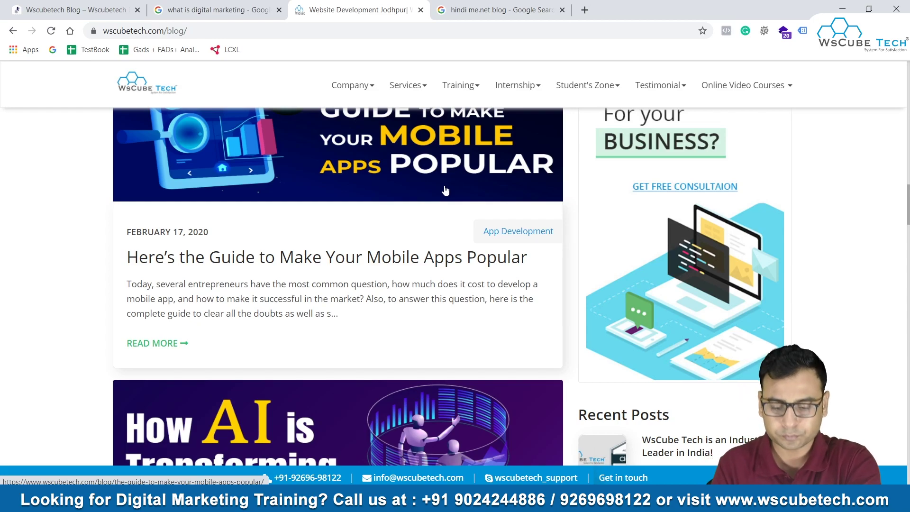
Switch to the parchamclasses.com site, reload its Home page and look over its content.
click(214, 10)
click(71, 10)
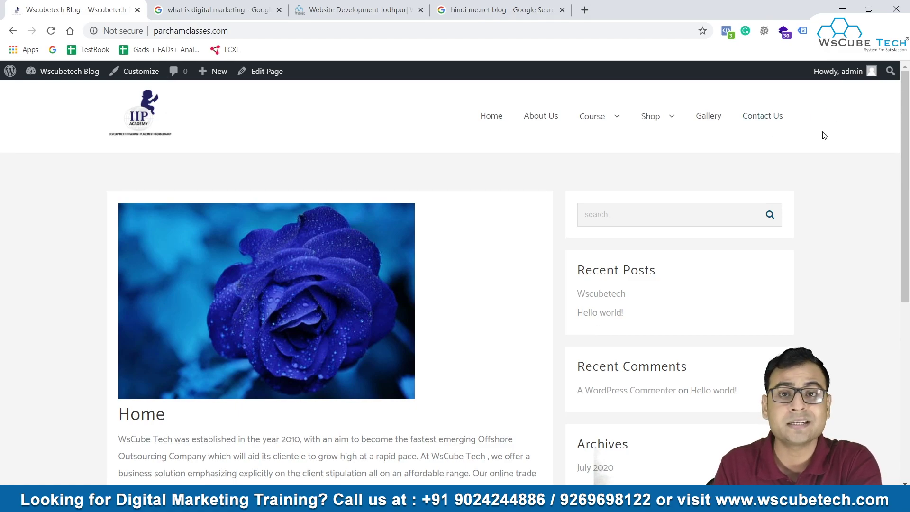
scroll(521, 325, down, 6)
scroll(521, 325, up, 6)
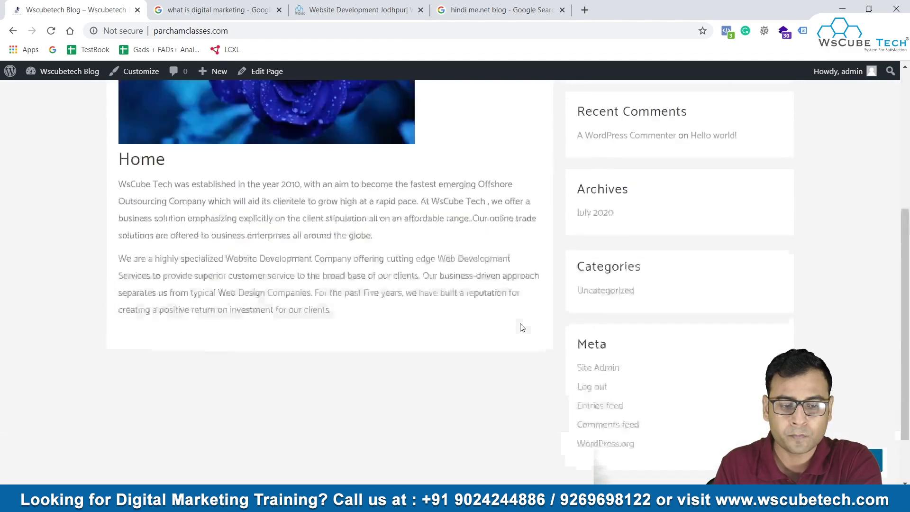
click(478, 123)
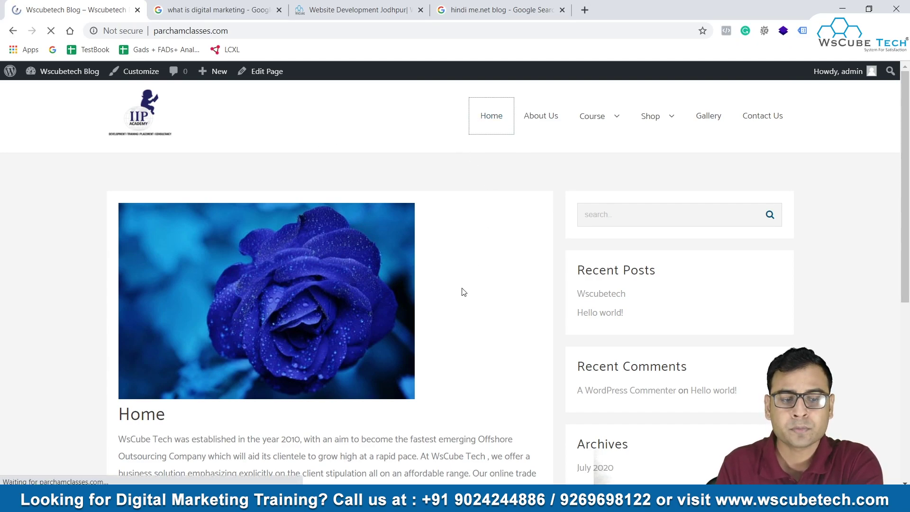
scroll(463, 292, down, 4)
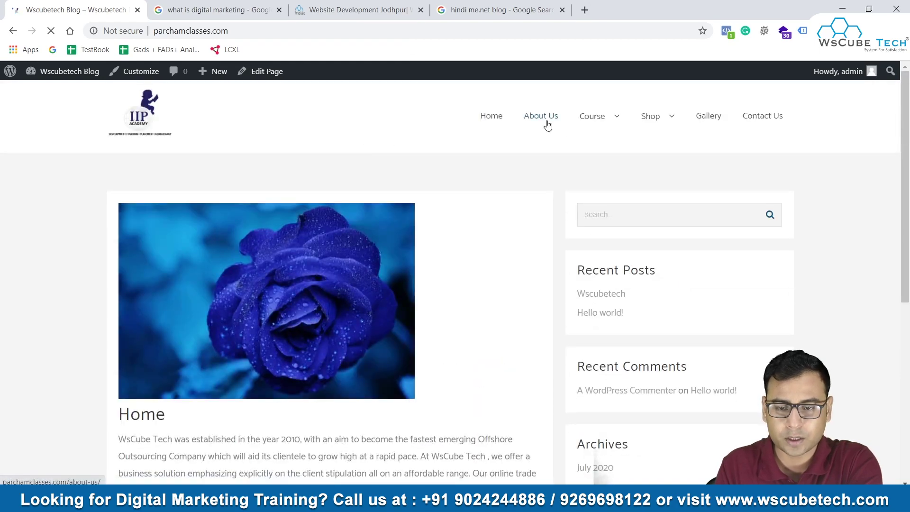
Open the About Us page of parchamclasses.com and look over its content.
click(543, 120)
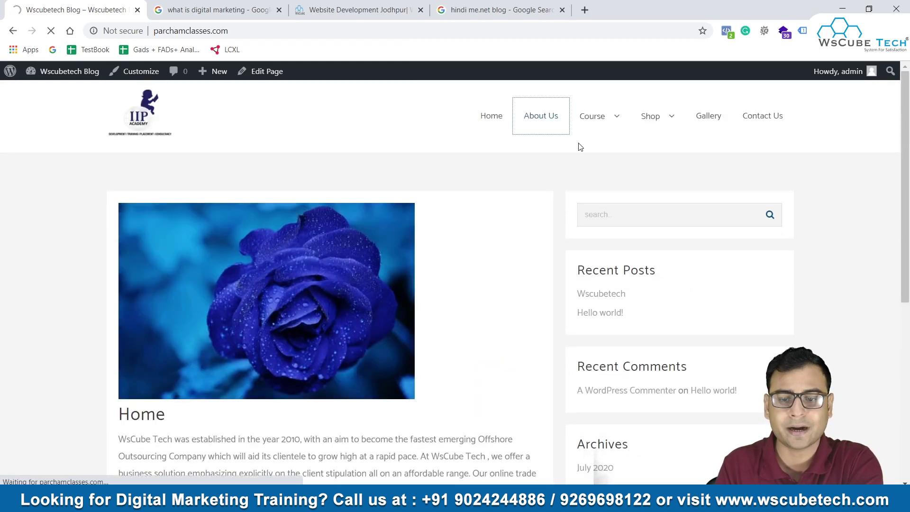
scroll(472, 255, down, 7)
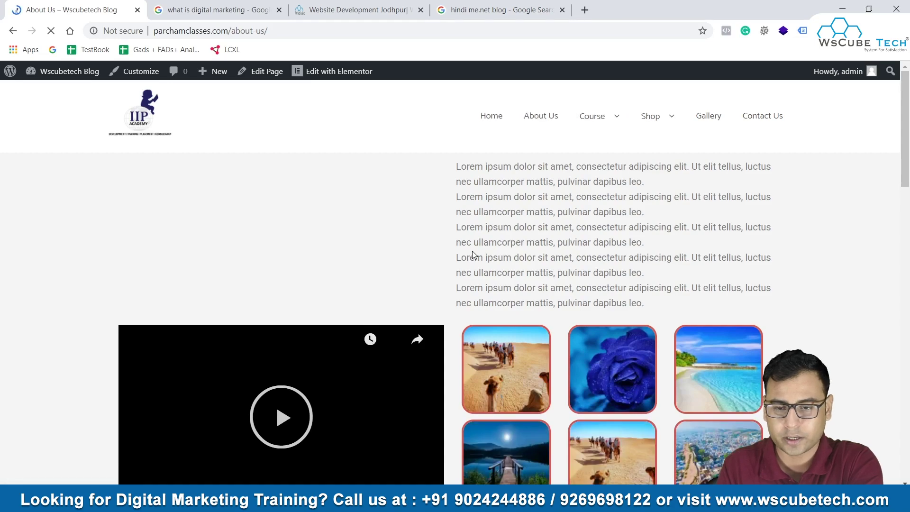
scroll(471, 255, down, 2)
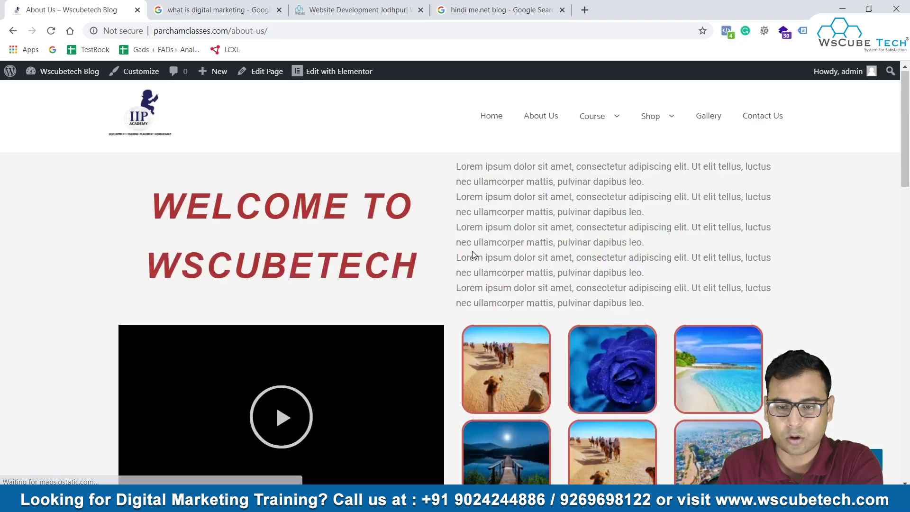
Open the Course page of parchamclasses.com and look through its text and video.
mouse_move(600, 122)
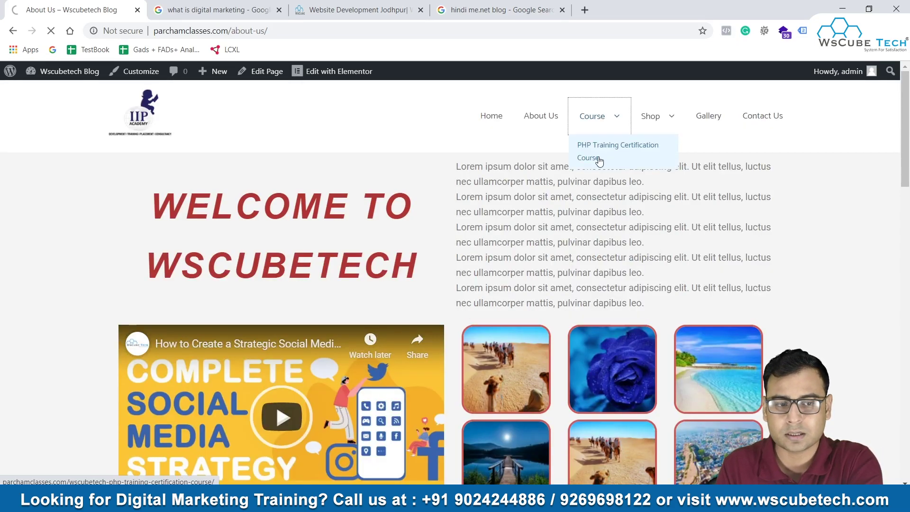
click(594, 116)
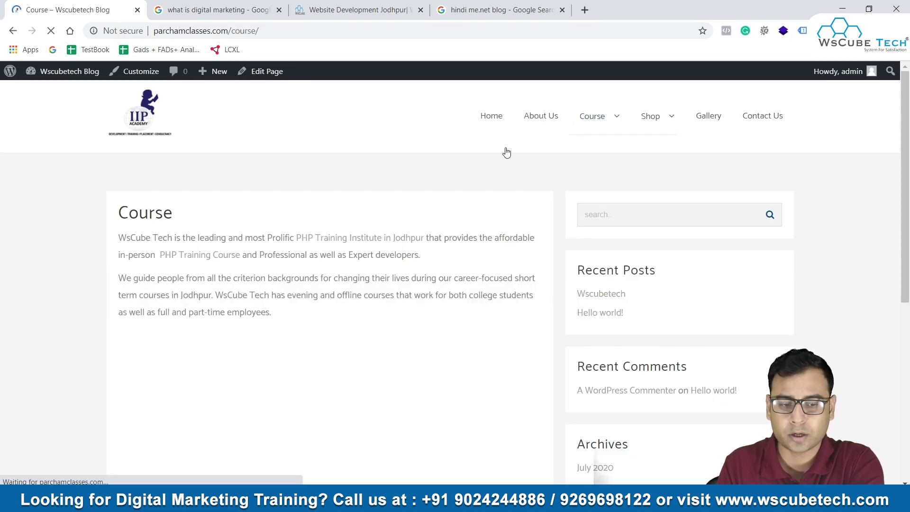
scroll(436, 351, down, 7)
scroll(436, 351, up, 7)
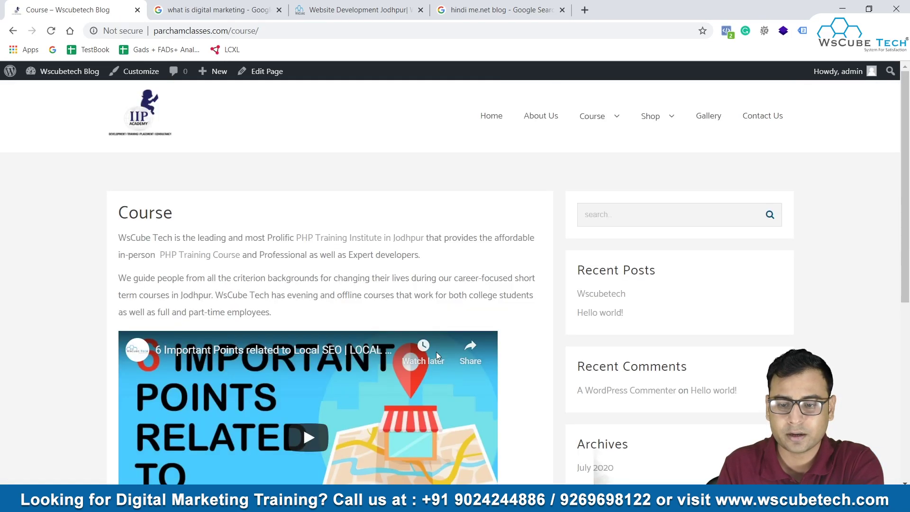
Open the Men category of the Shop and look through its product listing.
mouse_move(651, 116)
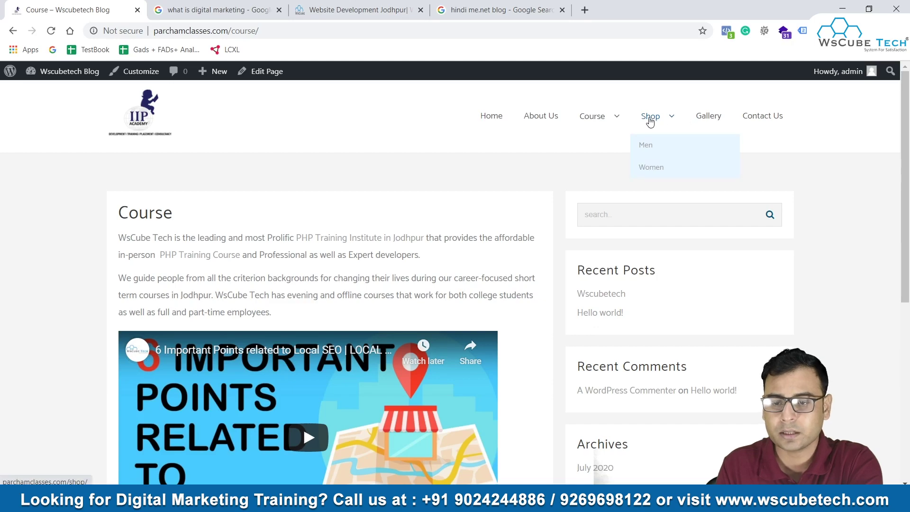
click(649, 147)
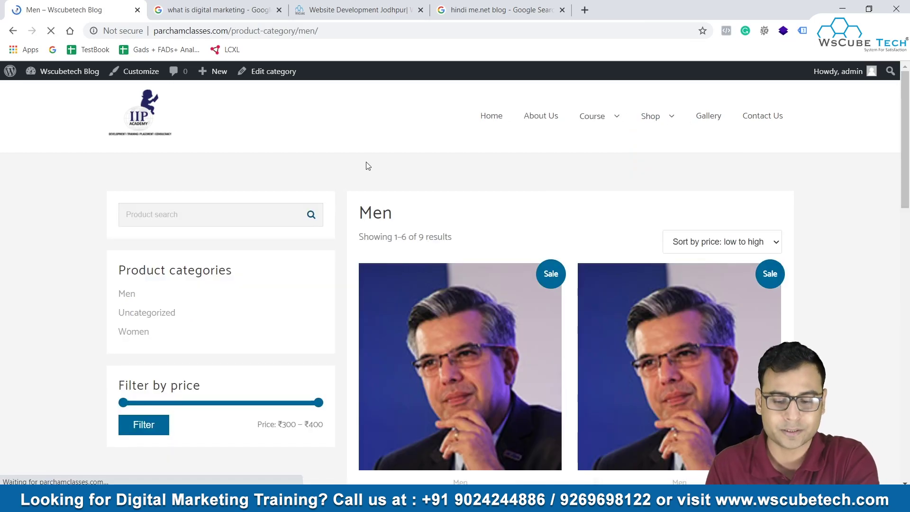
scroll(367, 166, down, 9)
scroll(367, 166, down, 8)
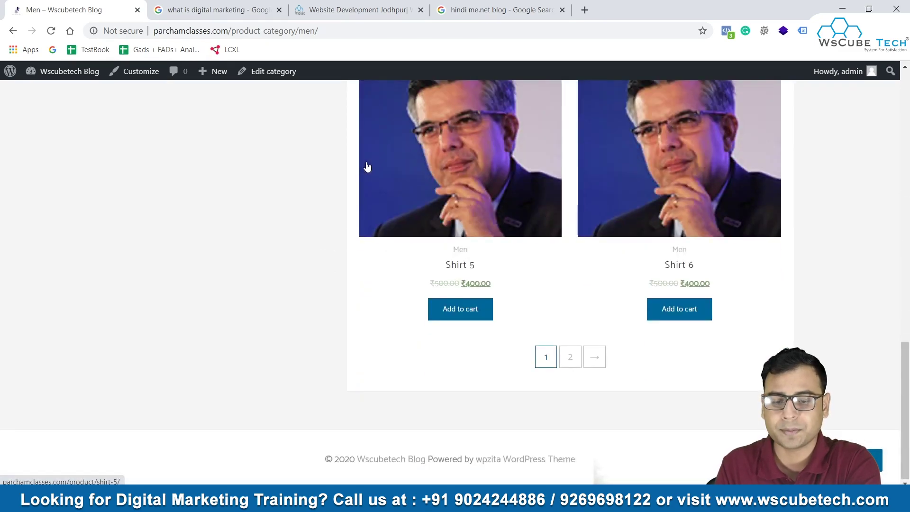
scroll(354, 175, up, 1)
scroll(354, 175, up, 10)
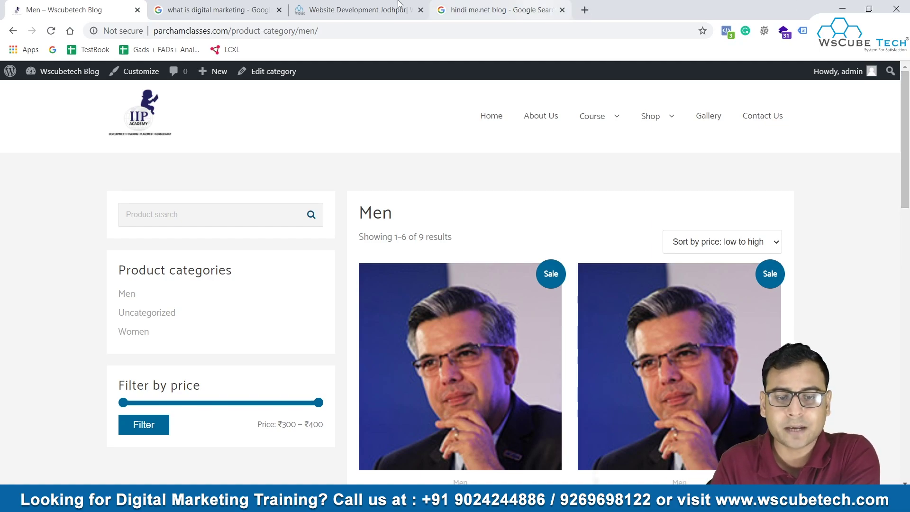
Return to the wscubetech.com blog and look further down its listing of older posts.
click(348, 7)
scroll(327, 286, down, 15)
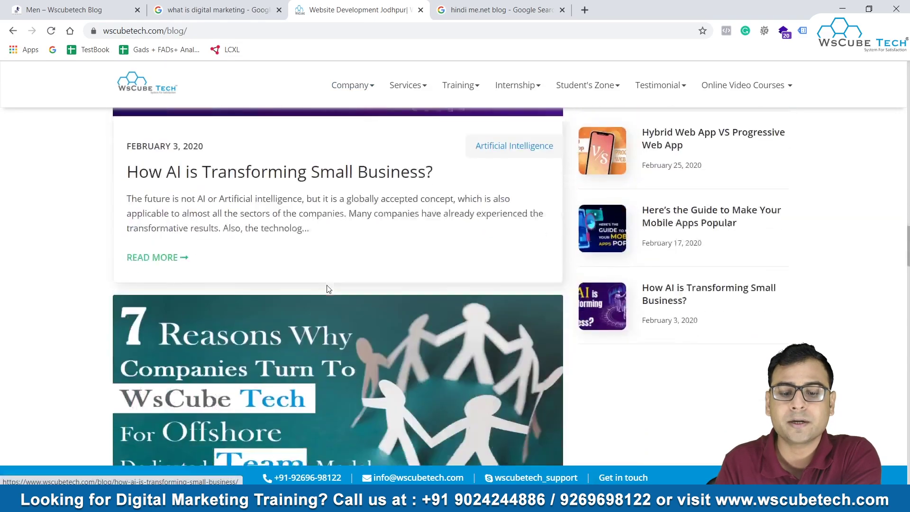
scroll(372, 389, down, 4)
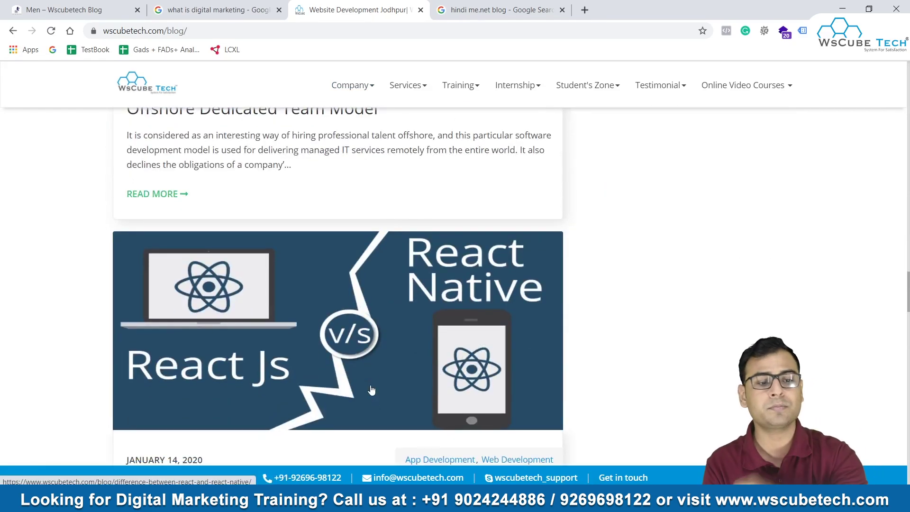
Switch back to the Men product category page on parchamclasses.com.
click(65, 6)
click(208, 10)
click(90, 9)
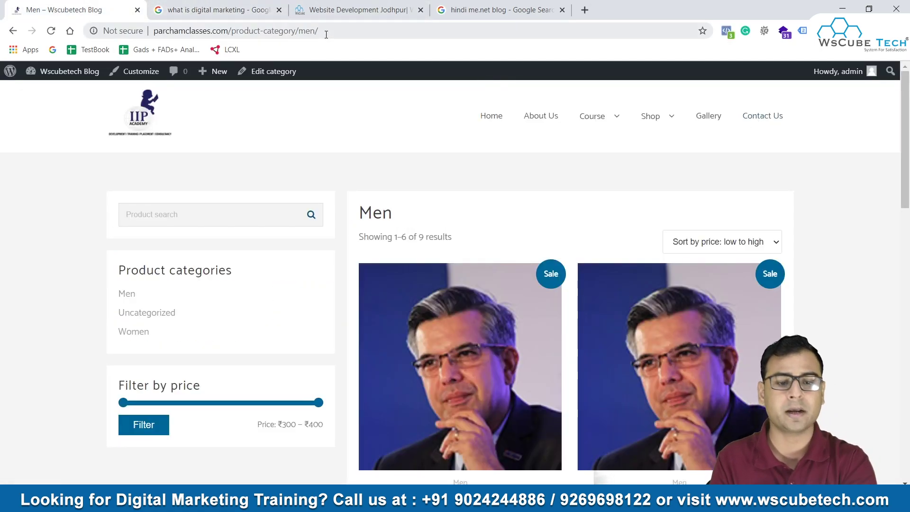
Open the WordPress admin dashboard of the site at parchamclasses.com/wp-admin.
click(240, 32)
click(240, 32)
drag(232, 32, 645, 26)
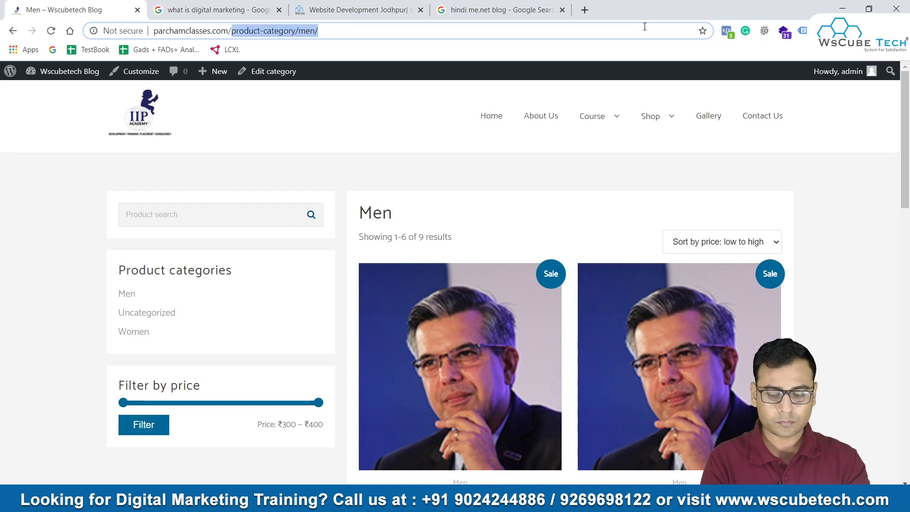
text(wp-admin)
key(Return)
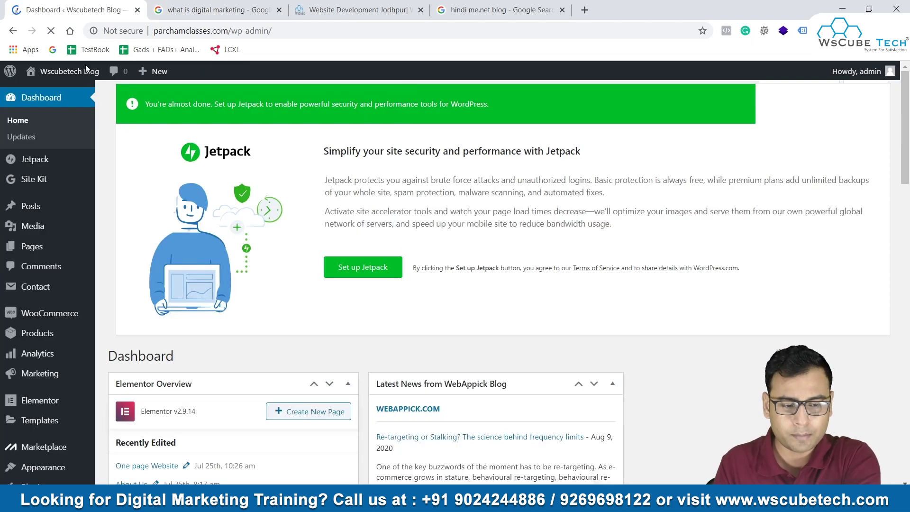
scroll(43, 456, down, 3)
scroll(50, 379, up, 3)
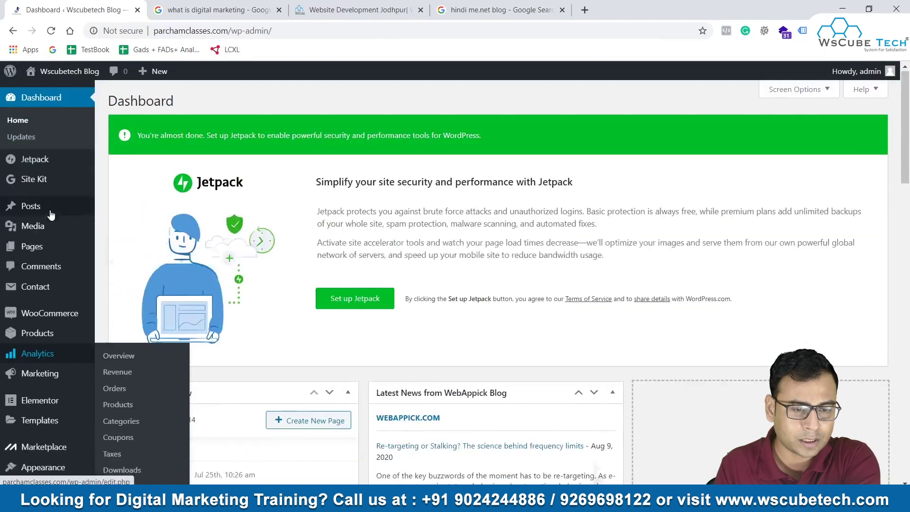
Add a new page titled Blog from the list of all pages and publish it.
mouse_move(30, 251)
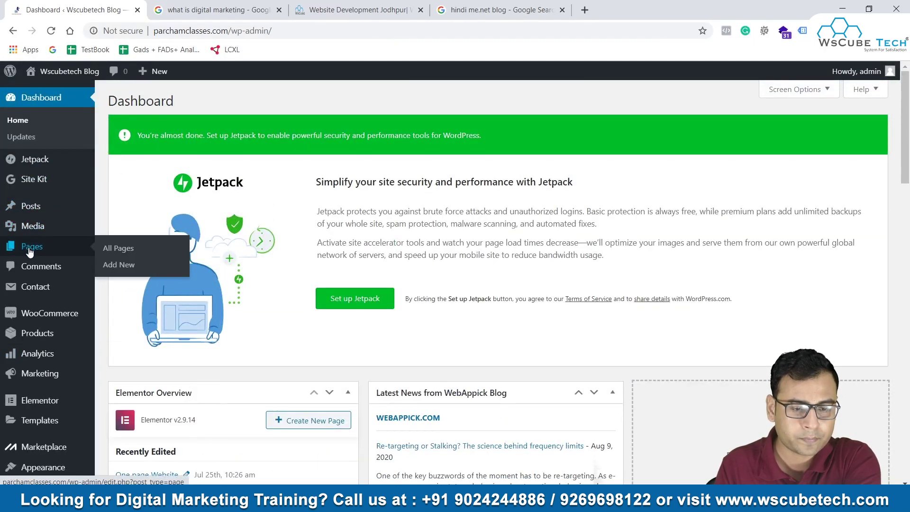
click(109, 251)
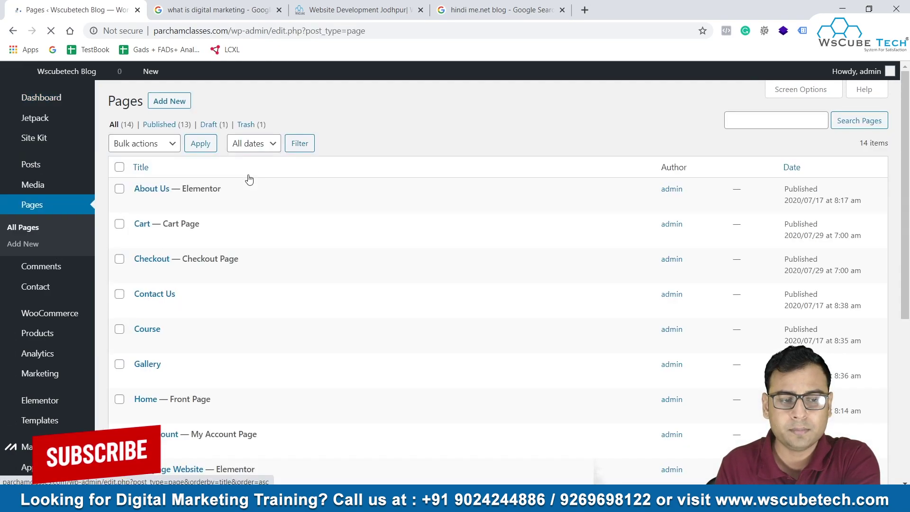
click(171, 102)
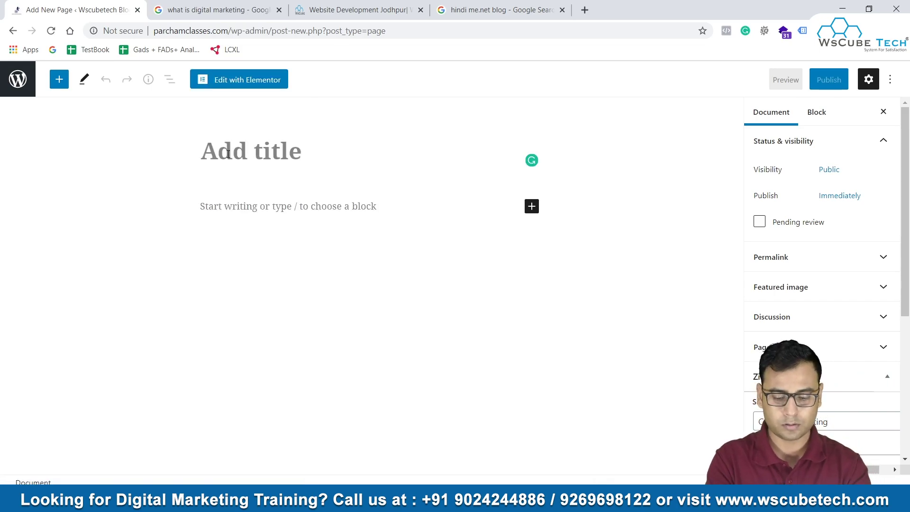
text(Blog)
click(272, 244)
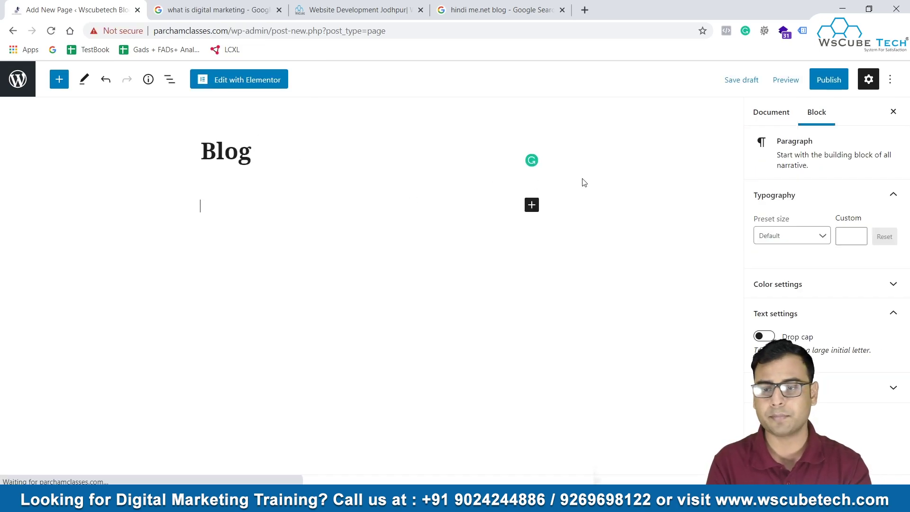
click(828, 79)
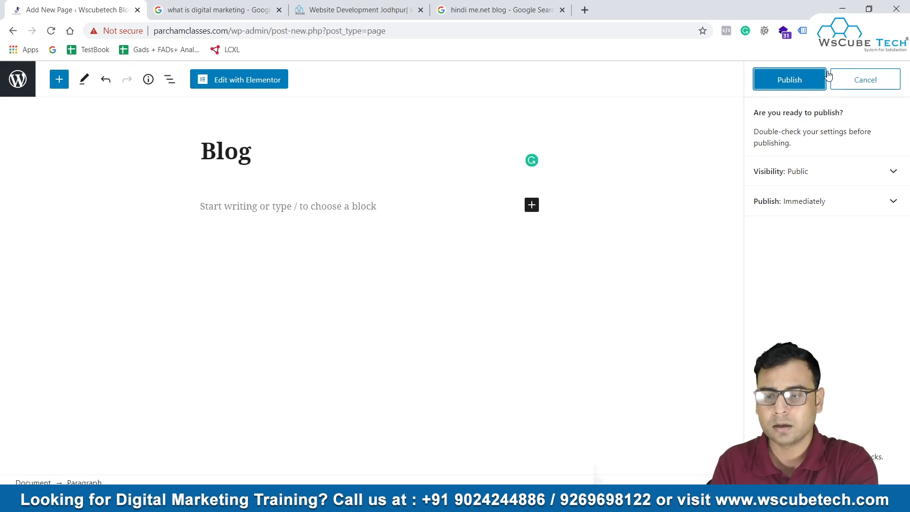
click(785, 83)
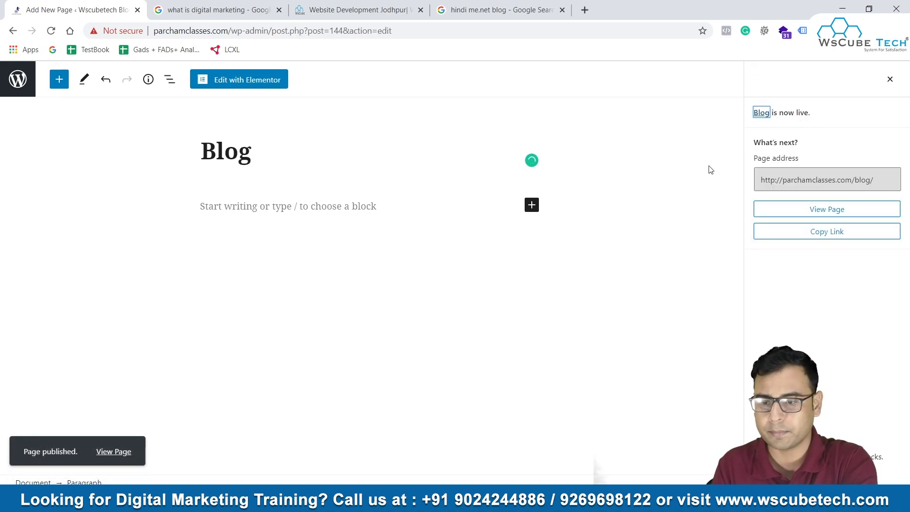
View the published Blog page at parchamclasses.com/blog/ and examine the items in the site's header navigation.
click(851, 174)
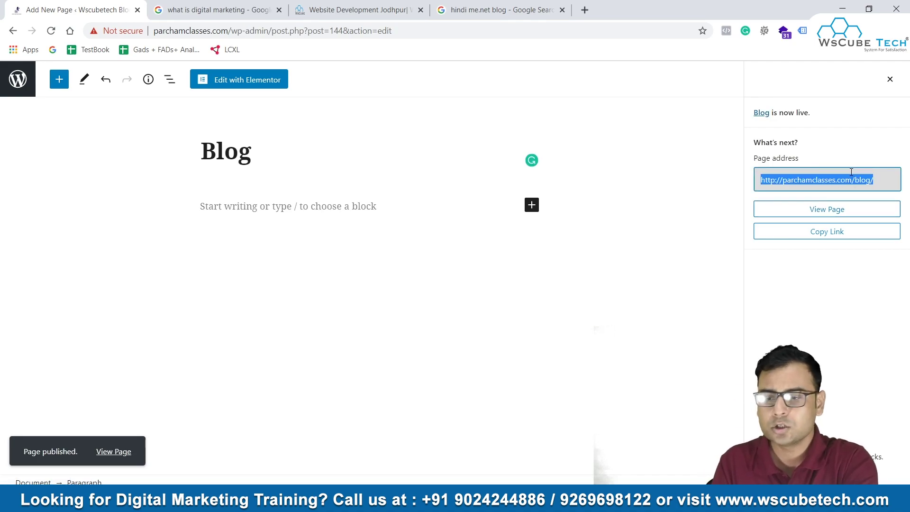
click(879, 174)
drag(883, 180, 764, 186)
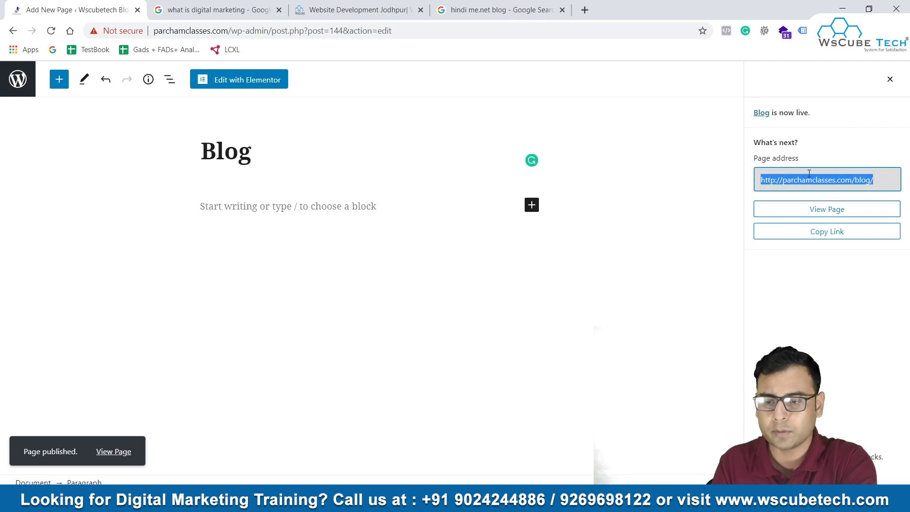
click(834, 211)
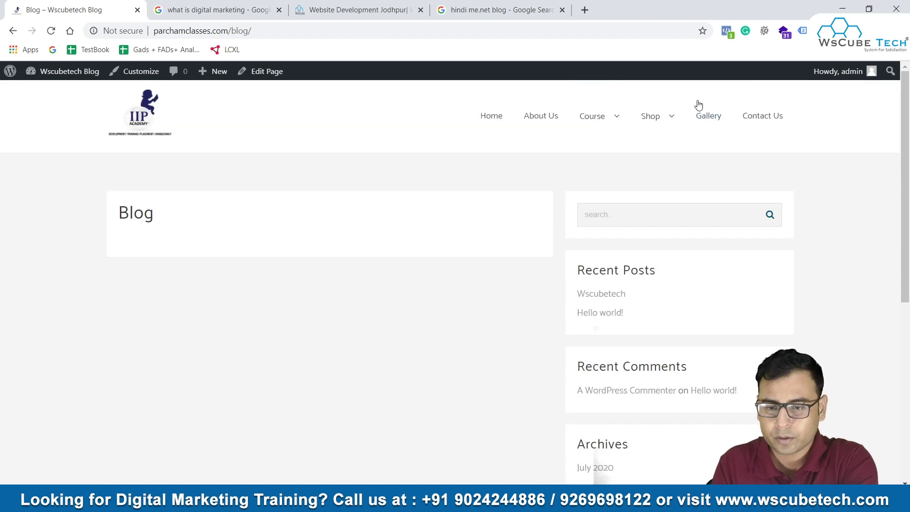
scroll(698, 105, up, 5)
scroll(649, 245, right, 3)
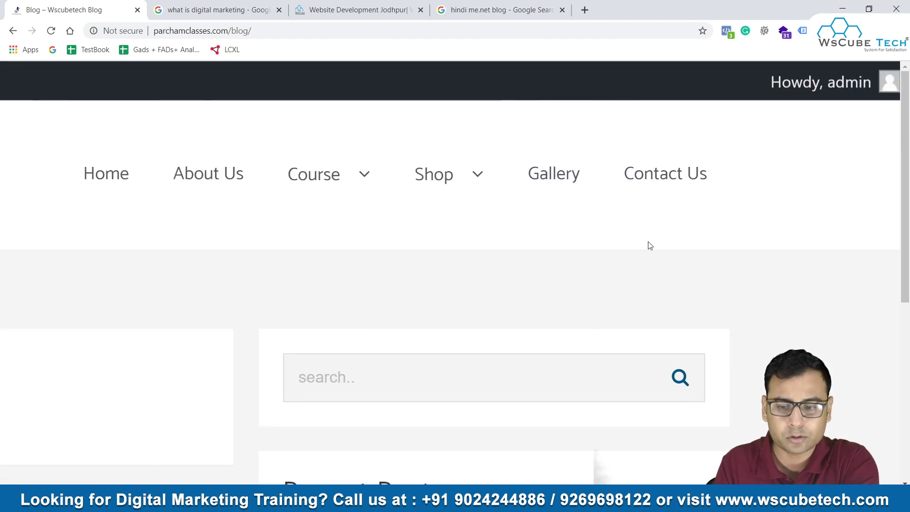
scroll(694, 208, down, 5)
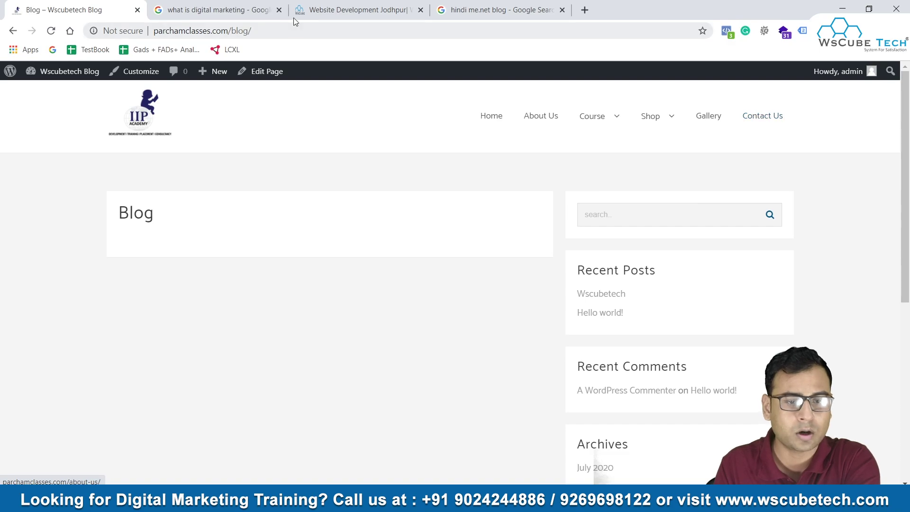
Return from the live Blog page to the admin dashboard at parchamclasses.com/wp-admin.
click(236, 28)
click(232, 30)
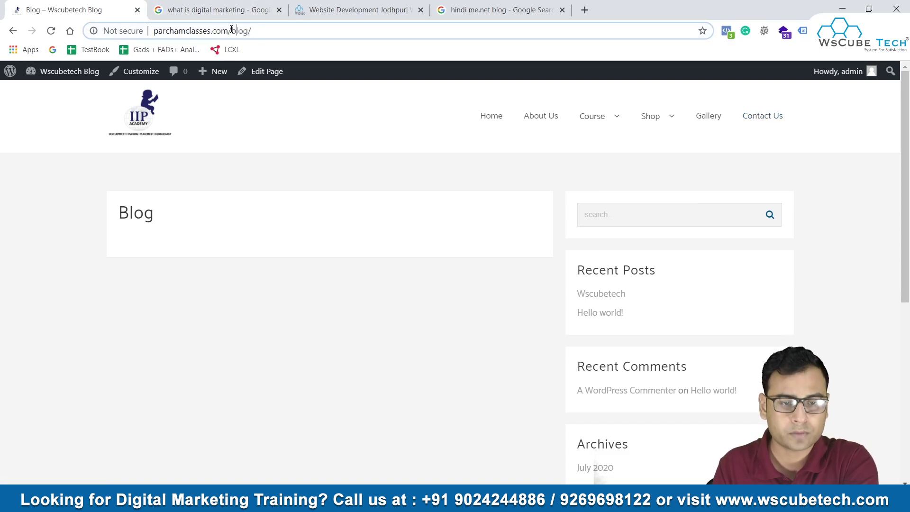
text(wp-admin)
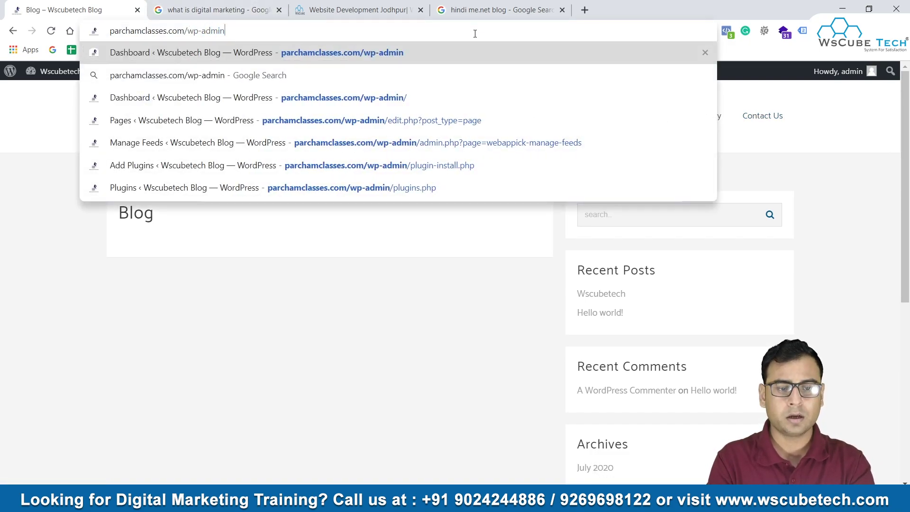
key(Return)
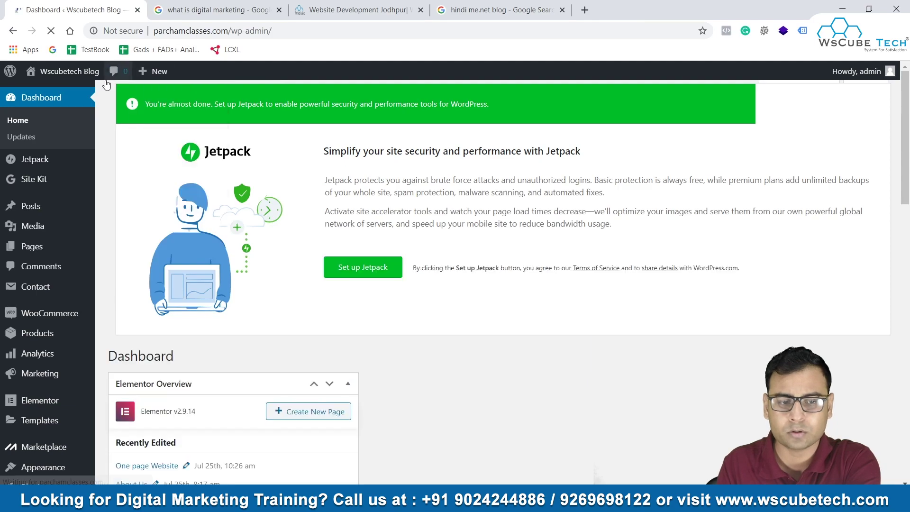
Open the Menus screen of the site's Appearance settings.
scroll(92, 360, down, 3)
scroll(95, 370, down, 2)
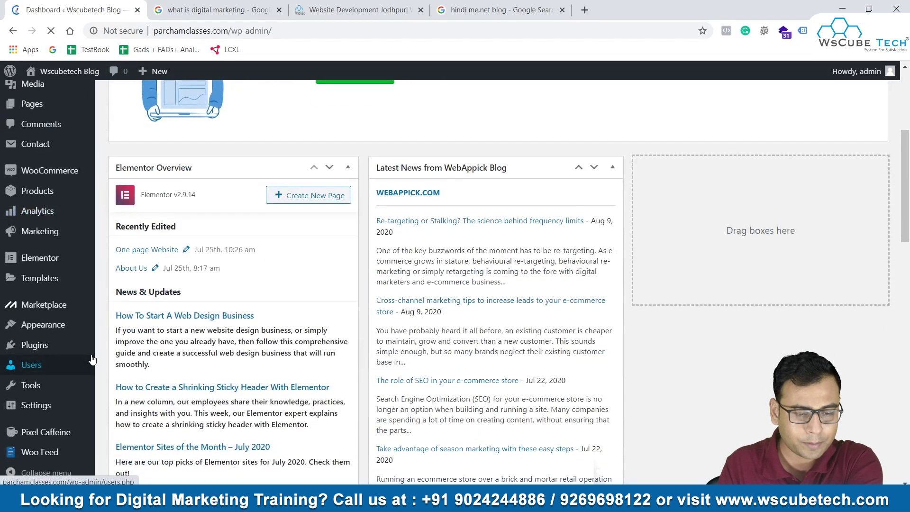
scroll(253, 250, up, 1)
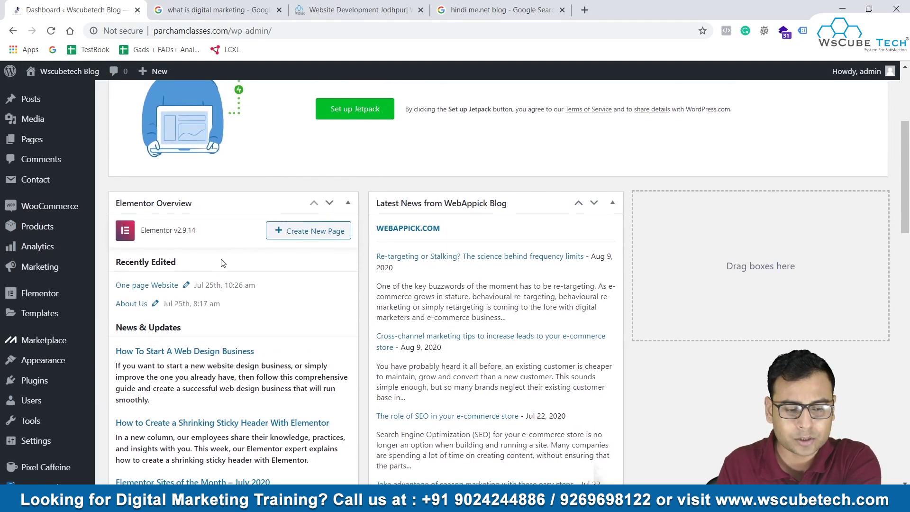
scroll(98, 353, down, 3)
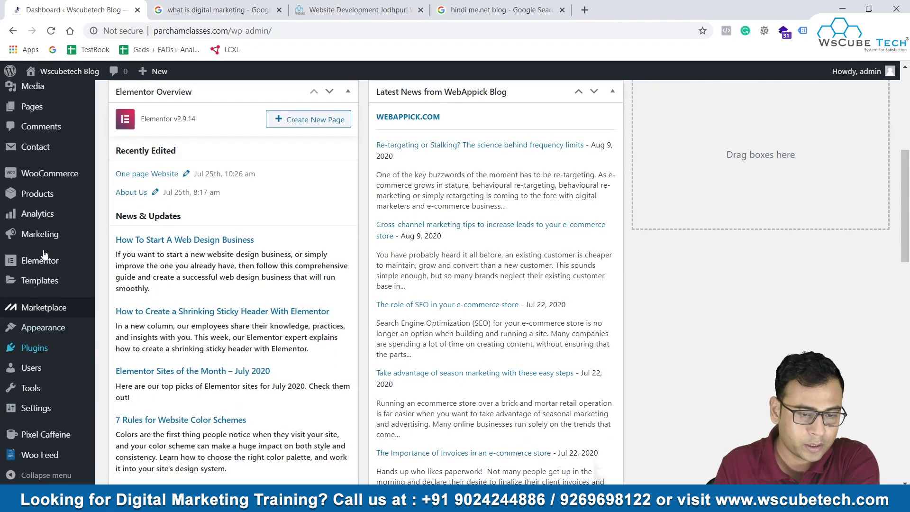
mouse_move(35, 330)
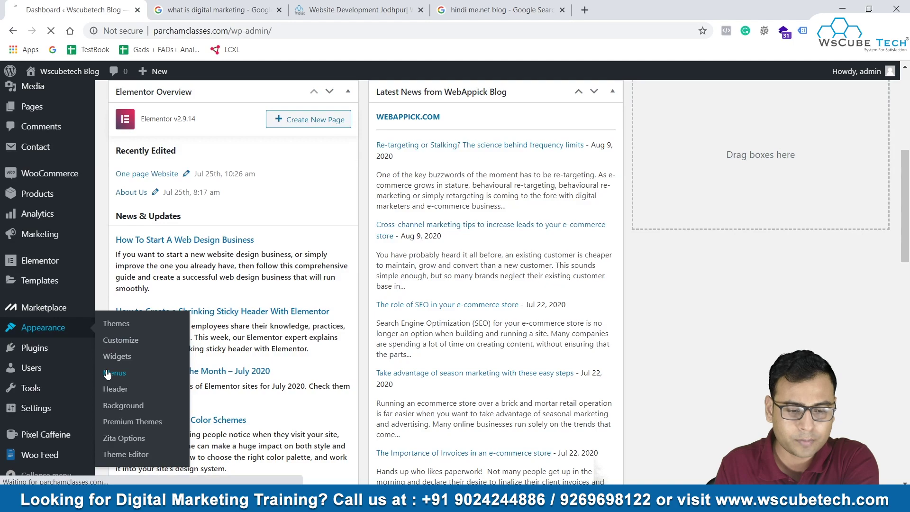
click(26, 333)
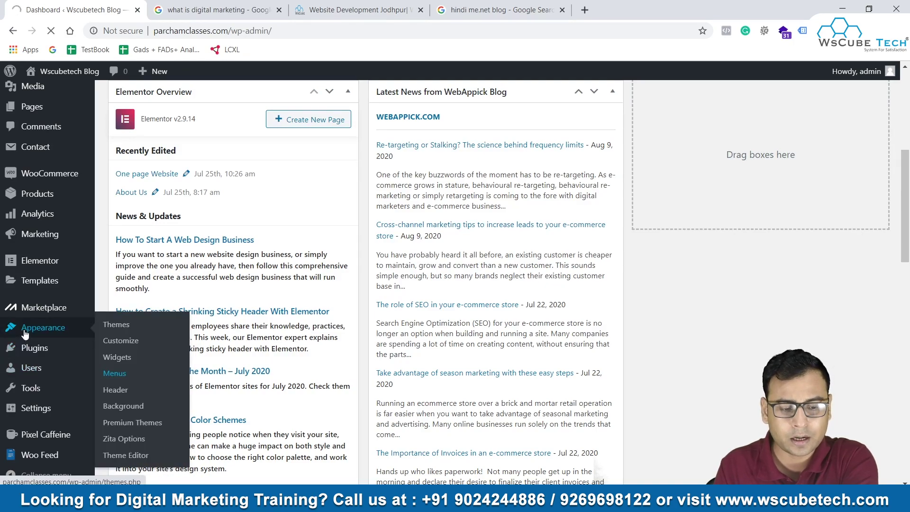
click(113, 373)
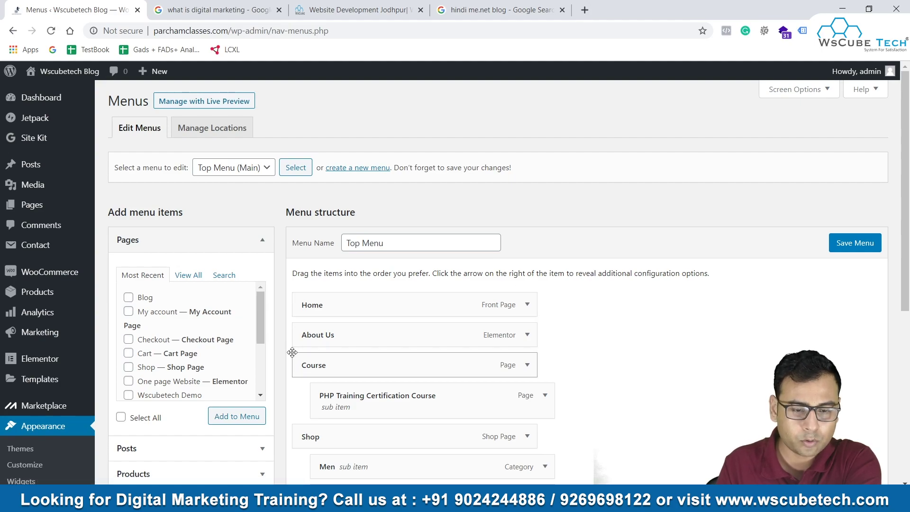
Look through the full list of site pages that can be added to the Top Menu.
scroll(213, 265, down, 1)
click(192, 211)
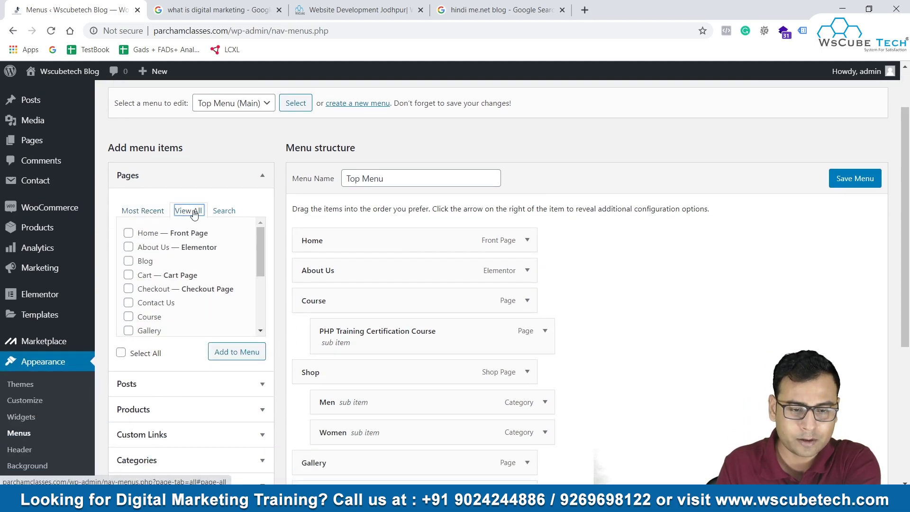
scroll(199, 288, down, 3)
key(super+Tab)
click(199, 293)
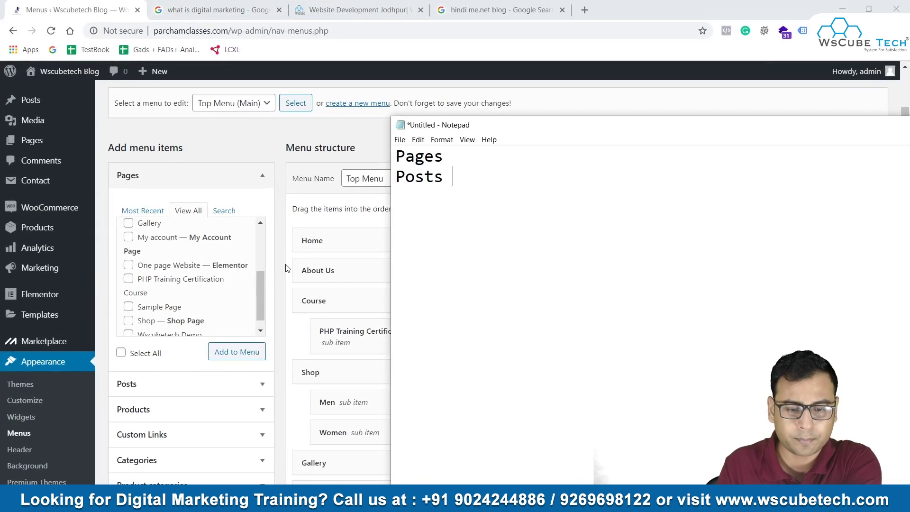
click(373, 131)
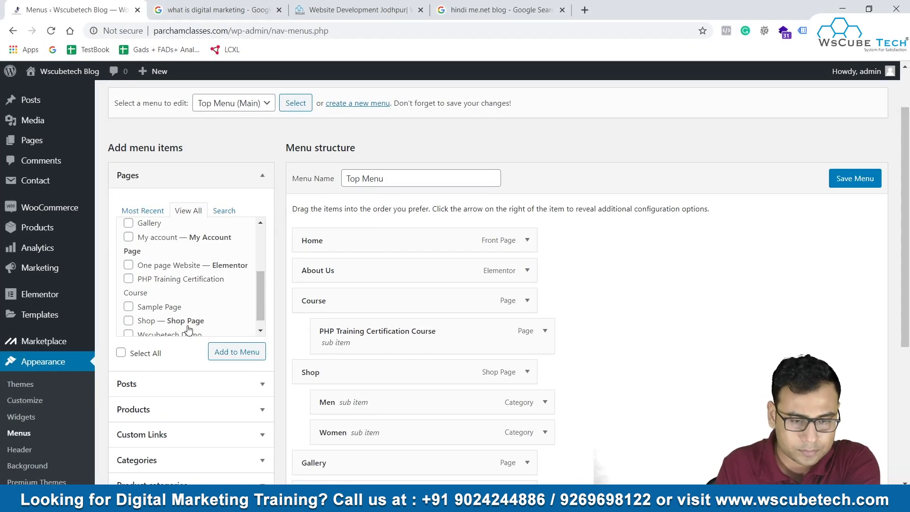
scroll(200, 284, down, 1)
scroll(201, 284, up, 3)
scroll(200, 282, up, 4)
Add the Blog page from the most recent pages to the Top Menu structure.
click(143, 249)
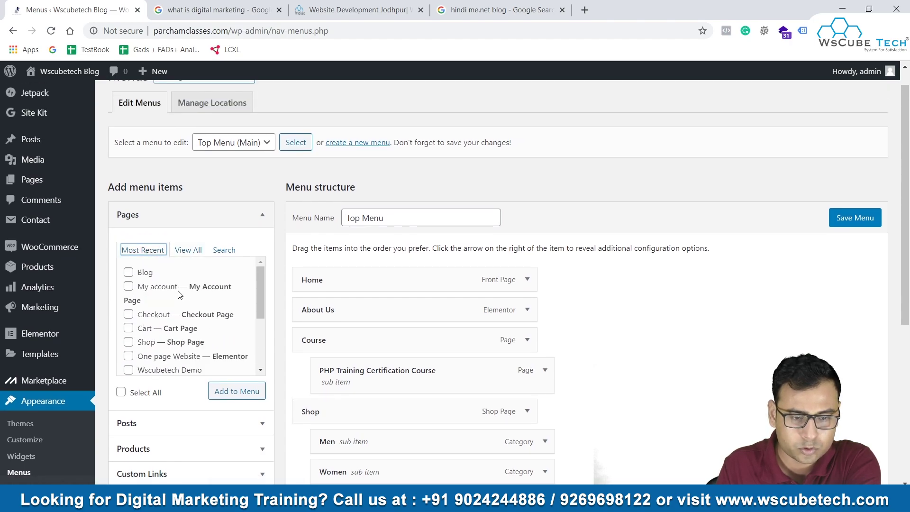
right_click(129, 273)
click(128, 273)
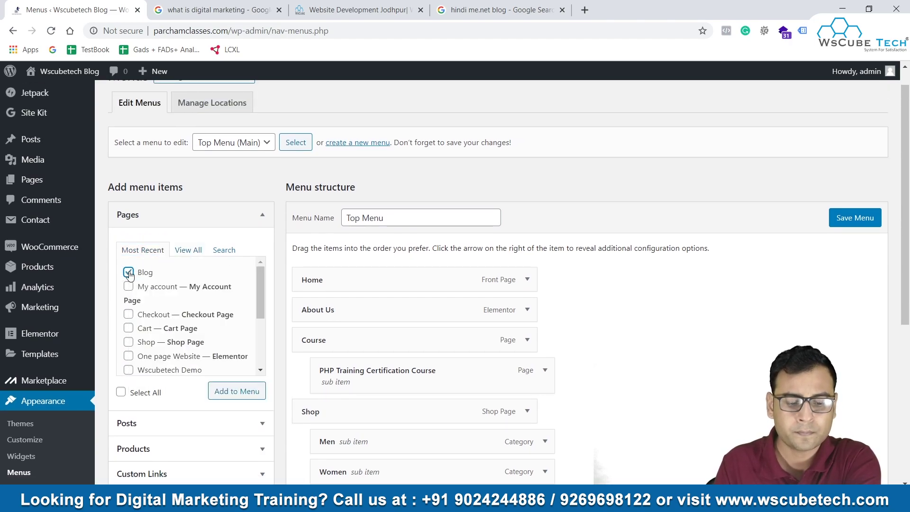
scroll(216, 367, down, 3)
click(244, 390)
scroll(678, 399, down, 5)
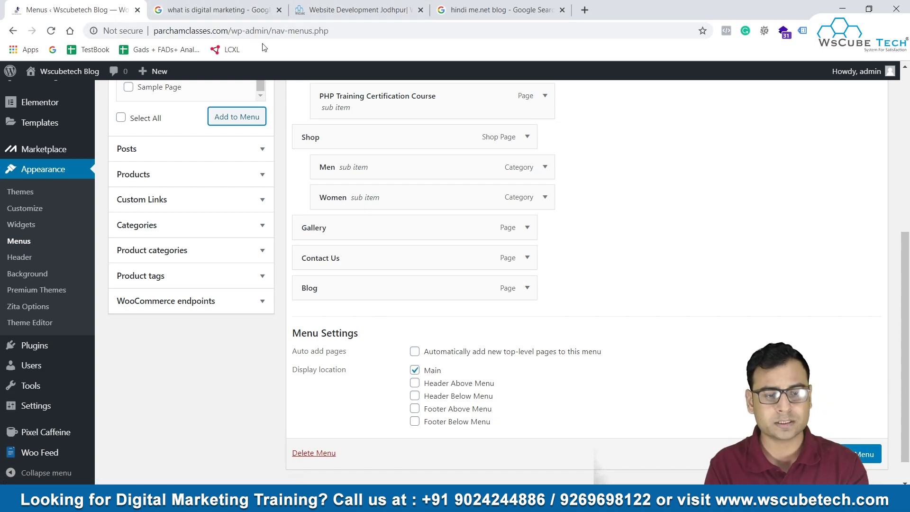
Open the live home page of parchamclasses.com in a new browser tab.
drag(227, 30, 121, 39)
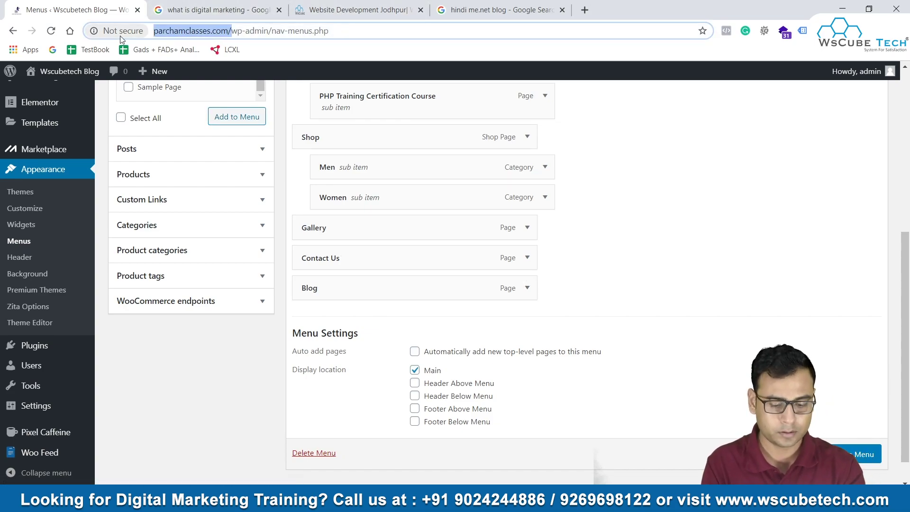
key(ctrl+c)
click(584, 9)
key(ctrl+v)
key(Return)
Compare the item order in the Top Menu structure with the header navigation on the live home page.
click(81, 9)
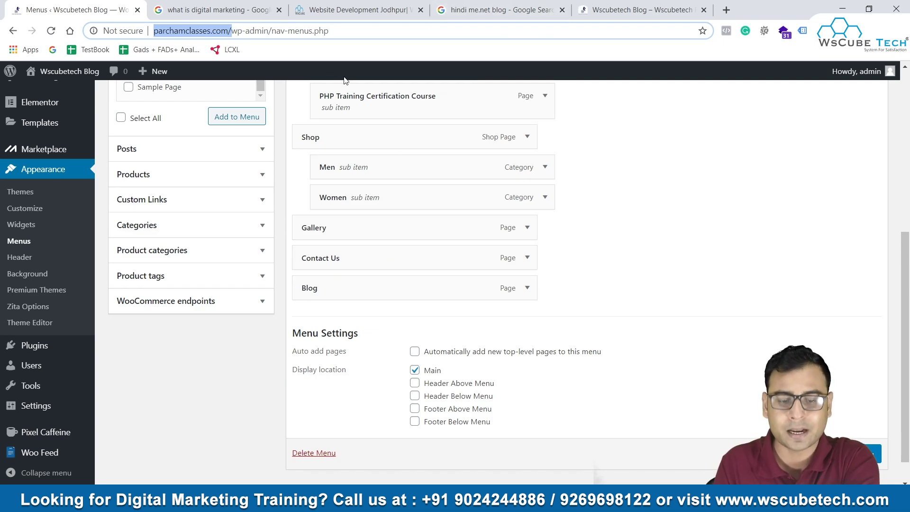
click(647, 5)
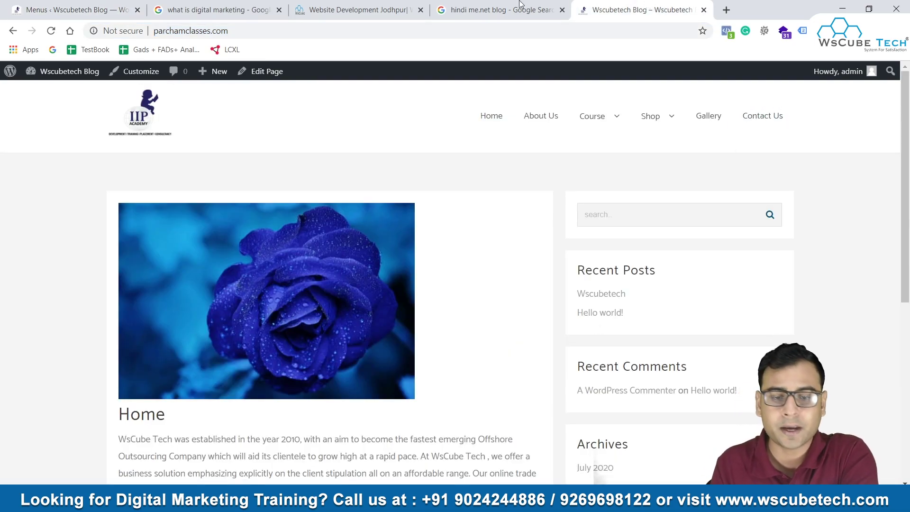
click(83, 7)
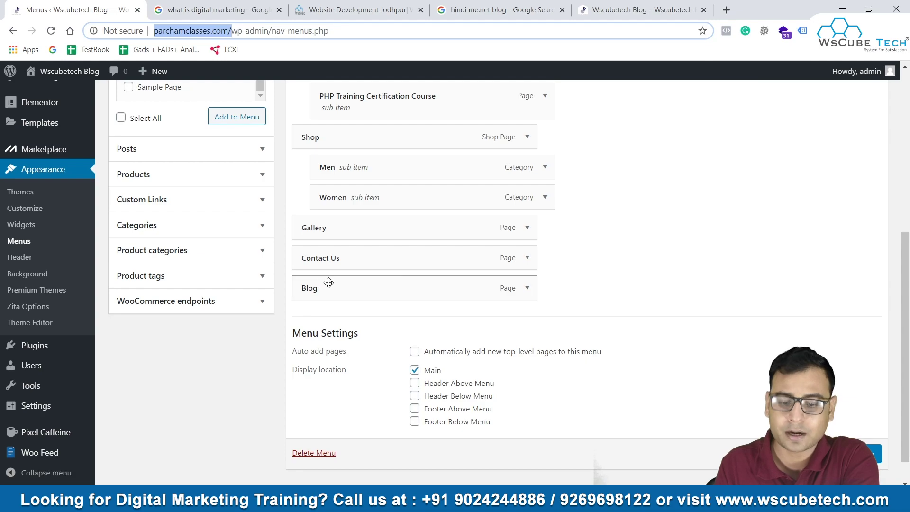
click(689, 5)
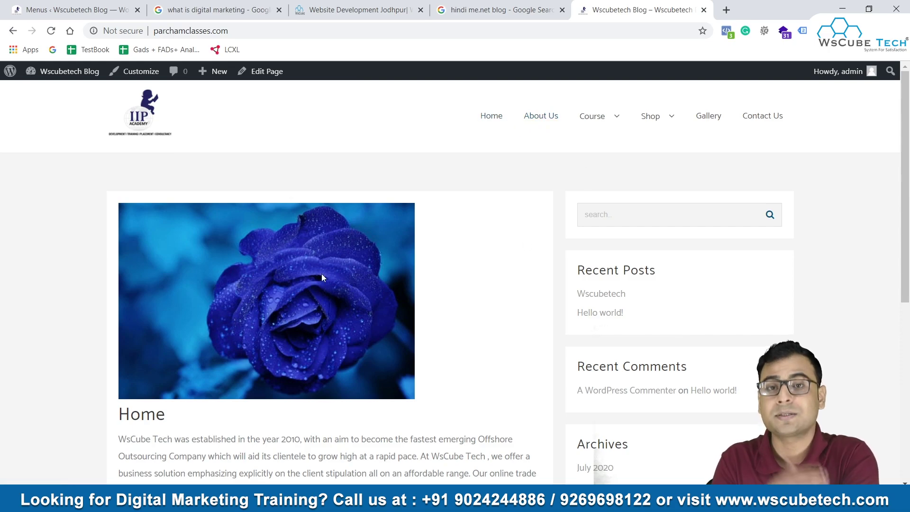
Move the Blog item in the Top Menu structure to top level, directly between Home and About Us.
click(71, 10)
drag(338, 295, 345, 141)
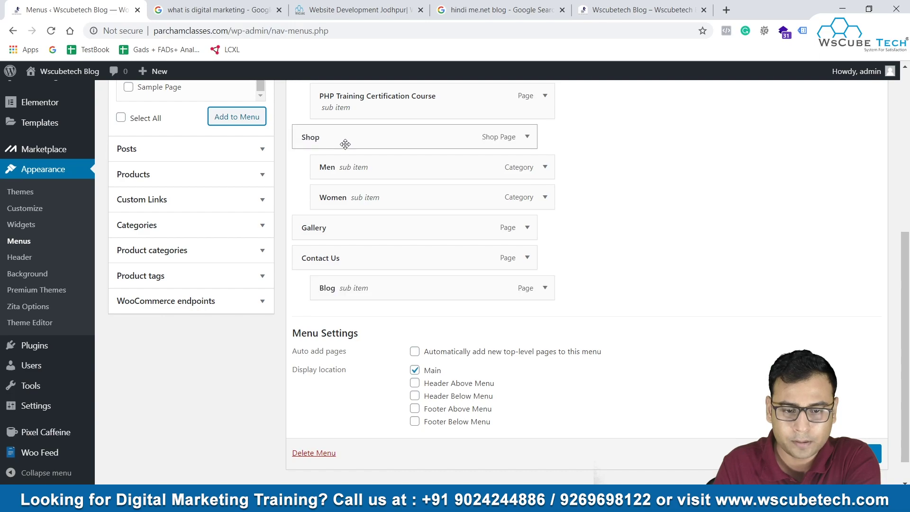
scroll(443, 258, up, 2)
drag(365, 379, 306, 128)
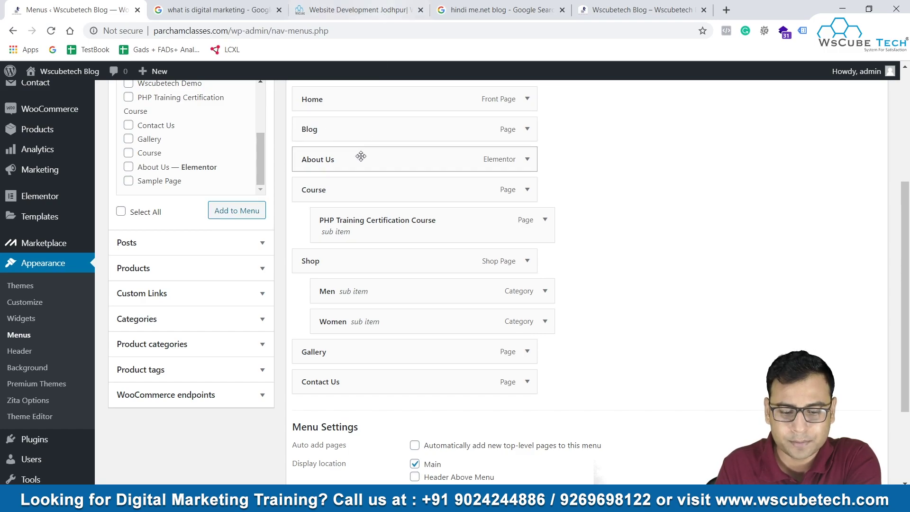
Glance through the live home page, then save the reordered Top Menu.
scroll(523, 294, down, 3)
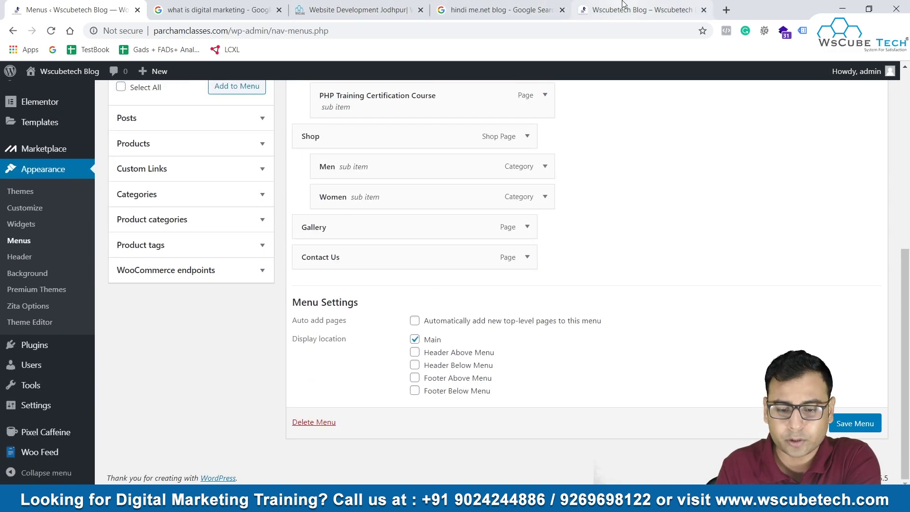
click(640, 10)
scroll(706, 240, down, 7)
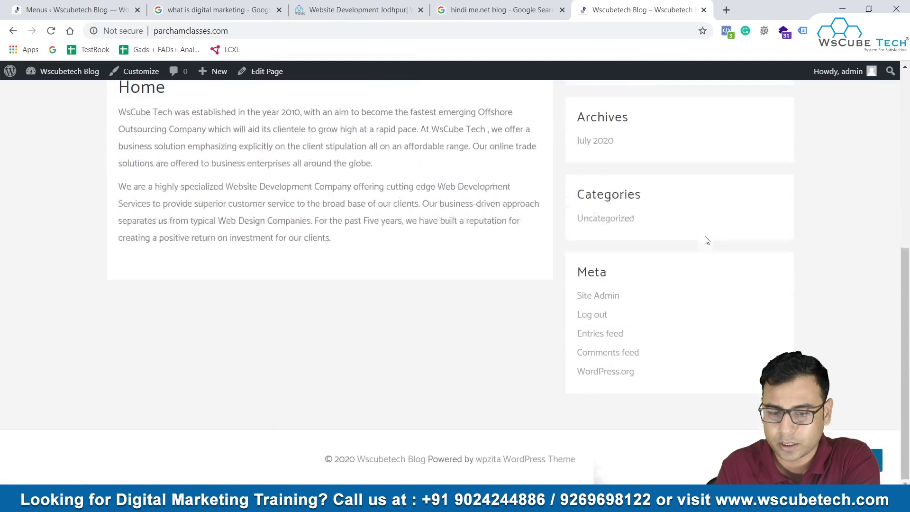
click(92, 6)
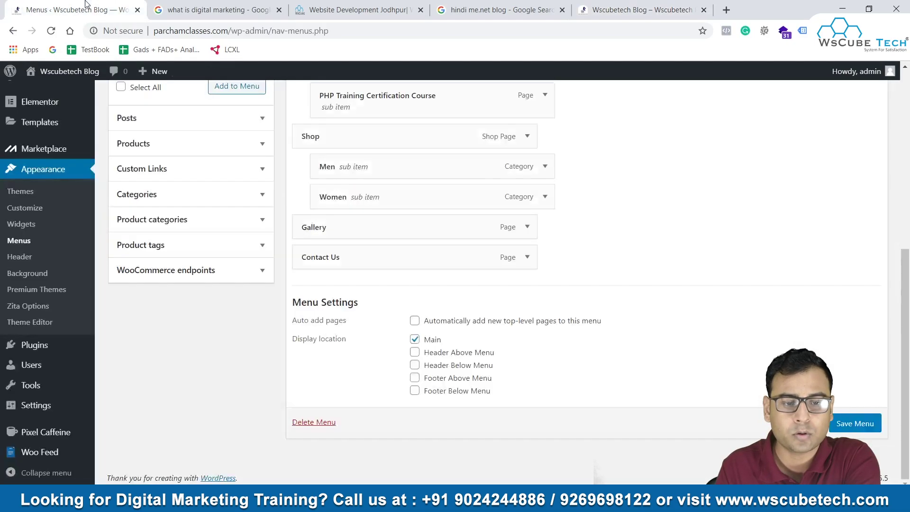
scroll(662, 310, up, 6)
scroll(662, 310, down, 6)
click(874, 426)
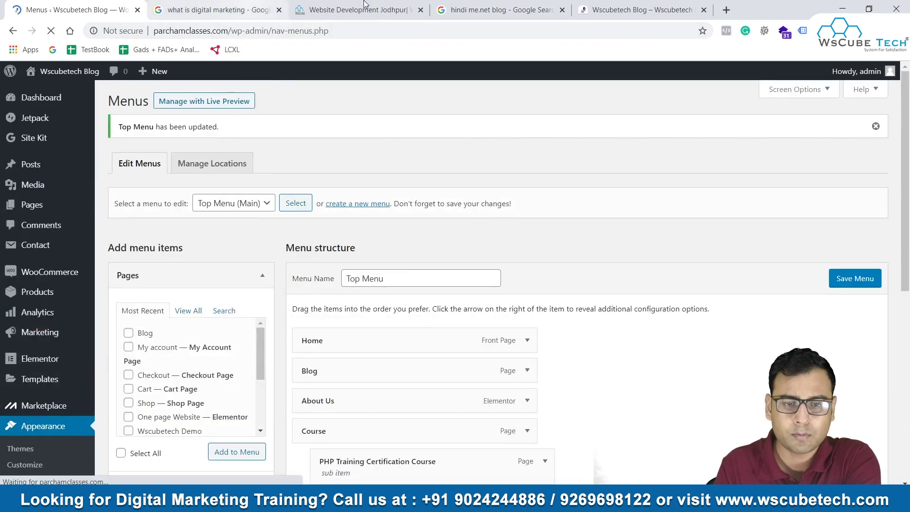
Reload the live home page of parchamclasses.com to check the header navigation for the Blog item.
click(357, 9)
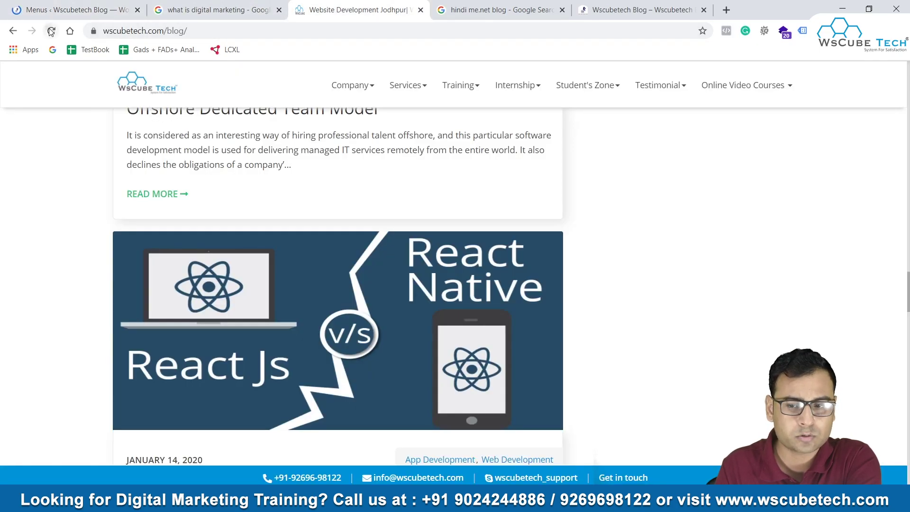
click(51, 31)
click(218, 6)
click(100, 4)
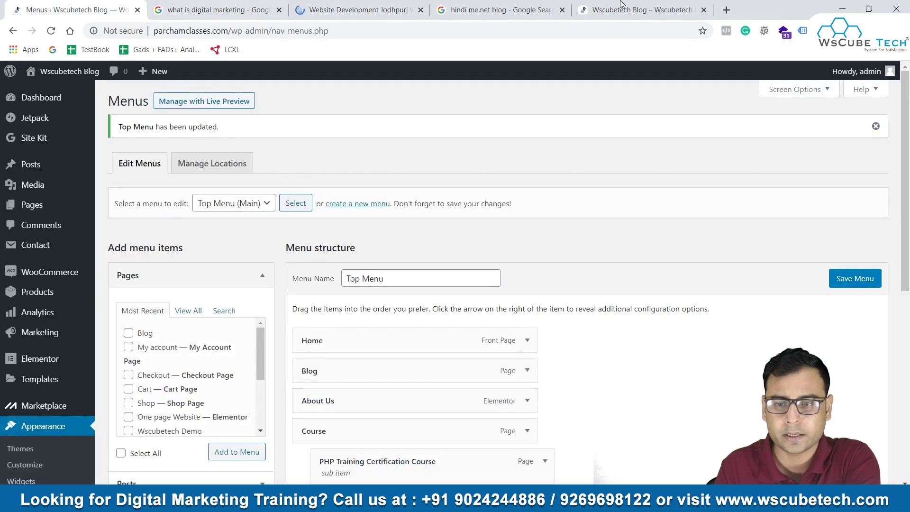
click(619, 6)
scroll(676, 199, up, 7)
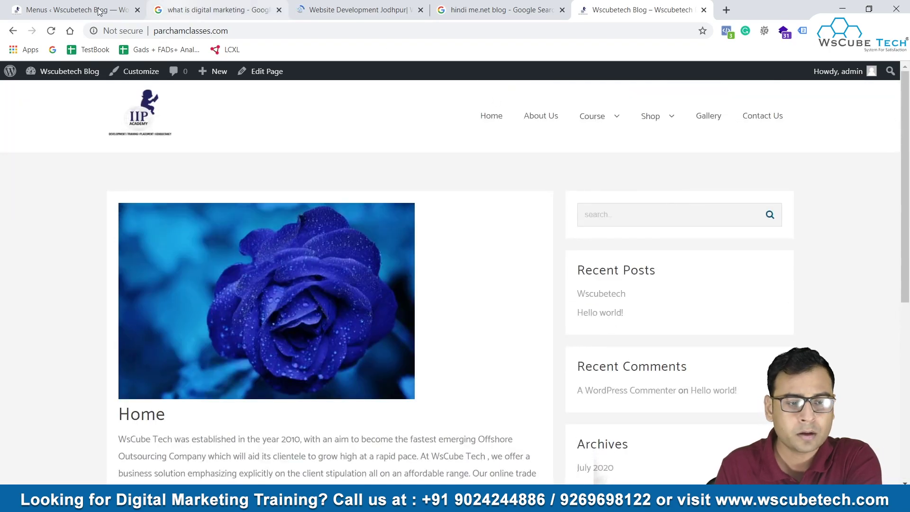
click(51, 31)
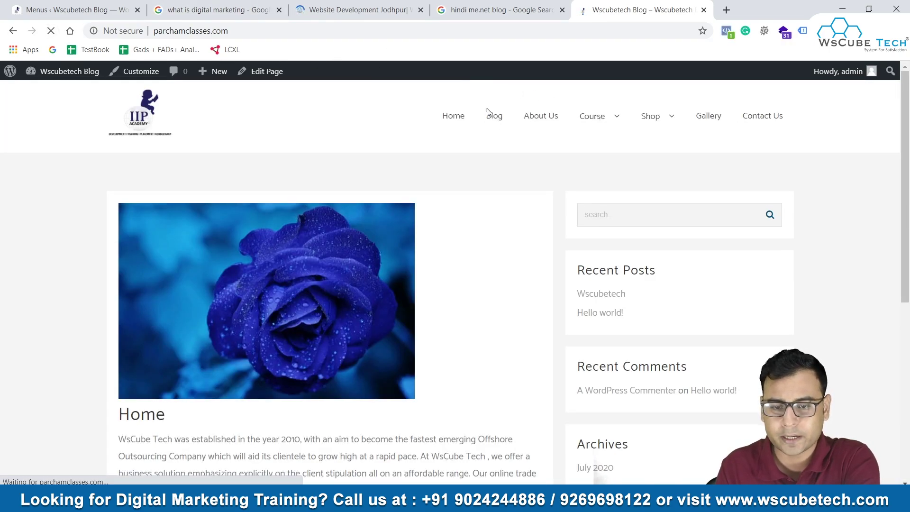
Open the Blog page from the live site's header navigation and look through its content and sidebar.
click(493, 121)
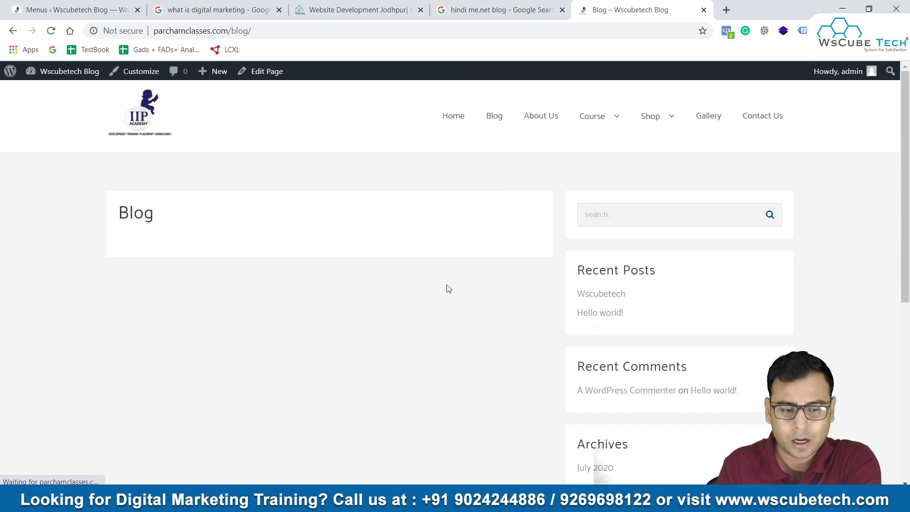
scroll(447, 288, down, 4)
scroll(390, 83, up, 4)
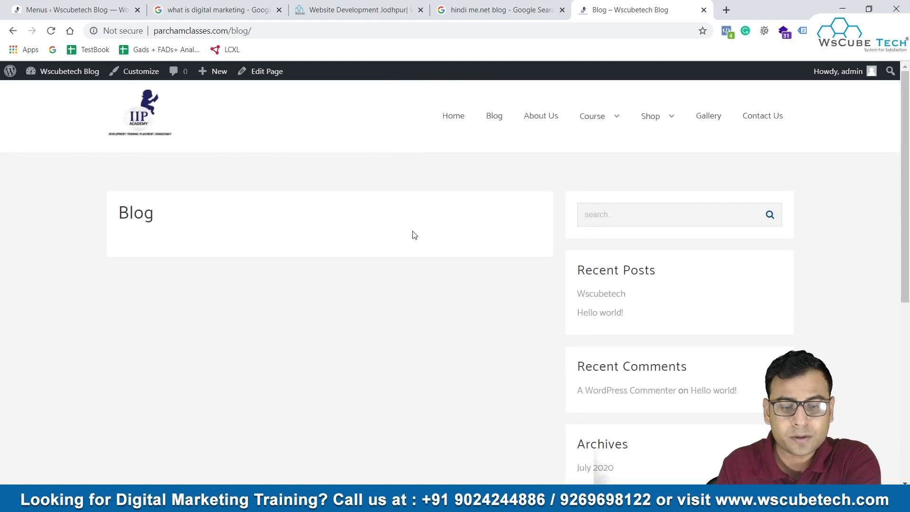
scroll(415, 236, down, 7)
scroll(414, 236, up, 7)
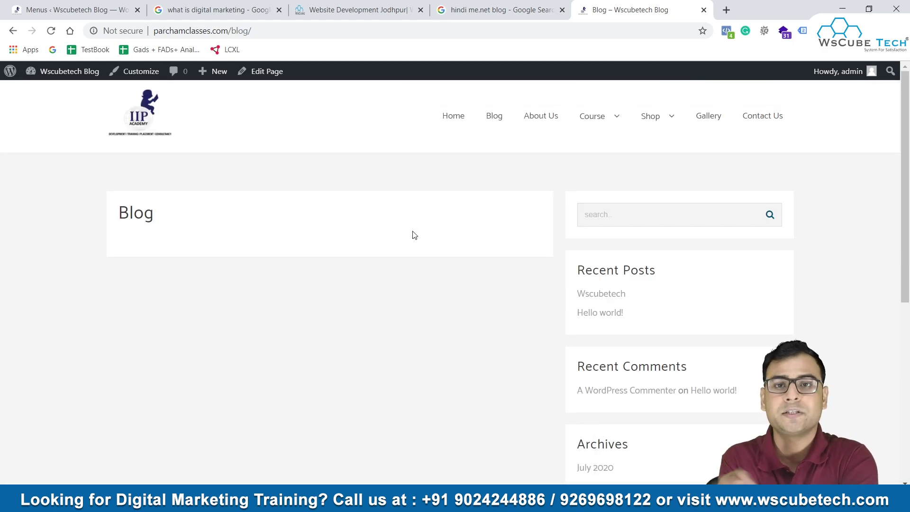
Open the list of all posts in a new browser tab from the WordPress admin.
click(61, 9)
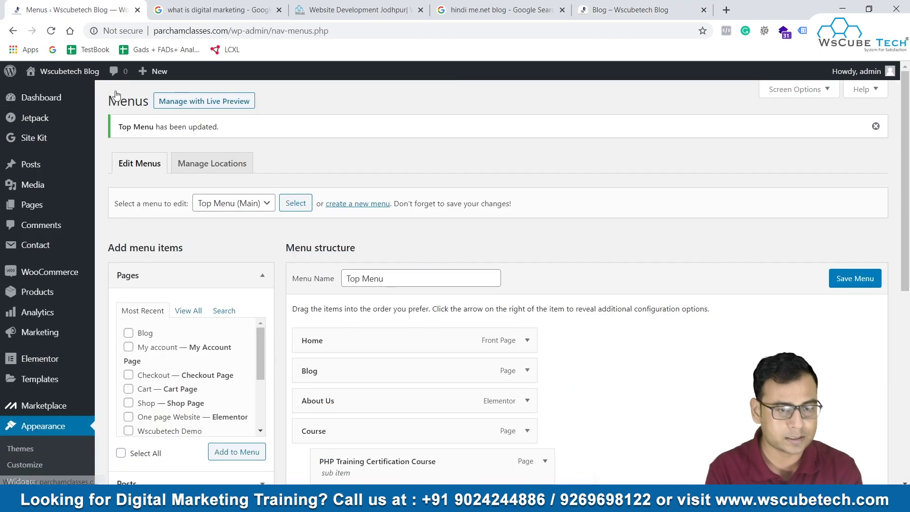
middle_click(27, 168)
scroll(120, 69, down, 1)
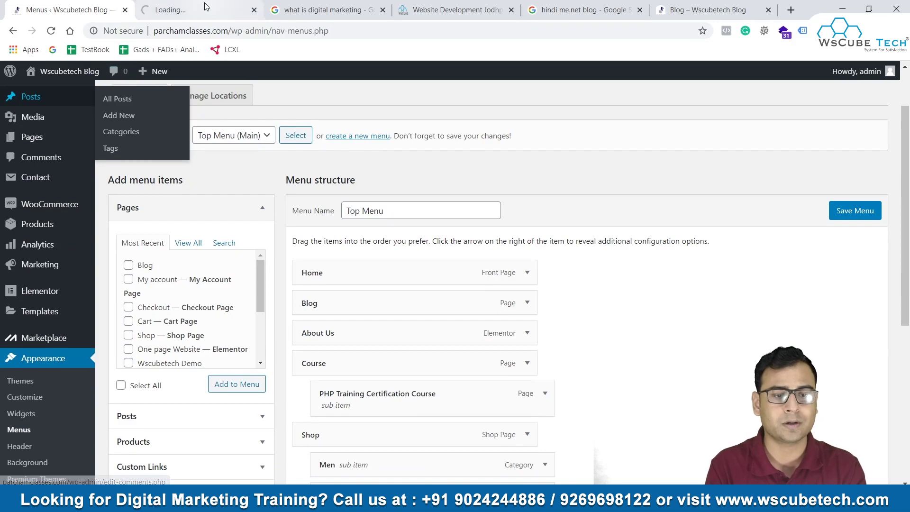
click(204, 6)
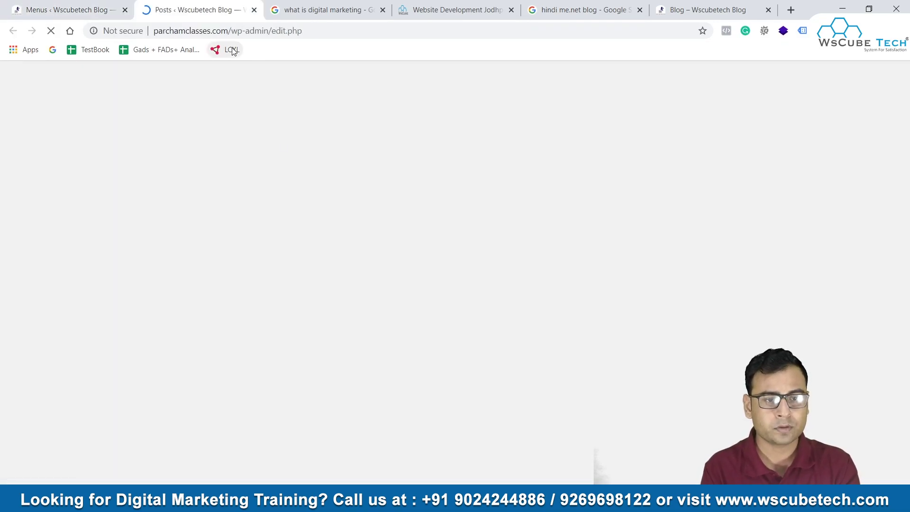
Move both existing posts, Wscubetech and Hello world!, to the trash with a bulk action.
click(119, 225)
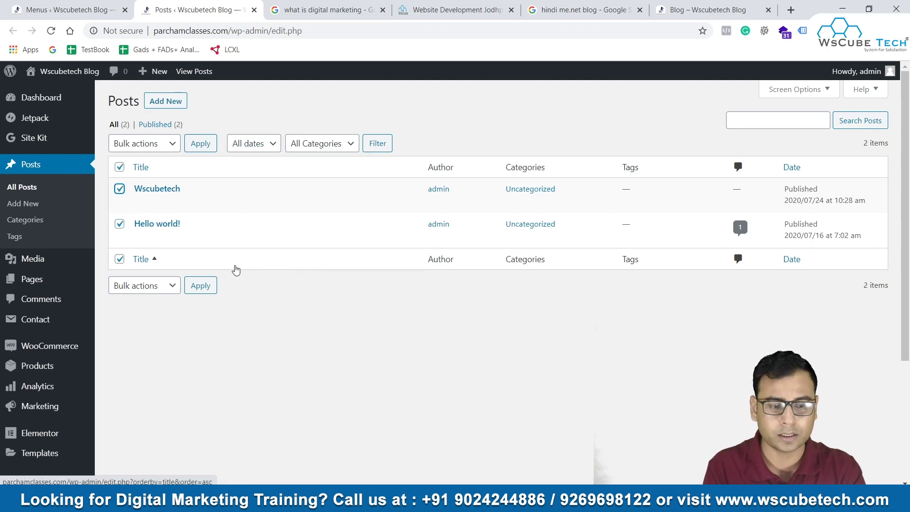
click(145, 285)
click(163, 323)
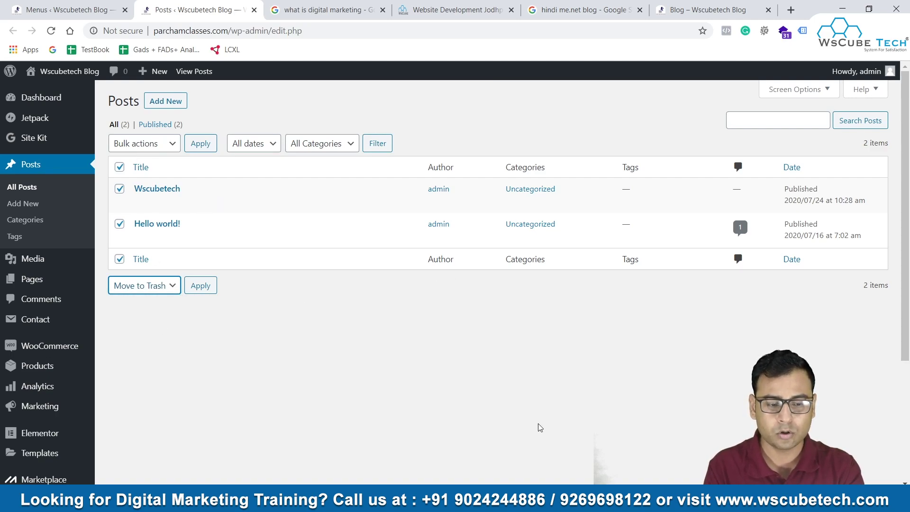
click(216, 290)
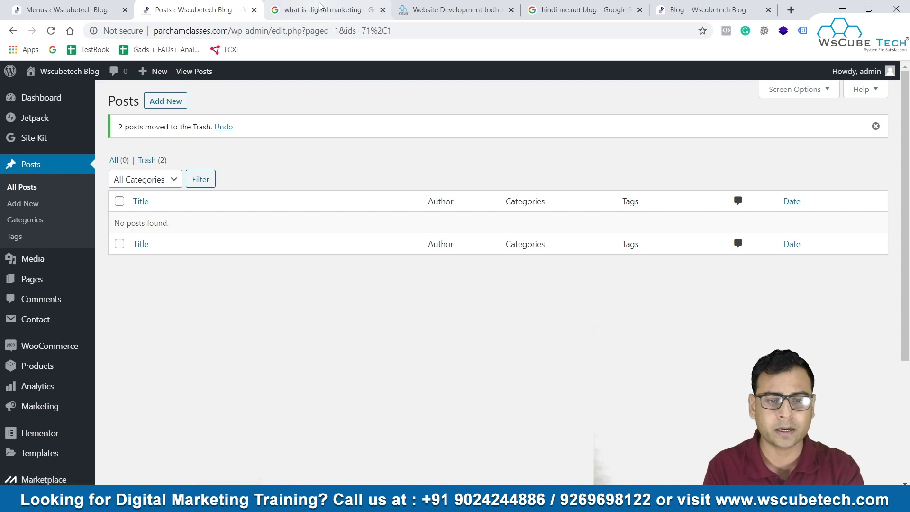
Glance at the live Blog page and start a new post from the empty Posts list.
click(465, 5)
click(709, 4)
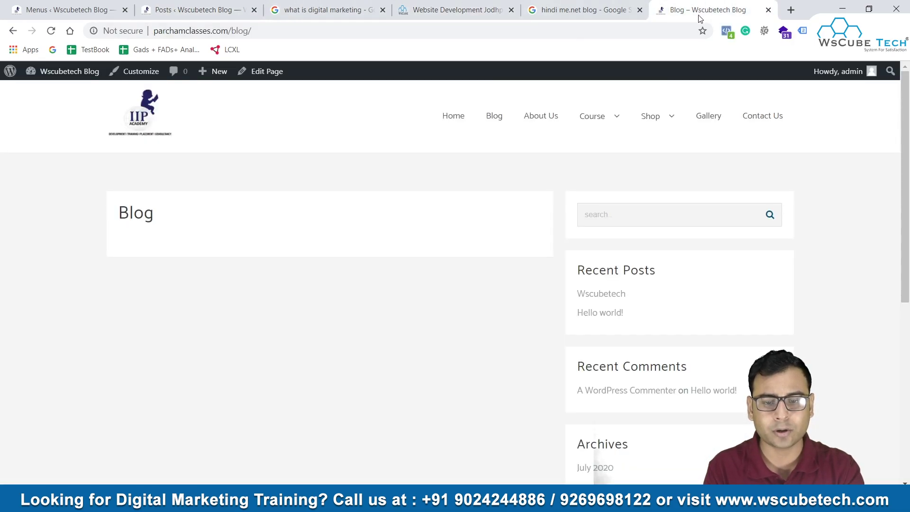
click(188, 4)
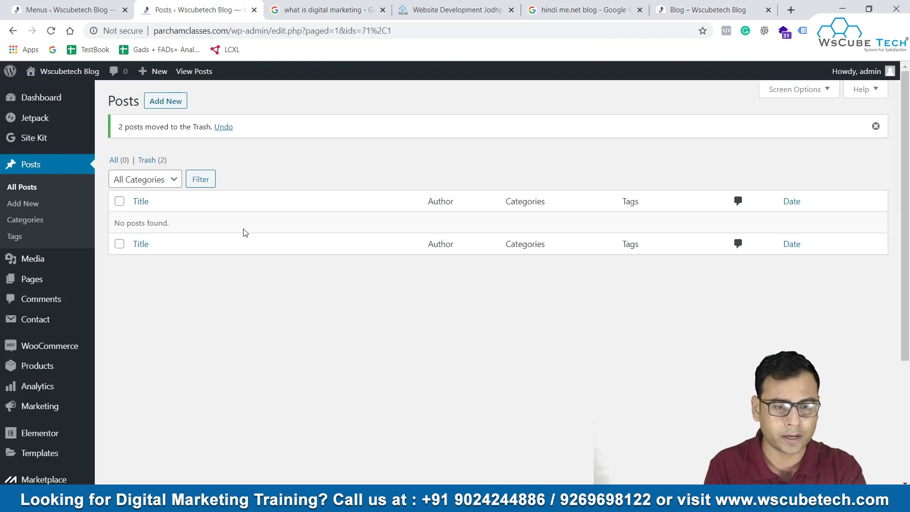
right_click(175, 101)
click(372, 95)
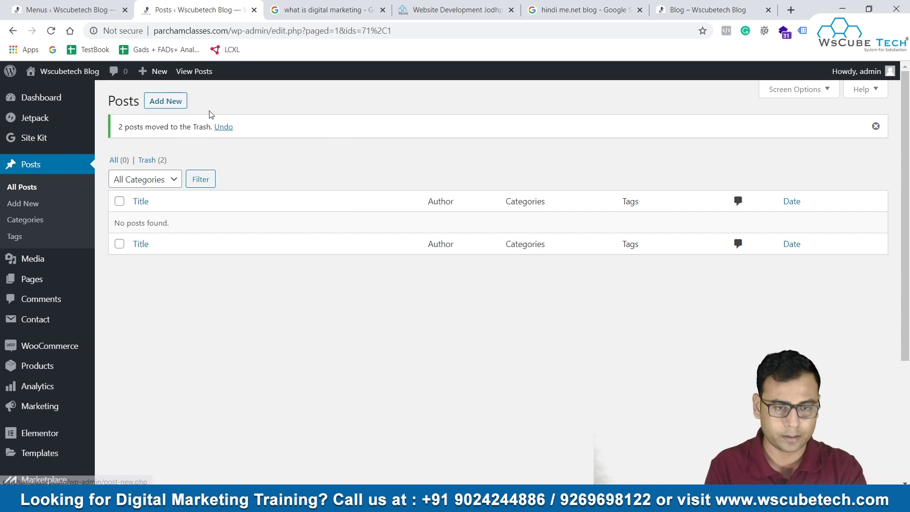
click(171, 106)
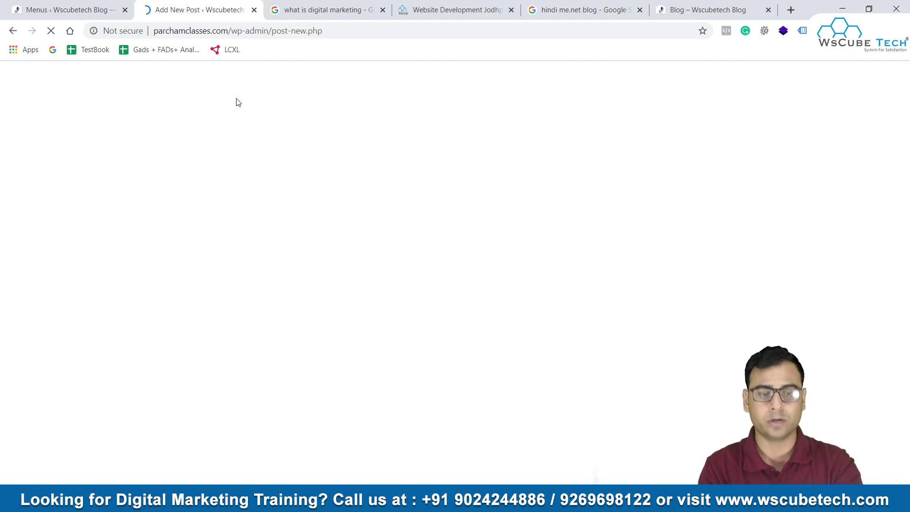
click(454, 4)
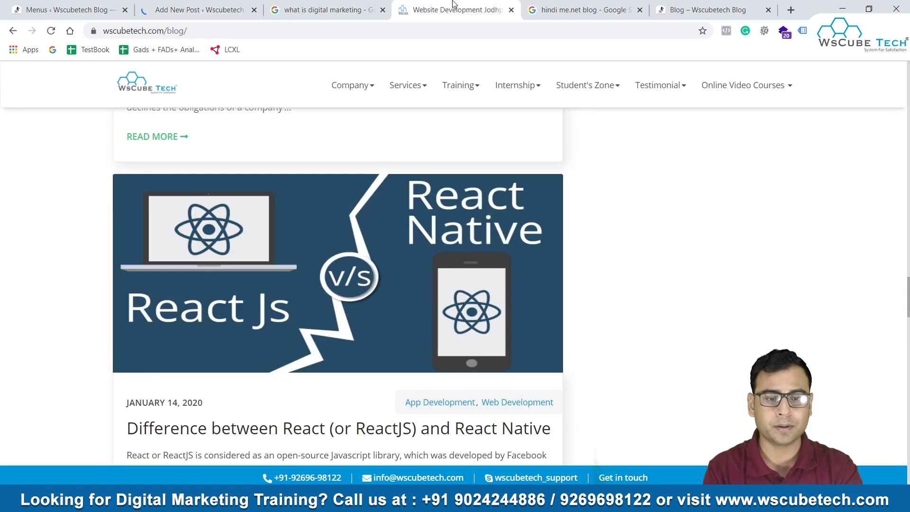
click(327, 4)
click(189, 7)
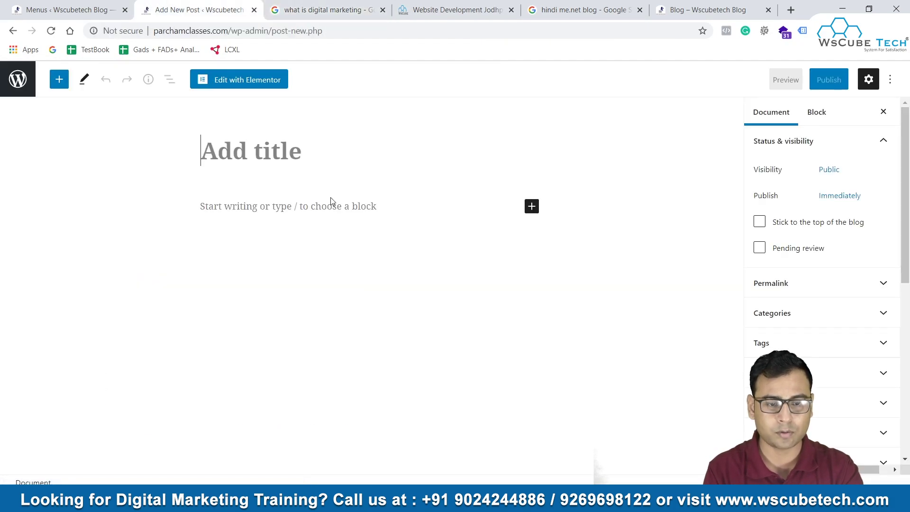
text(W)
key(BackSpace)
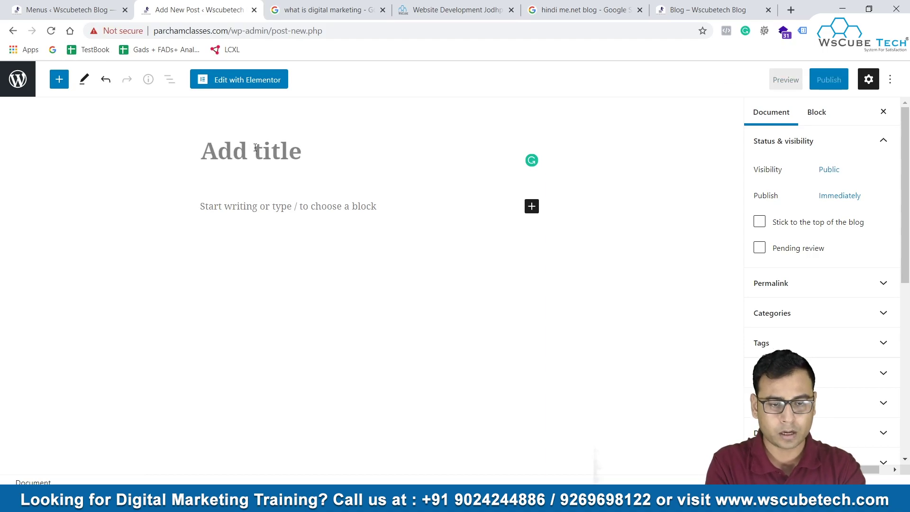
text(wHAT IS)
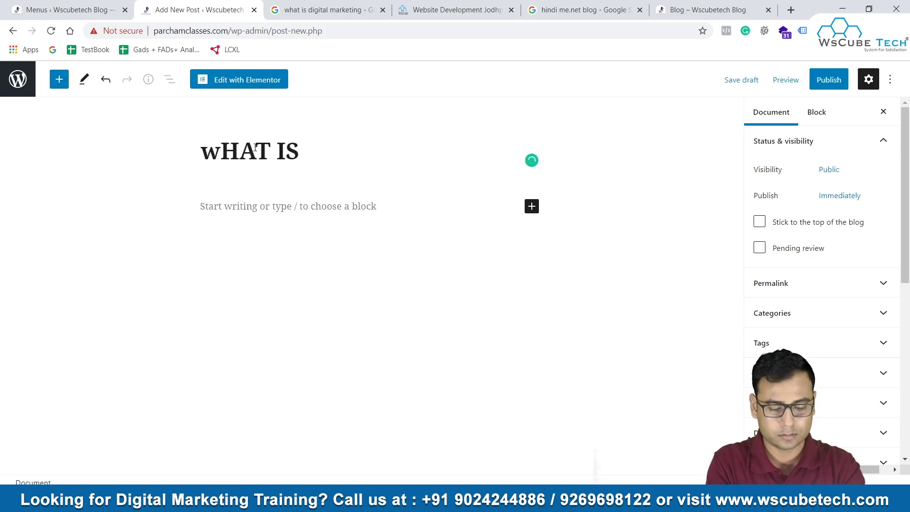
key(BackSpace)
key(BackSpace)
key(BackSpace)
key(BackSpace)
key(BackSpace)
key(BackSpace)
key(BackSpace)
key(BackSpace)
Title the new post "What is Digital Marketing ?".
text(What is )
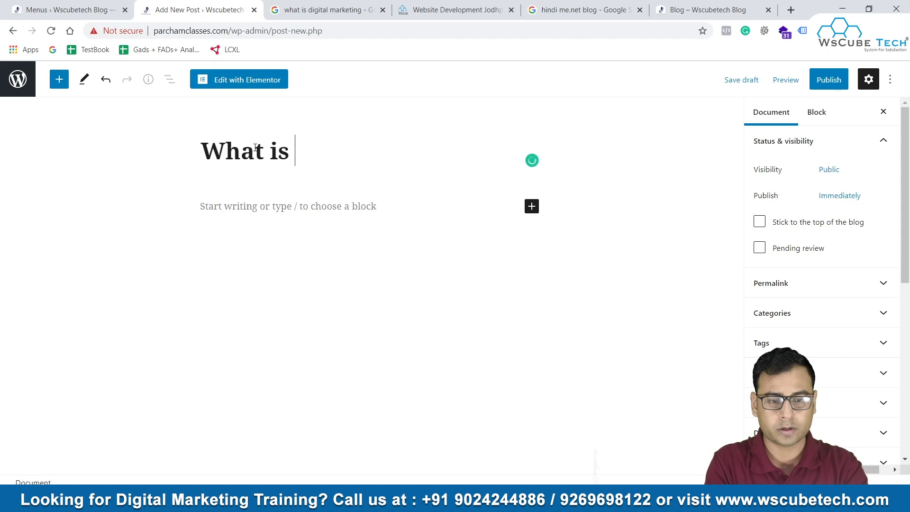
text(Digital Marketing)
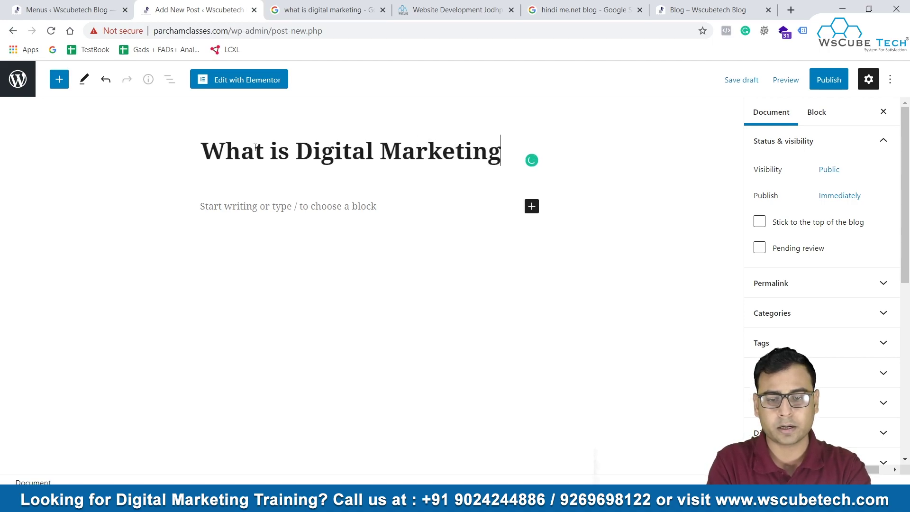
text( ?\)
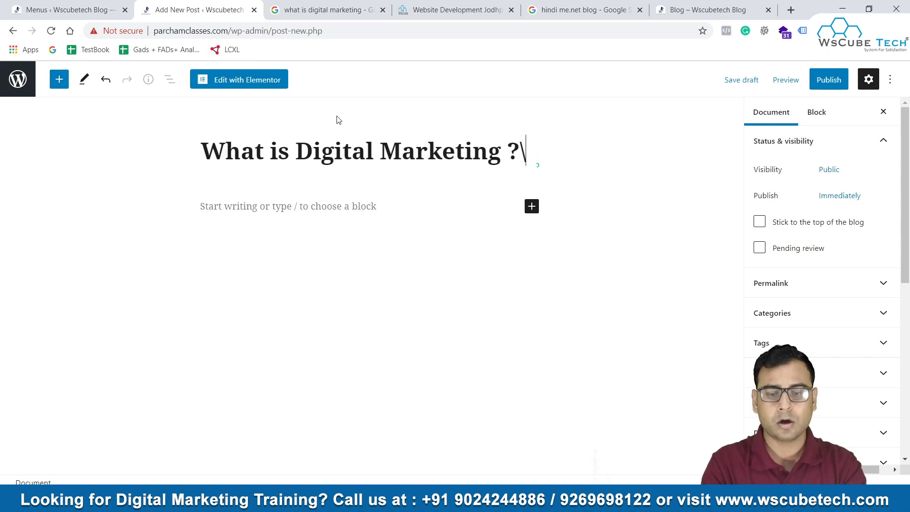
key(BackSpace)
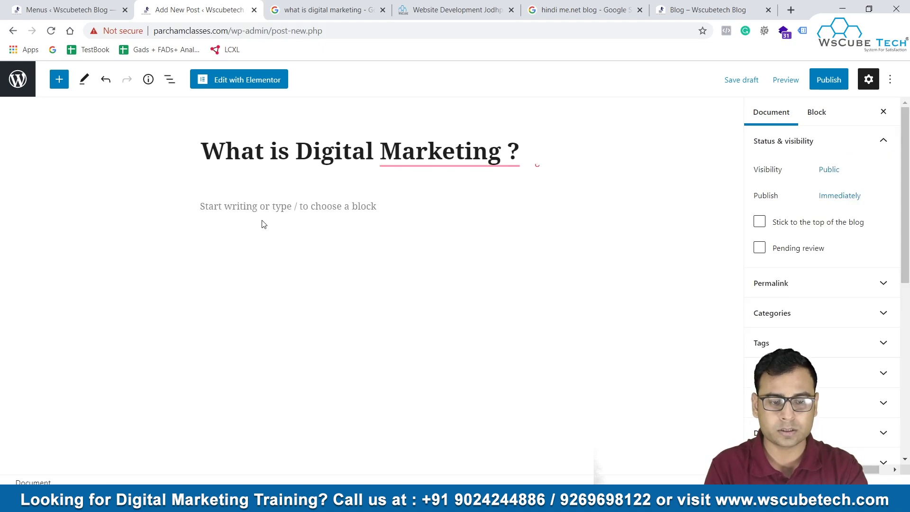
Open the Laravel Training page on the WsCube Tech site and copy its text from the "Therefore" paragraph through Session 4.
click(238, 199)
click(376, 9)
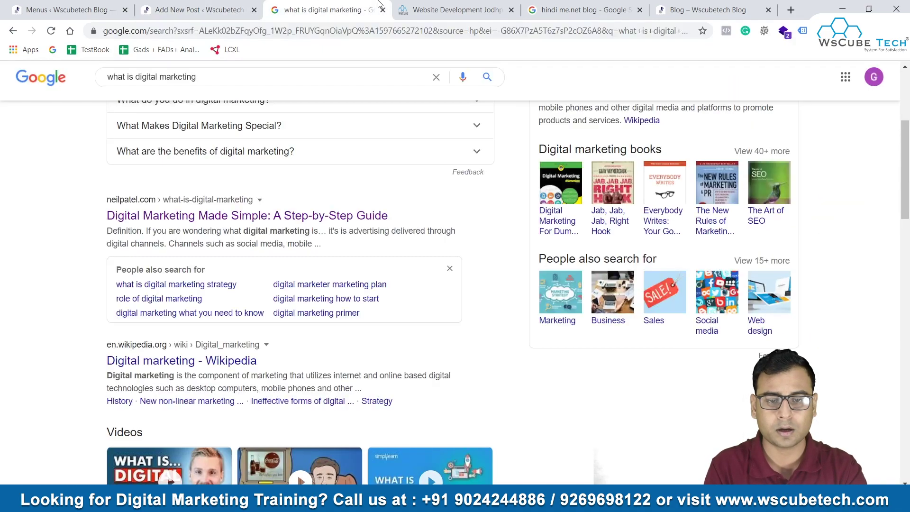
click(462, 8)
mouse_move(460, 86)
click(398, 209)
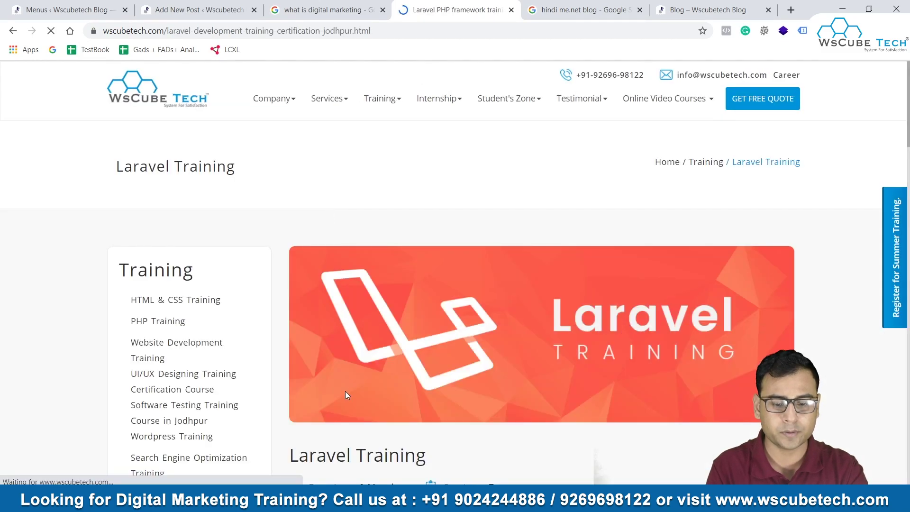
scroll(345, 391, down, 10)
drag(294, 128, 637, 438)
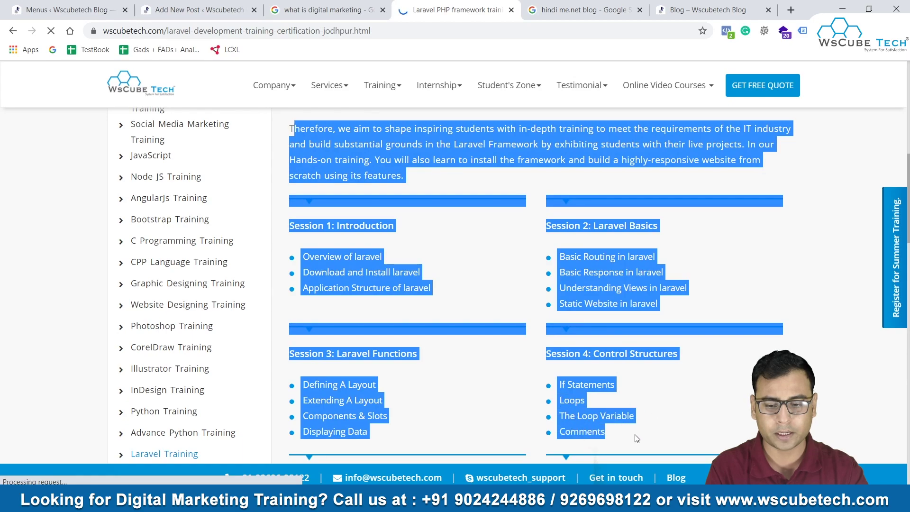
Paste the copied Laravel training text into the body of the "What is Digital Marketing ?" post.
click(199, 9)
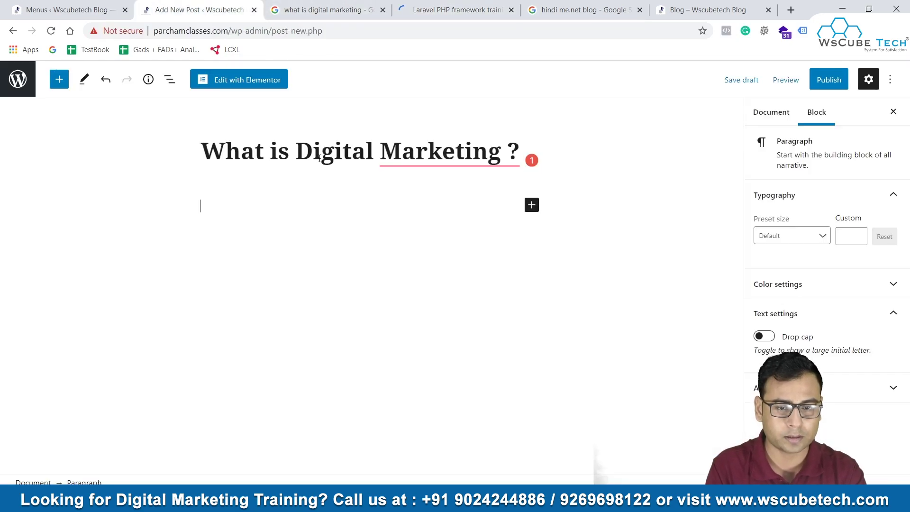
key(ctrl+v)
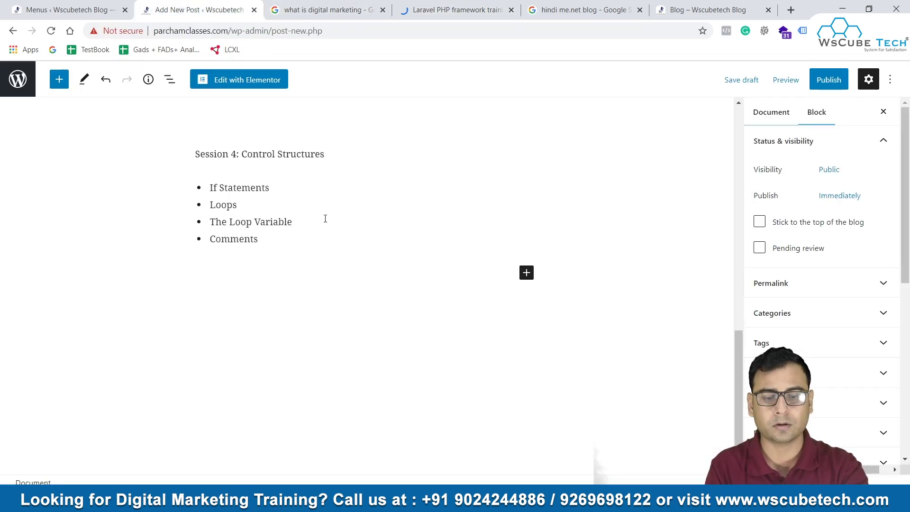
scroll(323, 218, up, 8)
scroll(316, 219, up, 5)
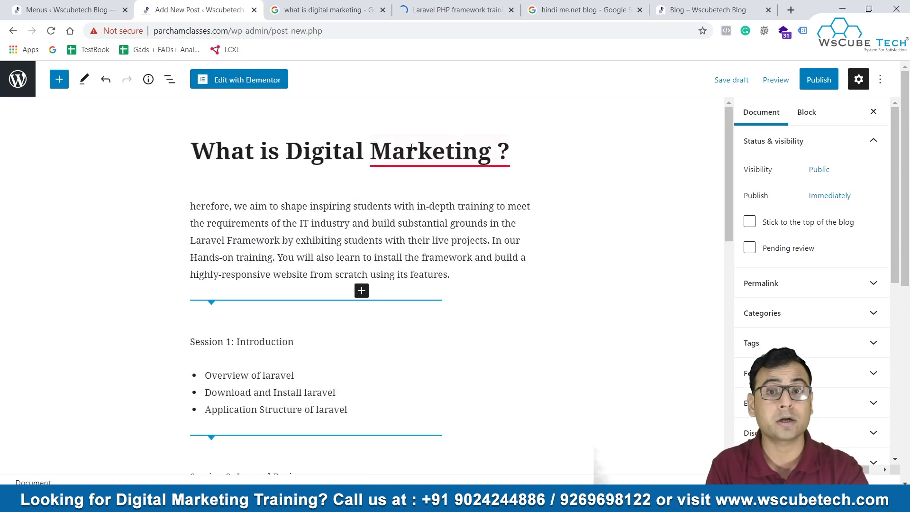
Publish the "What is Digital Marketing ?" post and confirm the publication.
right_click(822, 79)
click(609, 106)
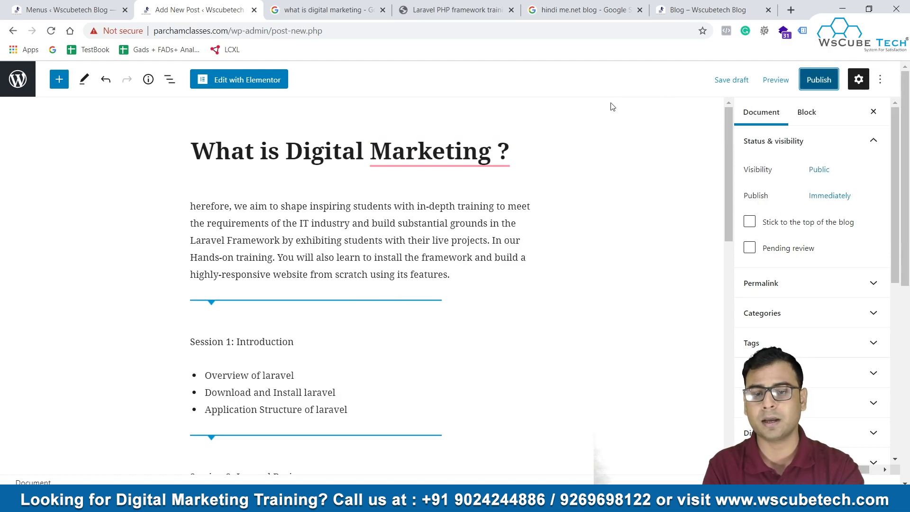
click(805, 79)
click(800, 82)
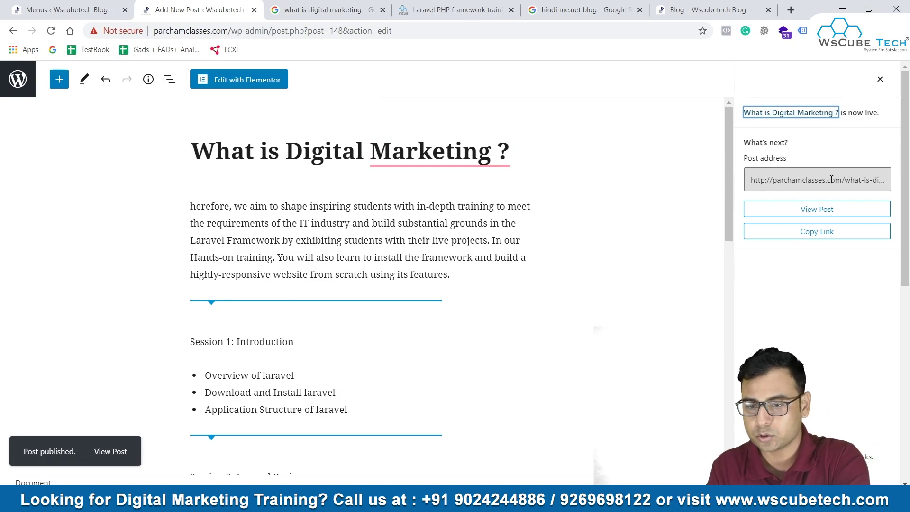
Reload the live Blog page and check whether the new post is listed, comparing with the post editor.
click(697, 4)
click(50, 30)
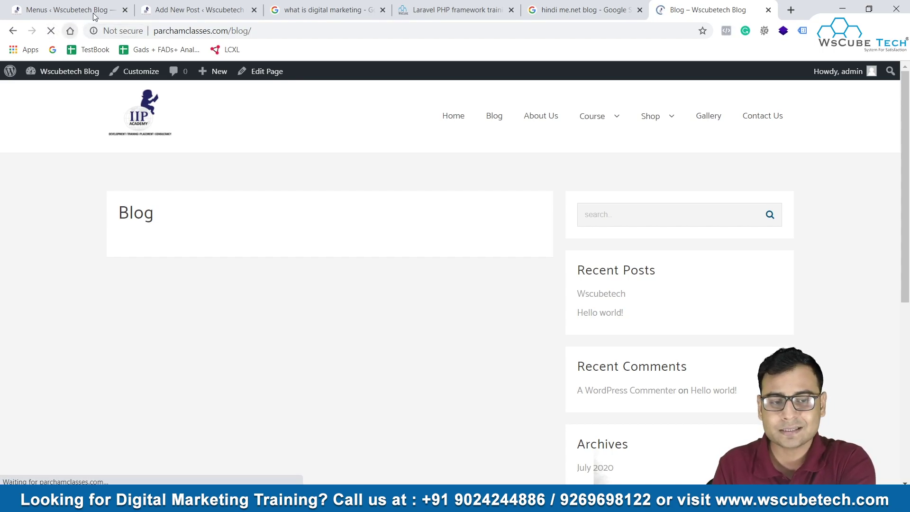
click(184, 8)
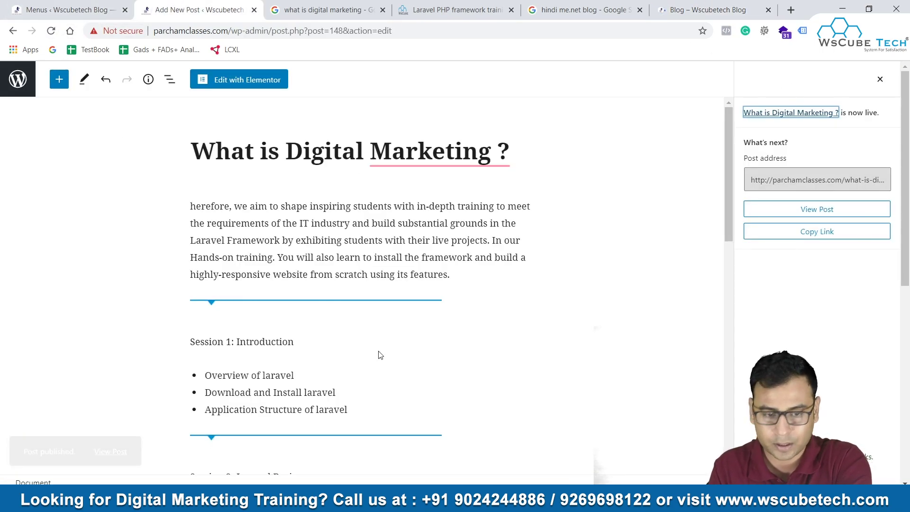
click(713, 6)
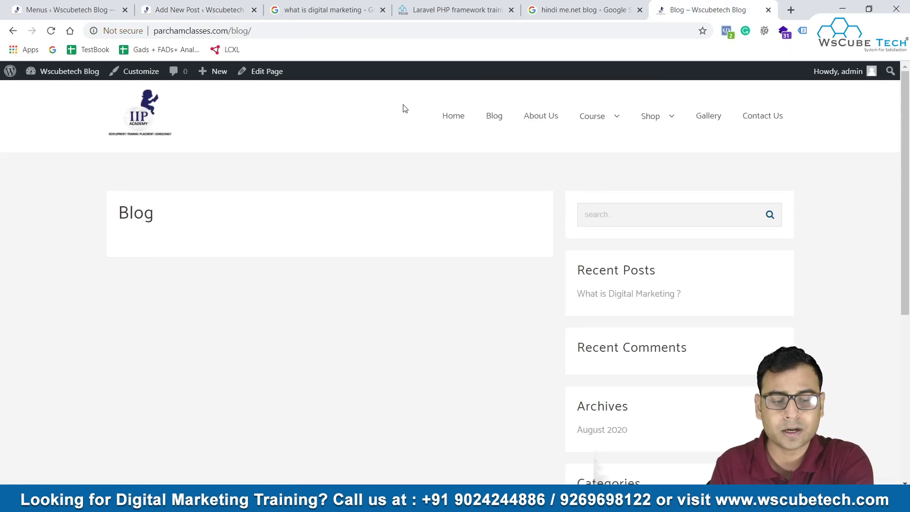
scroll(340, 300, down, 5)
scroll(338, 302, up, 5)
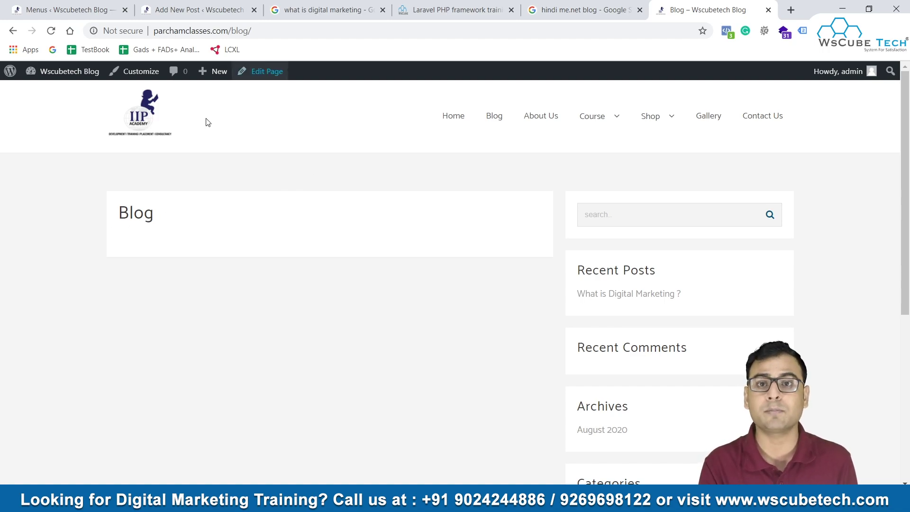
click(187, 7)
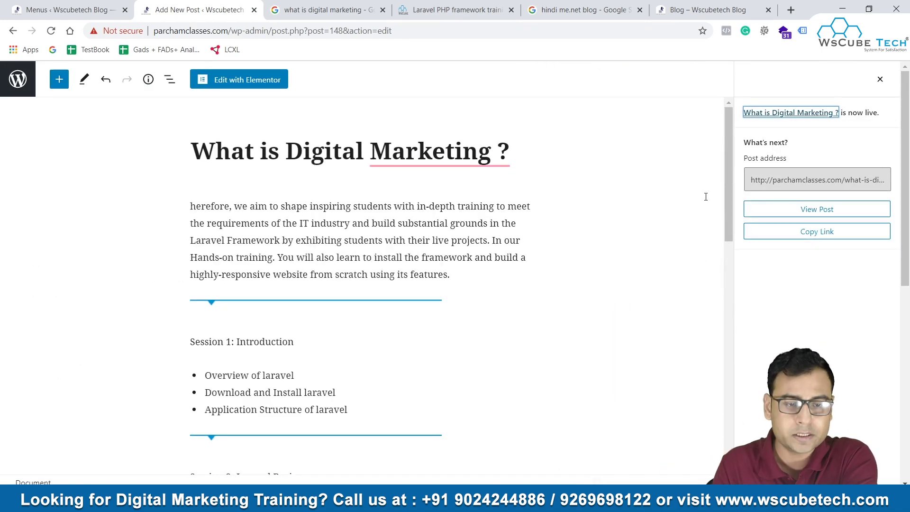
Open the theme customizer from the WordPress admin and go to Homepage Settings under WordPress Default.
click(57, 5)
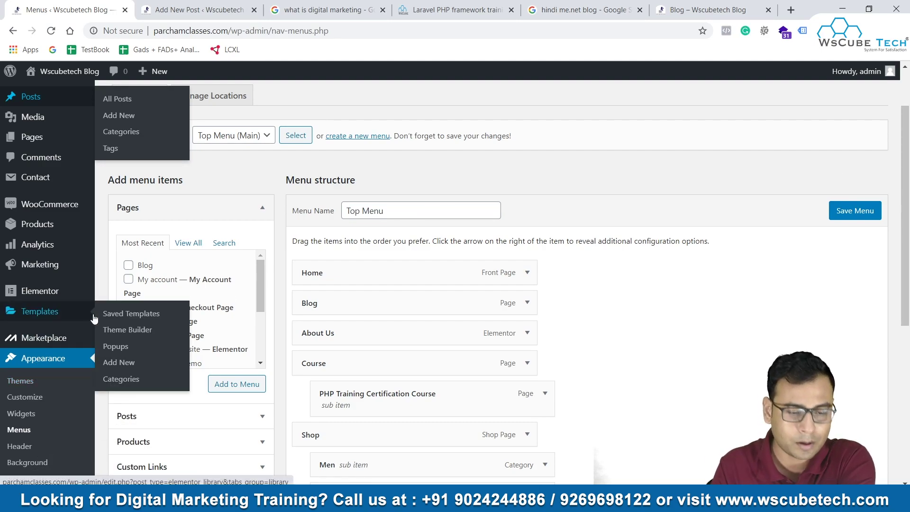
scroll(52, 370, down, 3)
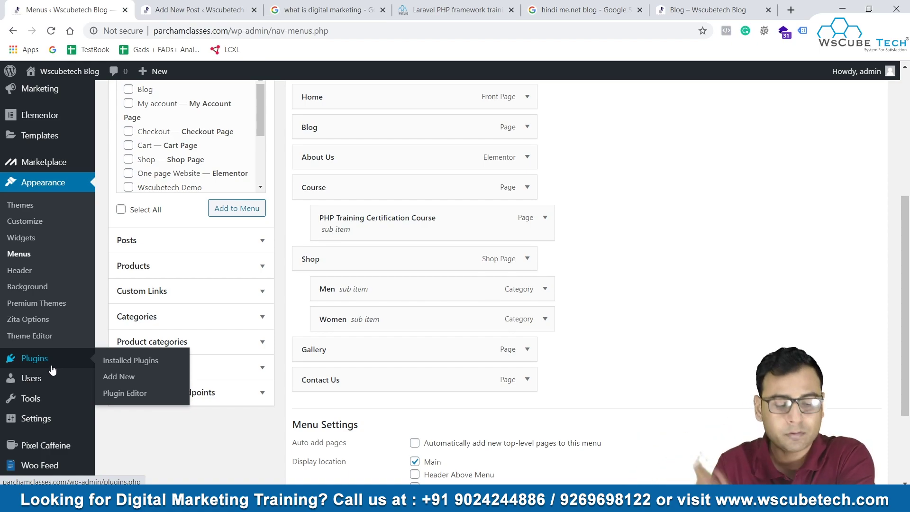
mouse_move(44, 174)
click(22, 227)
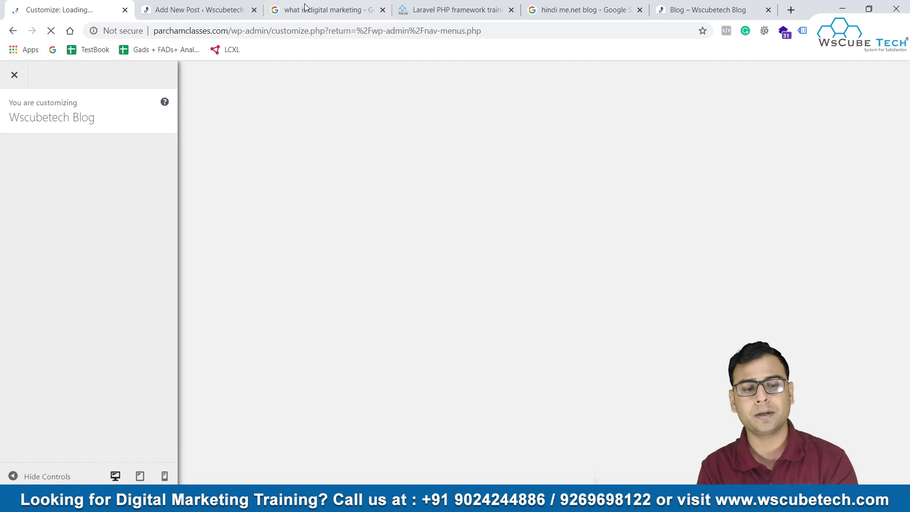
click(670, 9)
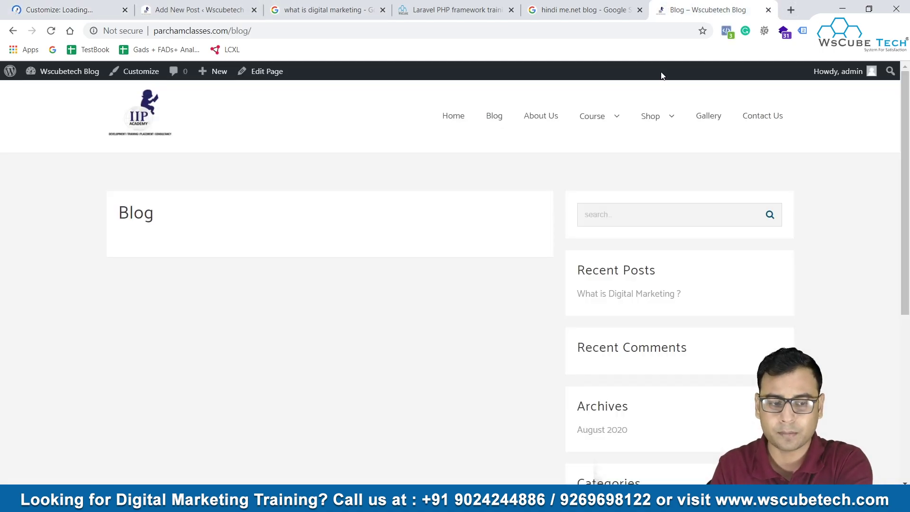
click(189, 8)
click(10, 5)
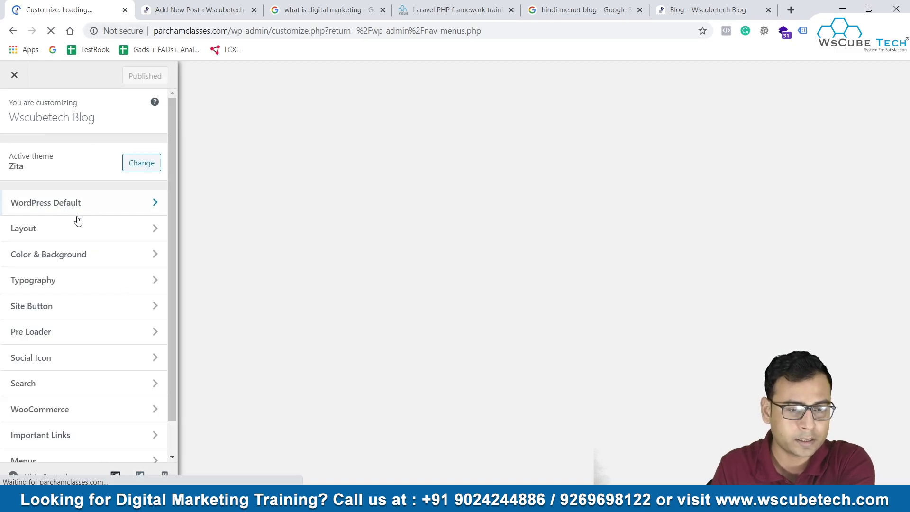
click(43, 205)
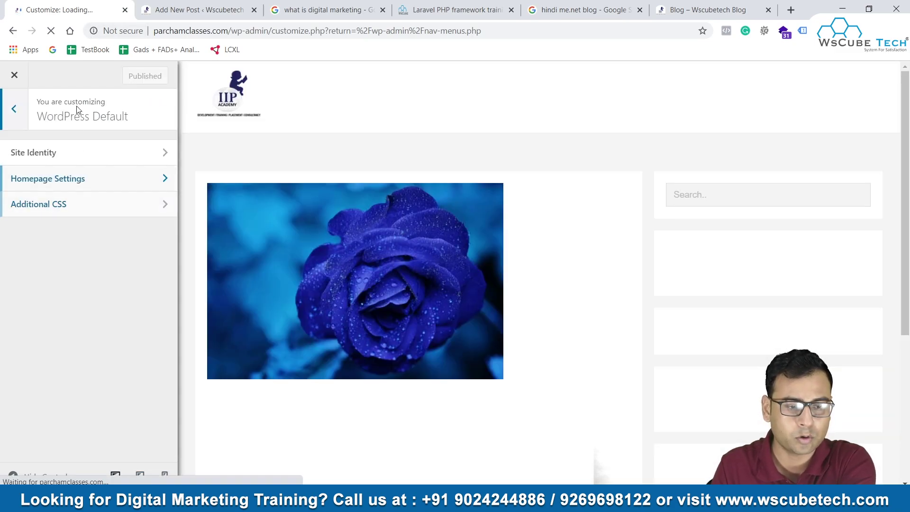
click(84, 186)
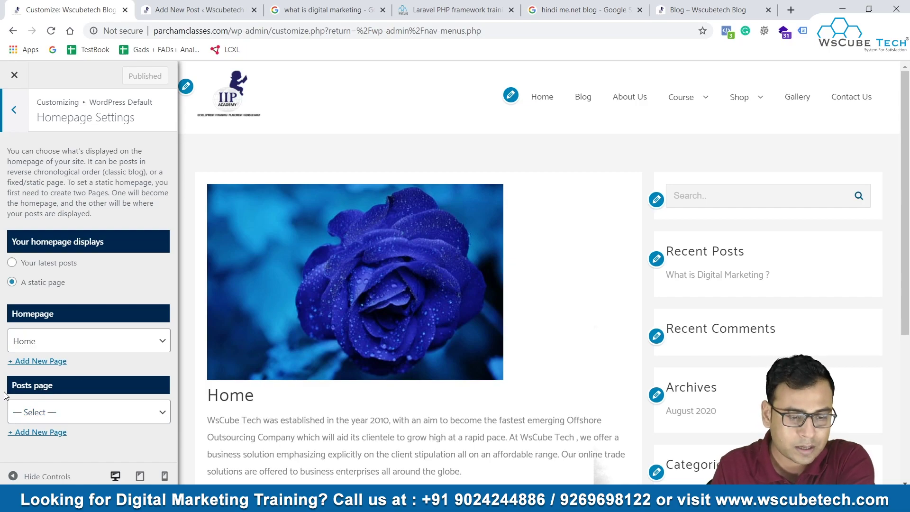
Set the Posts page to Blog in Homepage Settings and publish the change.
click(36, 412)
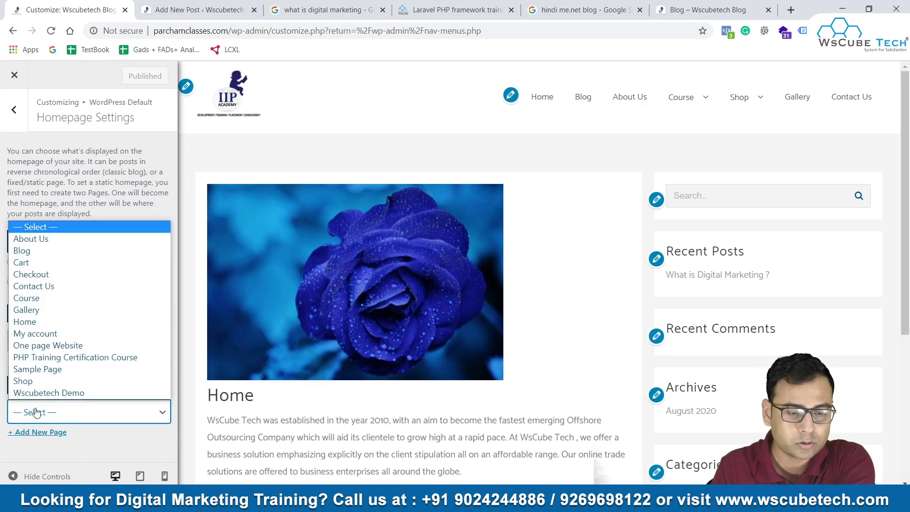
click(50, 250)
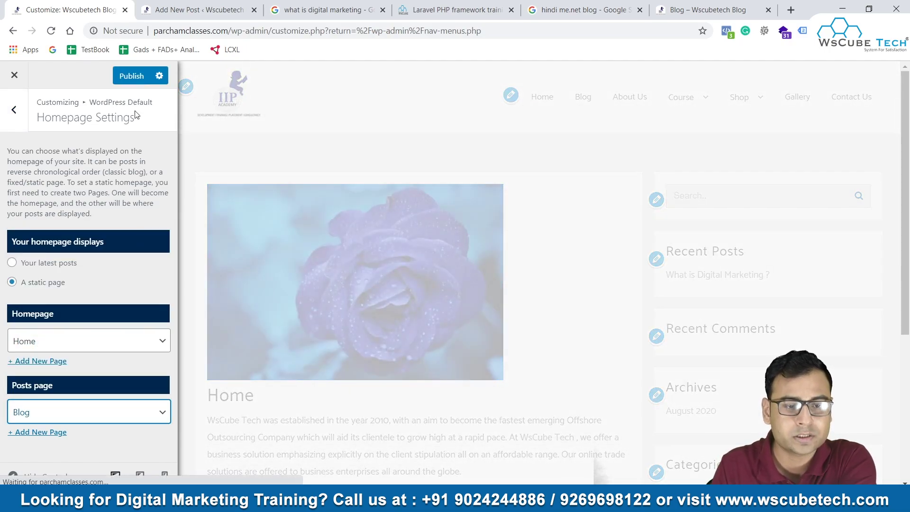
click(129, 81)
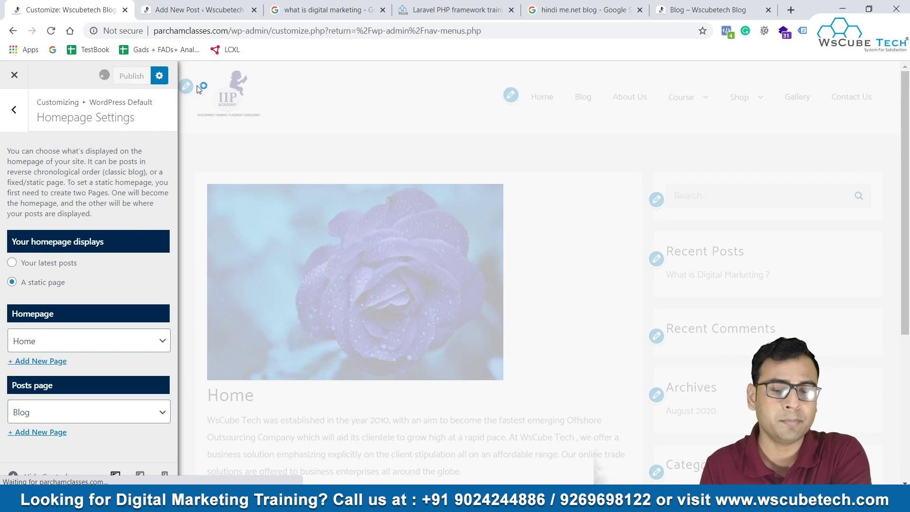
Reload the live Blog page and look over its post listing.
click(684, 10)
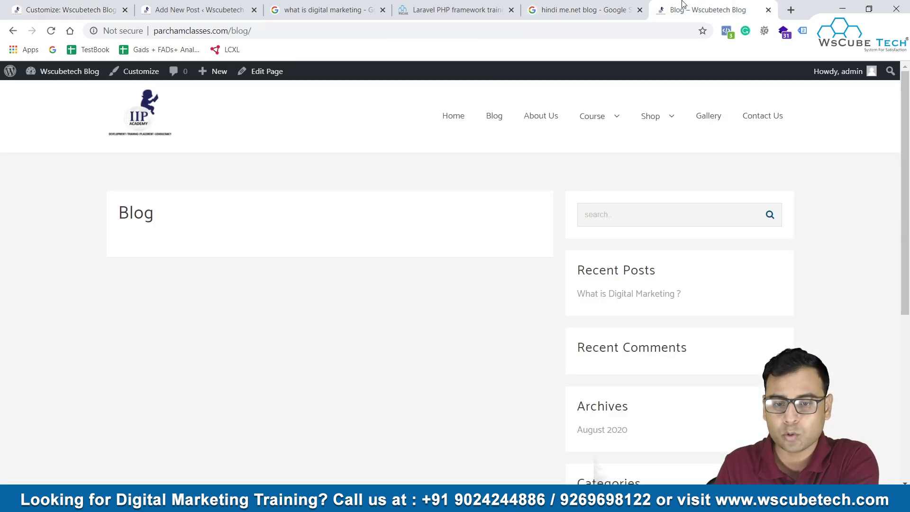
click(51, 30)
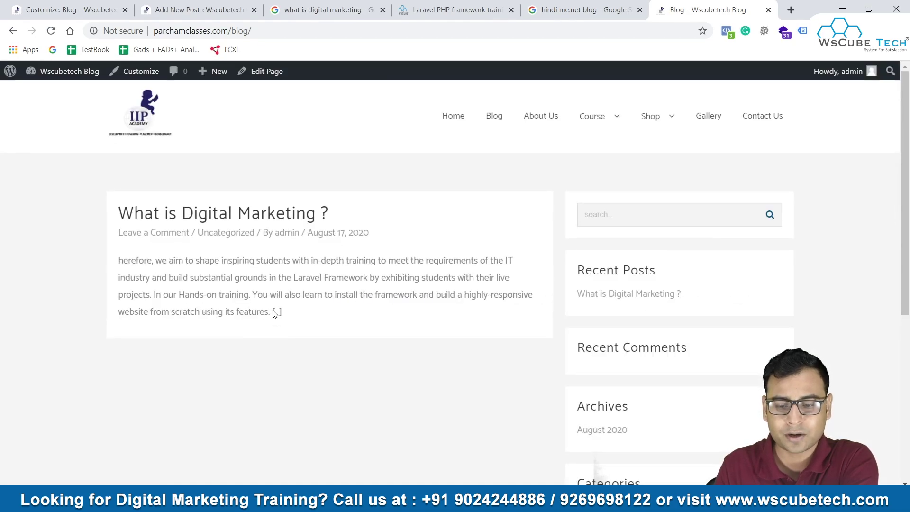
scroll(259, 269, down, 4)
scroll(278, 305, up, 3)
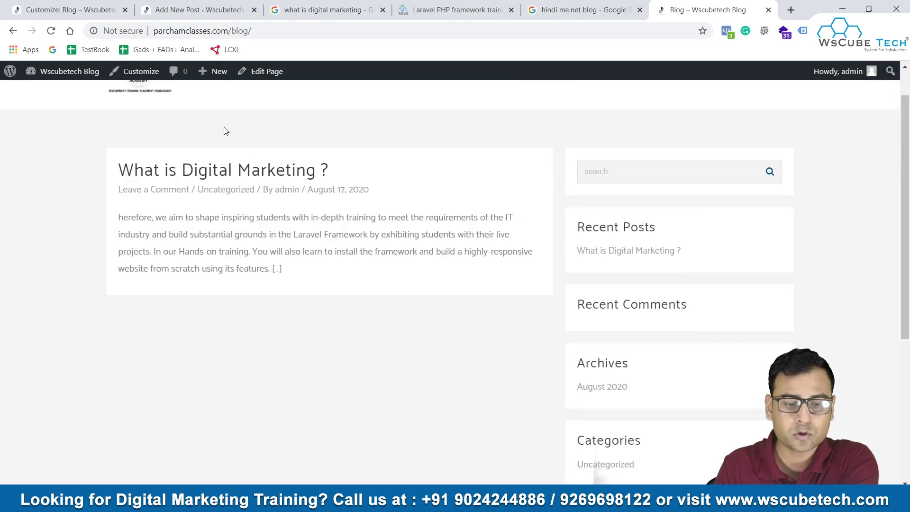
Return to the "What is Digital Marketing ?" post editor and dismiss the post-publish summary to show the document settings.
click(180, 10)
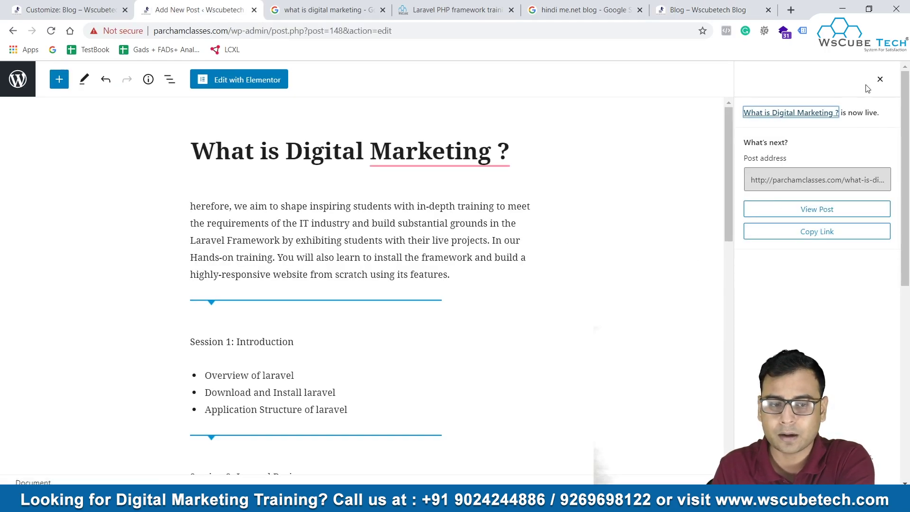
right_click(882, 75)
click(635, 91)
right_click(878, 82)
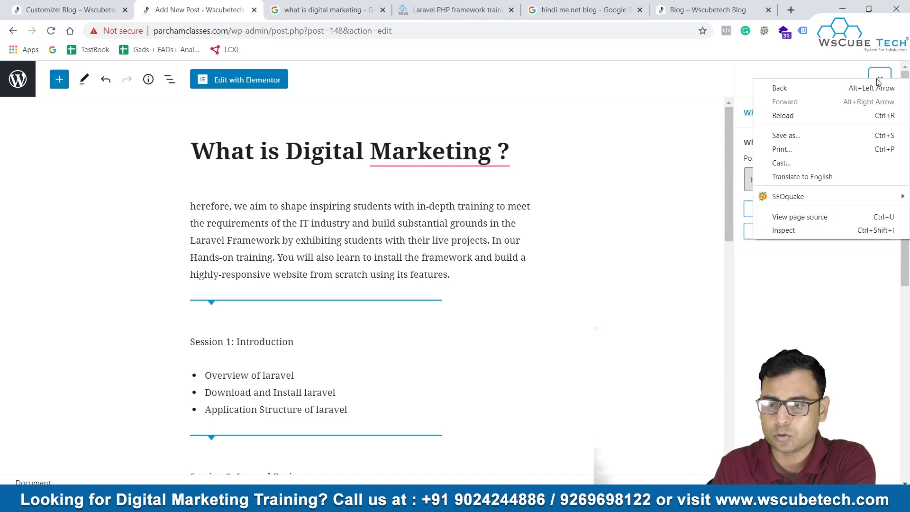
click(613, 127)
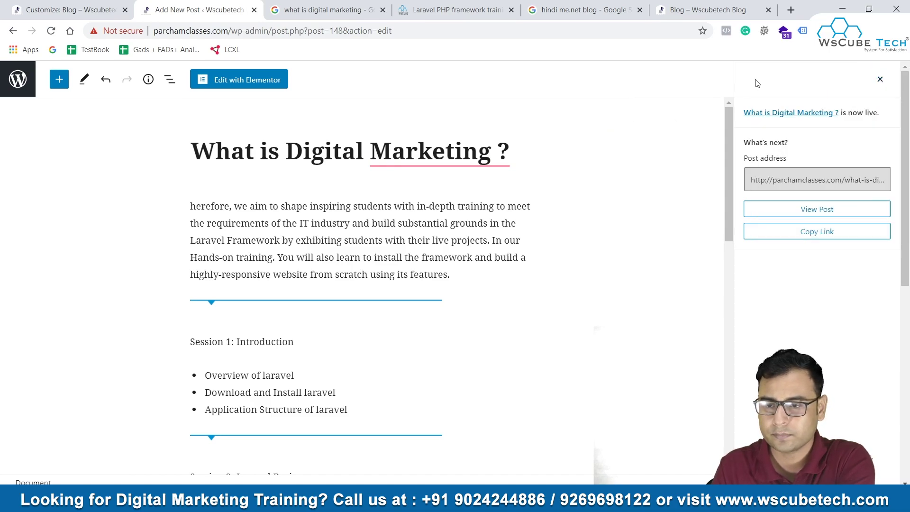
click(880, 81)
Set 2.jpg, the aerial photo of the blue city, from the Media Library as the post's featured image.
scroll(812, 311, down, 3)
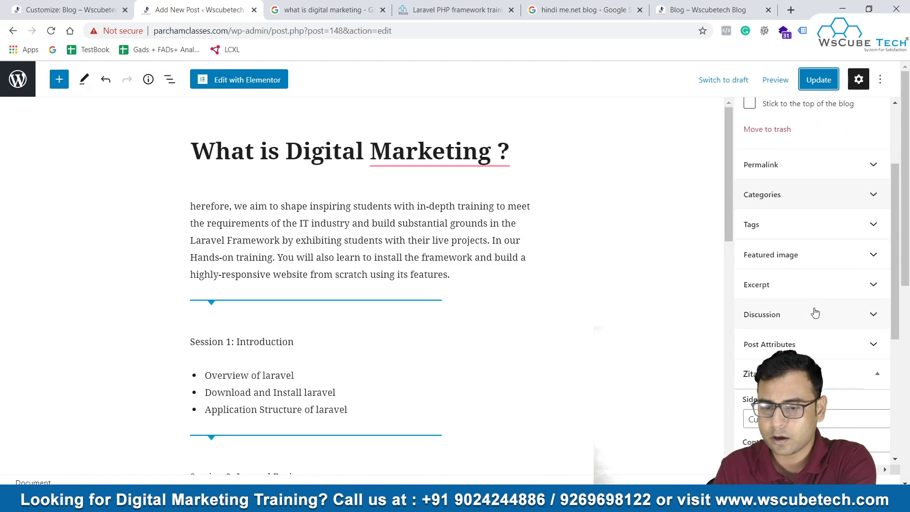
click(762, 250)
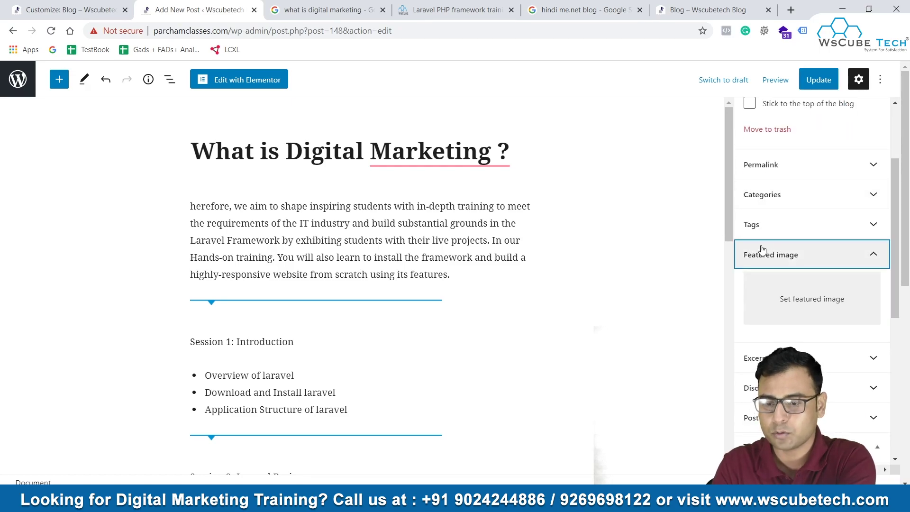
click(804, 299)
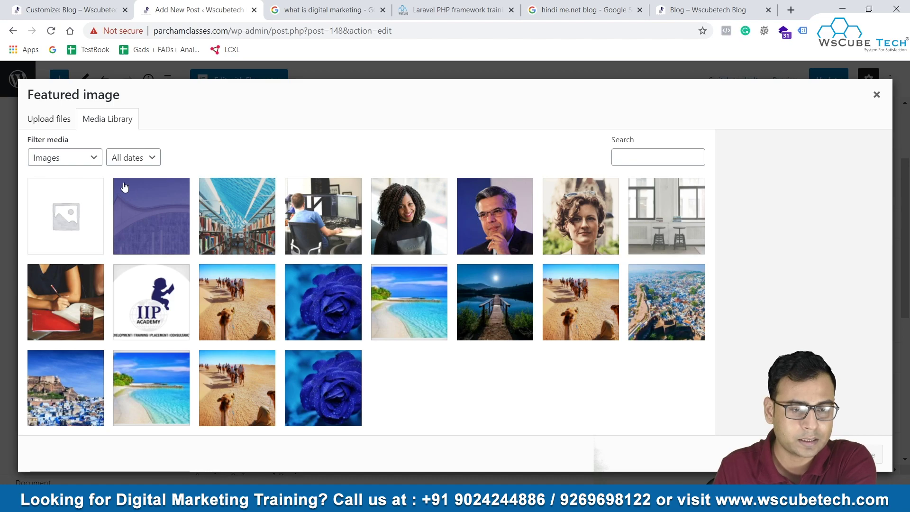
click(666, 301)
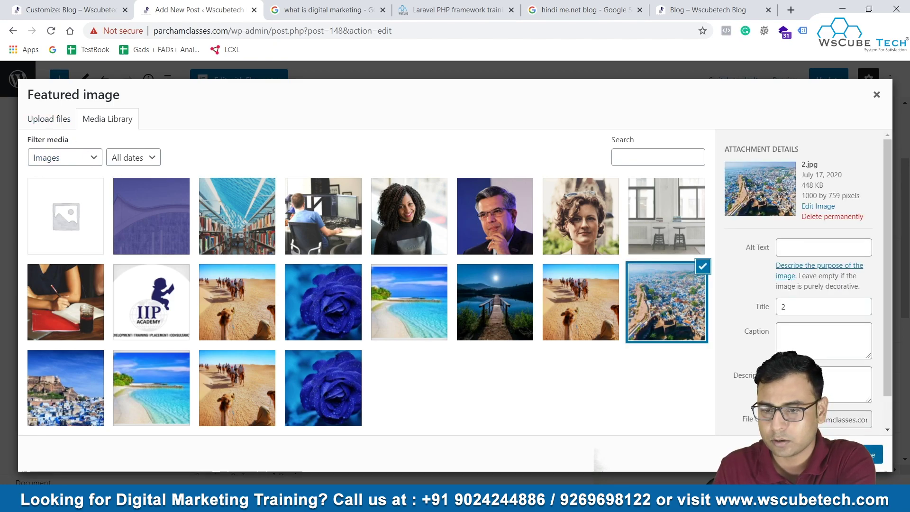
click(870, 454)
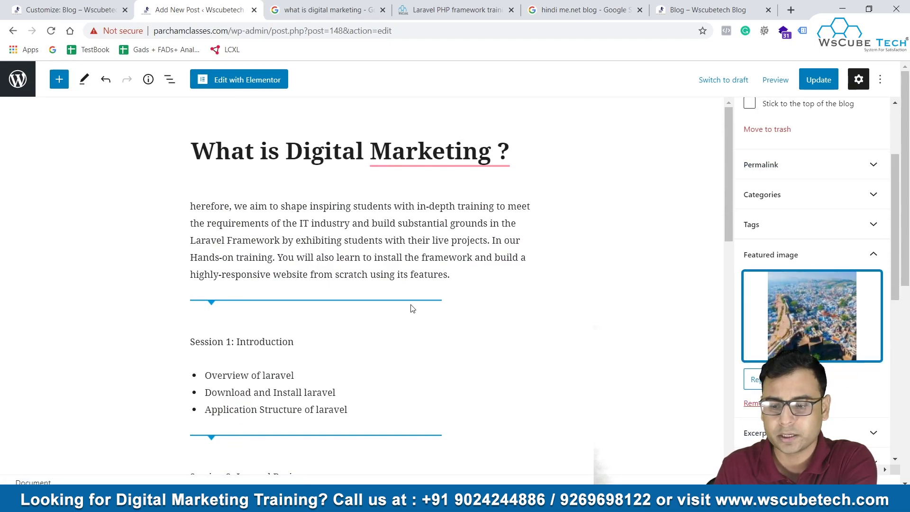
scroll(867, 419, down, 5)
scroll(813, 342, down, 2)
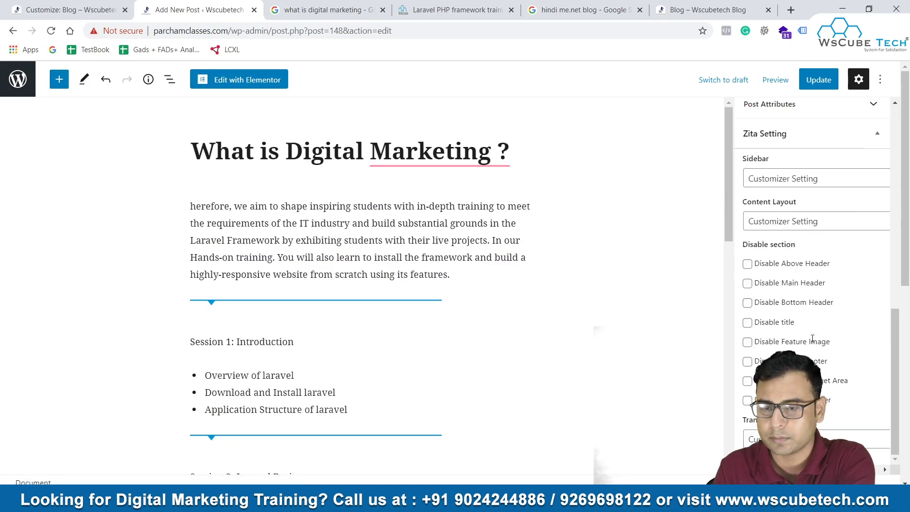
Update the post with its featured image, then reload the live Blog page and check how the post is listed.
click(805, 82)
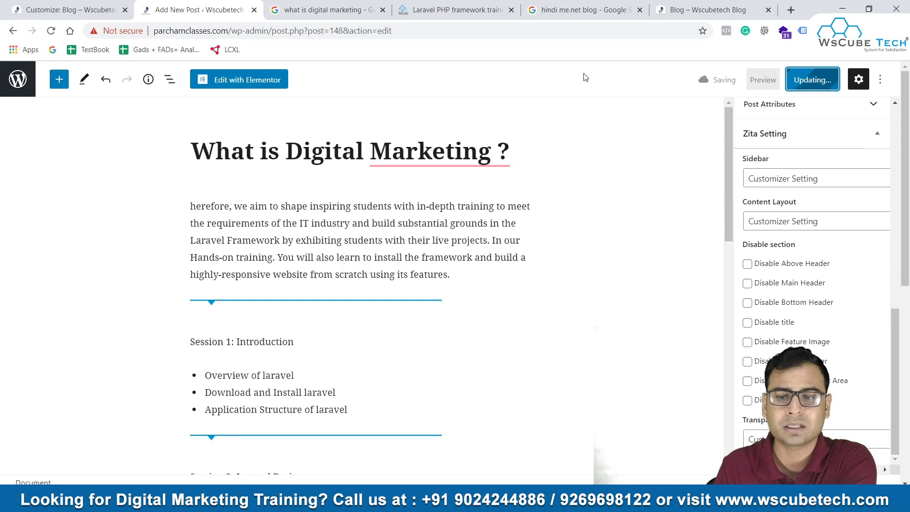
right_click(697, 7)
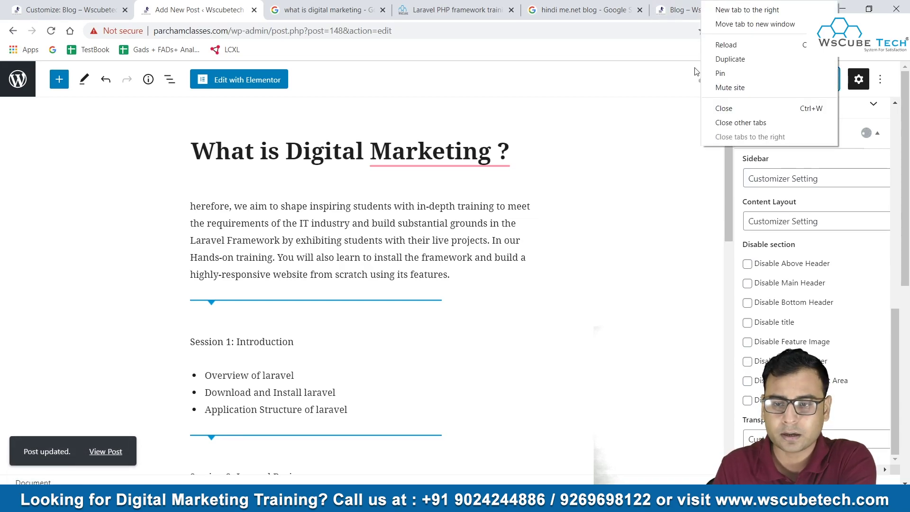
click(672, 4)
click(51, 30)
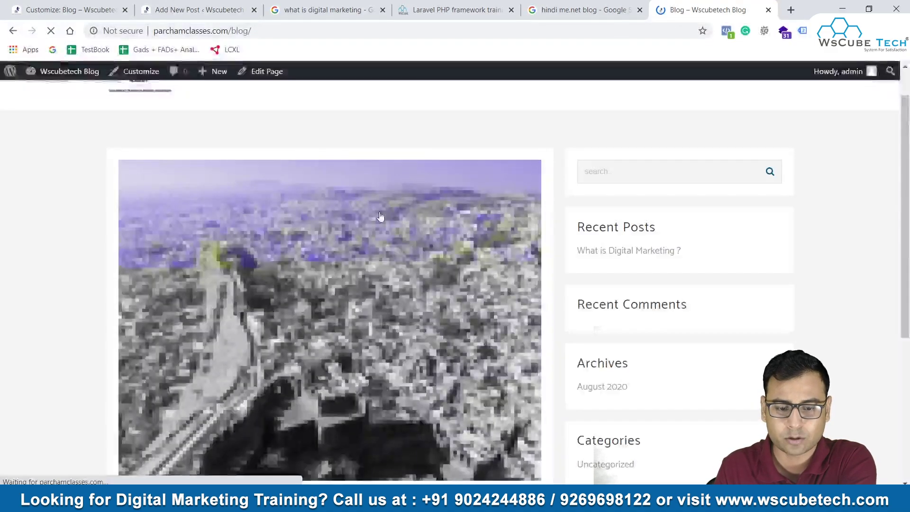
scroll(419, 321, down, 4)
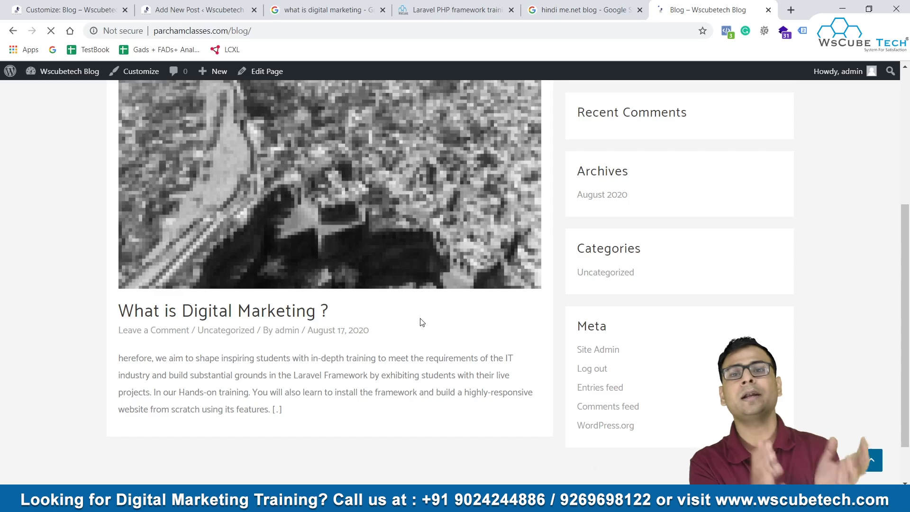
scroll(420, 322, up, 5)
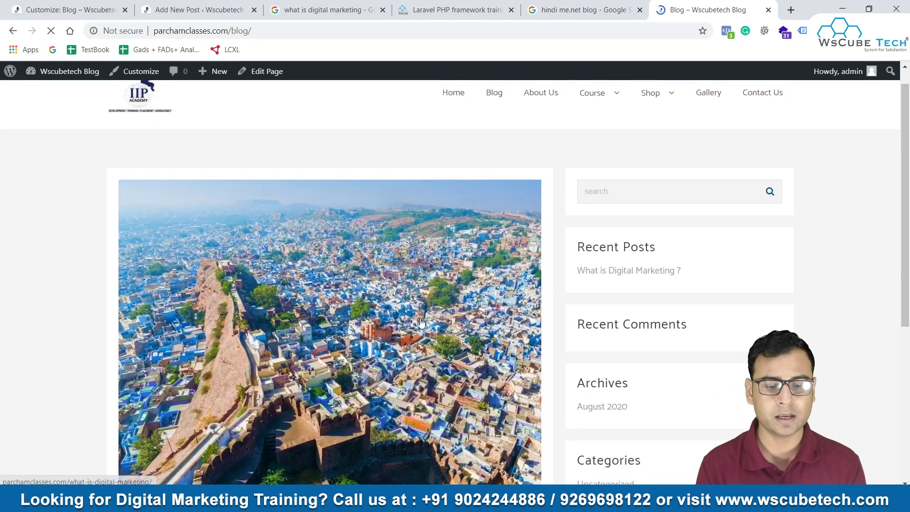
scroll(445, 297, down, 3)
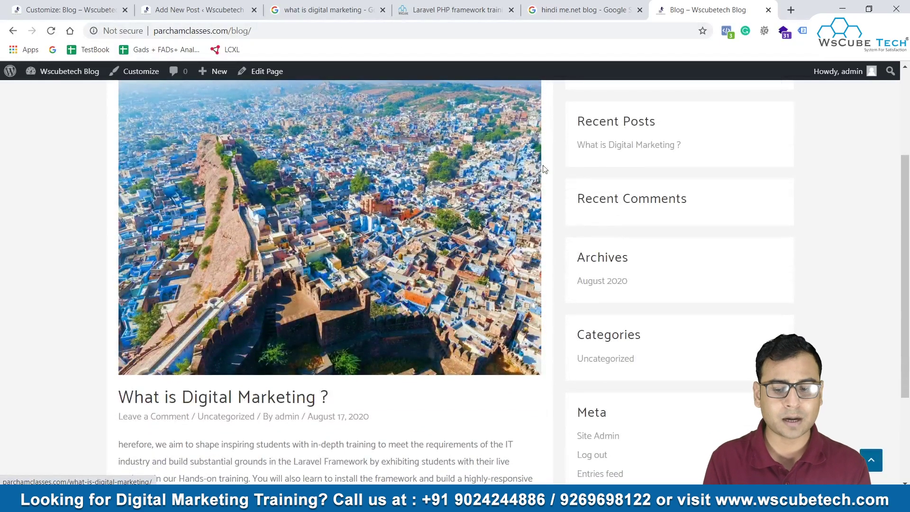
scroll(443, 297, down, 3)
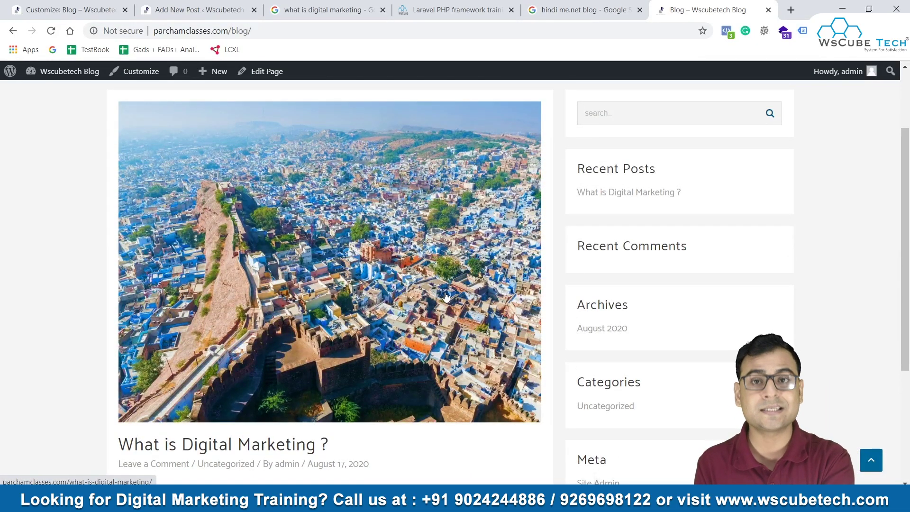
Replace the Laravel training page with wscubetech.com/blog and look over its post listing.
click(426, 10)
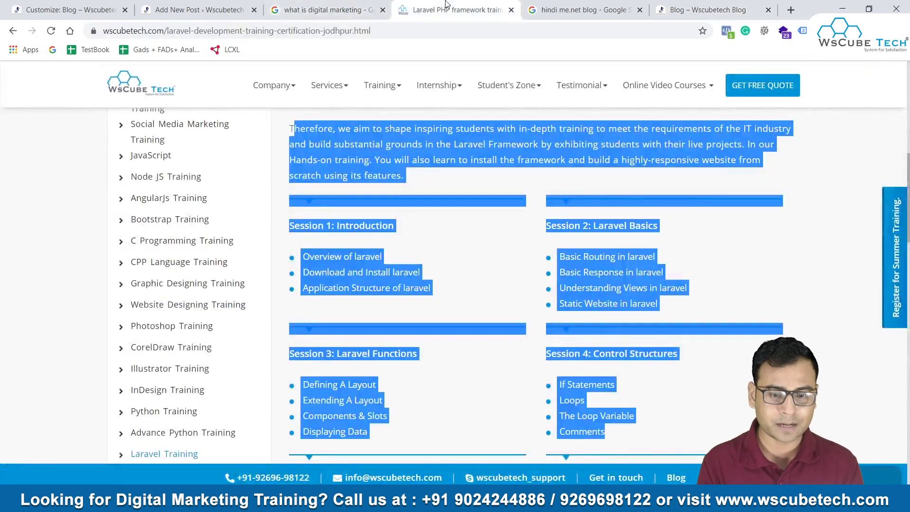
click(835, 195)
scroll(522, 121, up, 9)
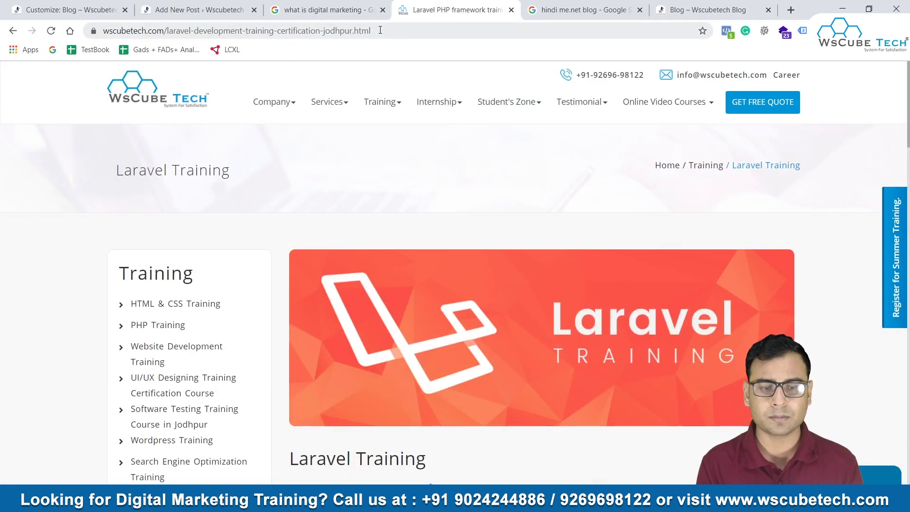
drag(165, 31, 371, 31)
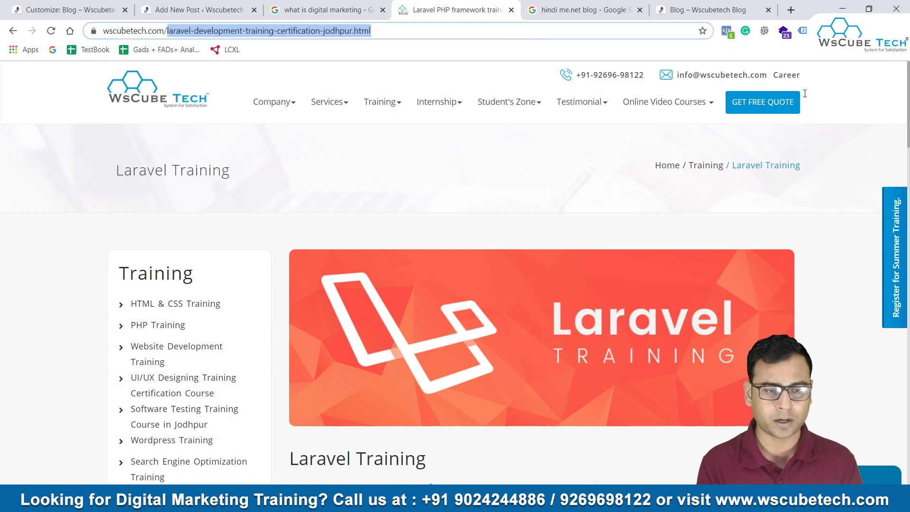
key(BackSpace)
text(blog)
key(Return)
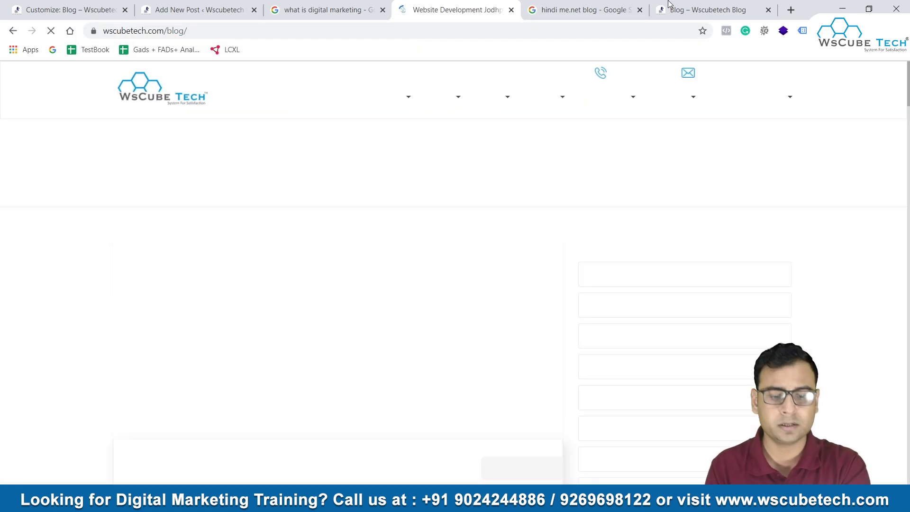
scroll(401, 142, down, 4)
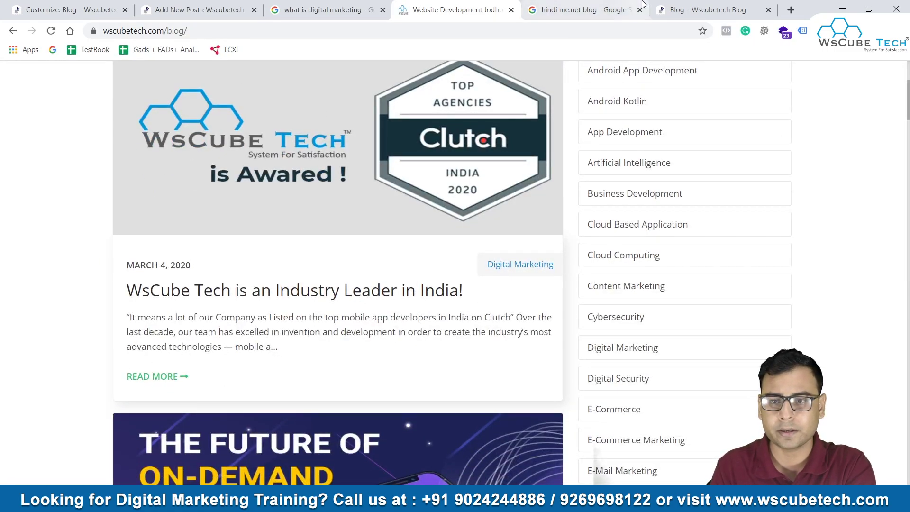
Return to the live Blog page, open the "What is Digital Marketing ?" post and look through its full content.
click(736, 4)
scroll(367, 337, down, 4)
scroll(389, 213, up, 4)
scroll(406, 256, down, 4)
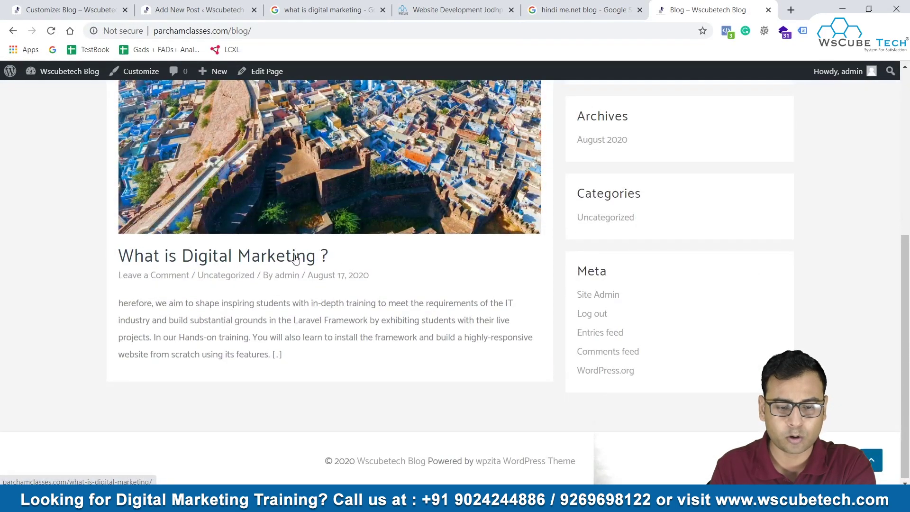
click(299, 242)
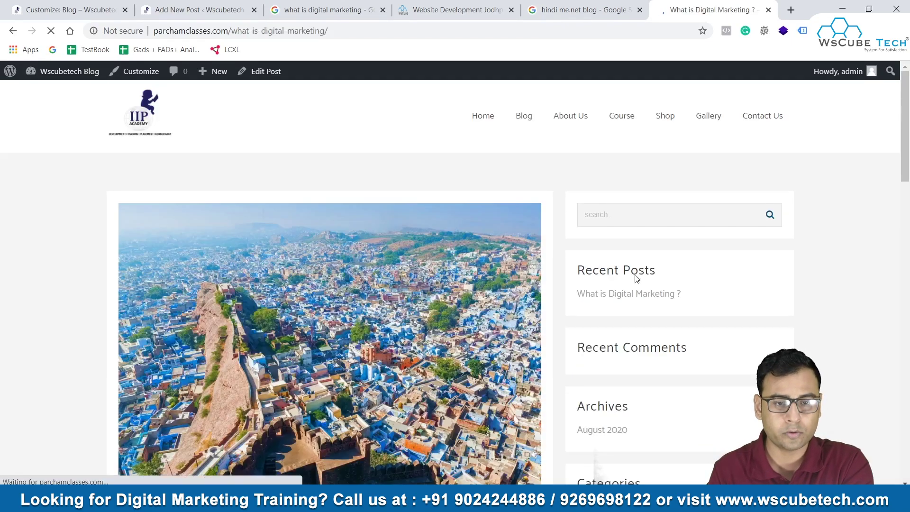
scroll(344, 350, down, 20)
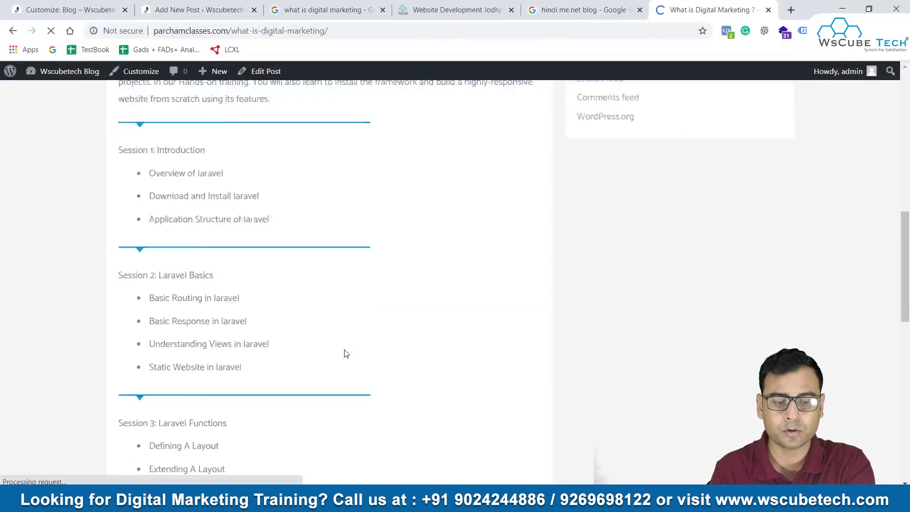
click(201, 205)
click(83, 288)
scroll(675, 195, up, 5)
scroll(675, 195, up, 15)
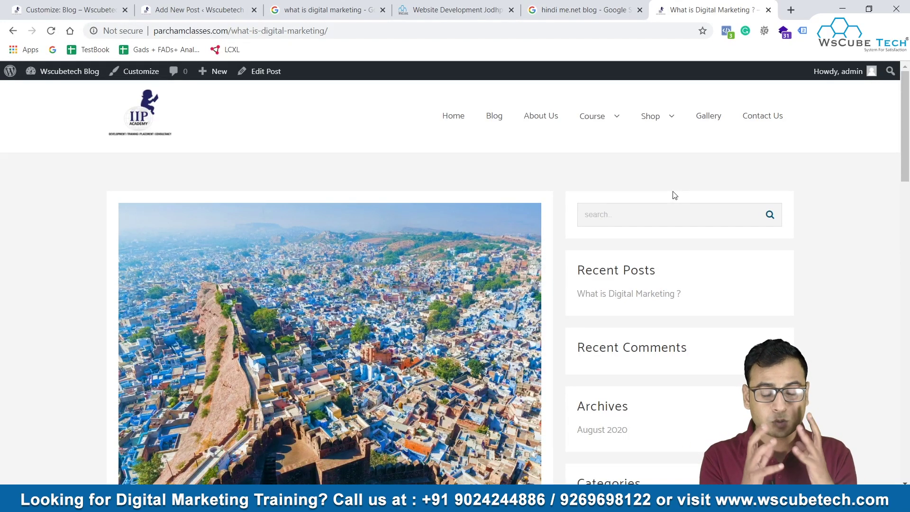
Close the live post page, return to the site's post administration and start a new post.
click(768, 10)
click(76, 9)
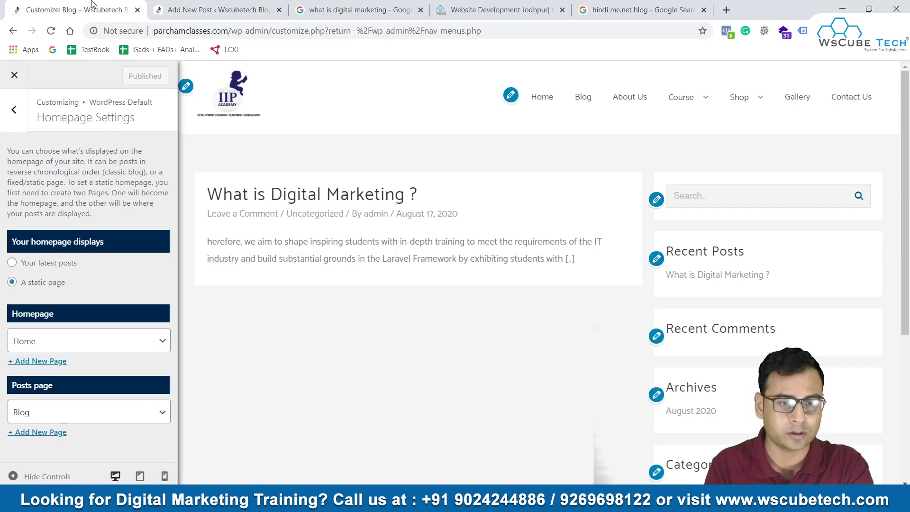
click(221, 6)
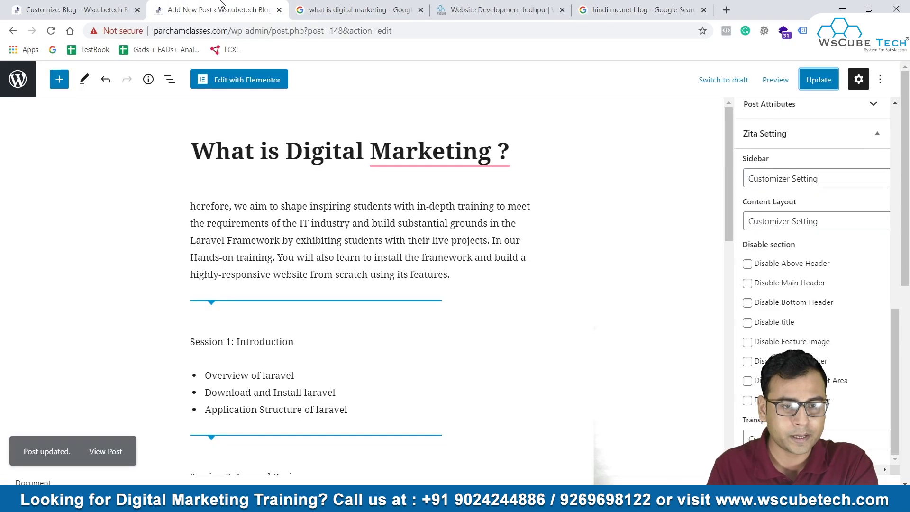
click(60, 81)
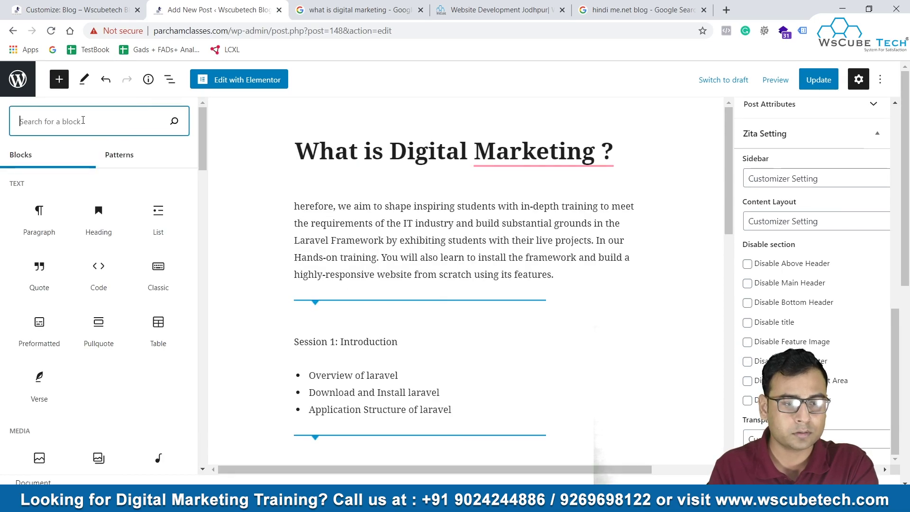
click(199, 85)
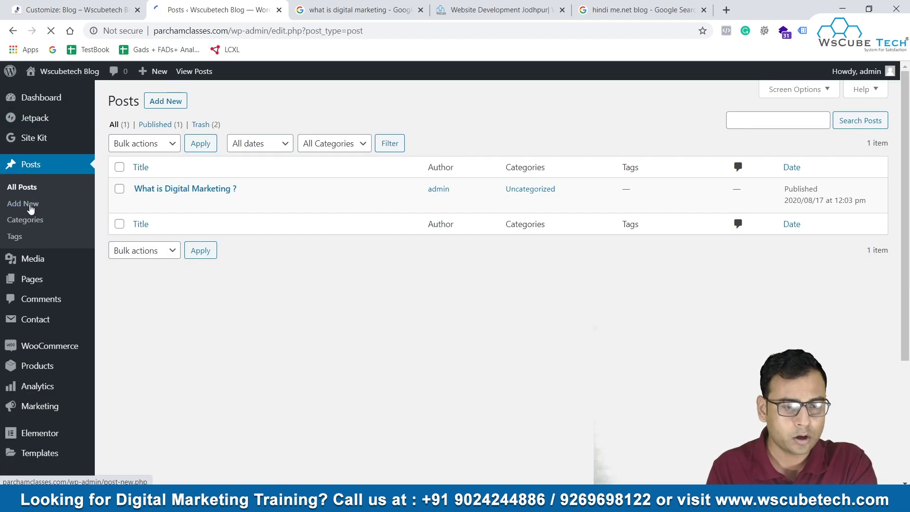
click(29, 204)
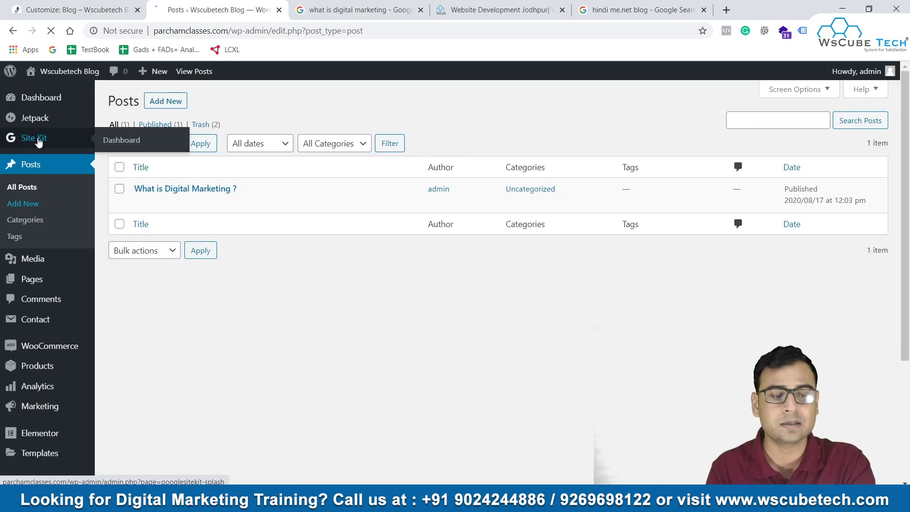
Open the "WsCube Tech is an Industry Leader in India!" article on the WsCube Tech blog and look over it.
click(521, 4)
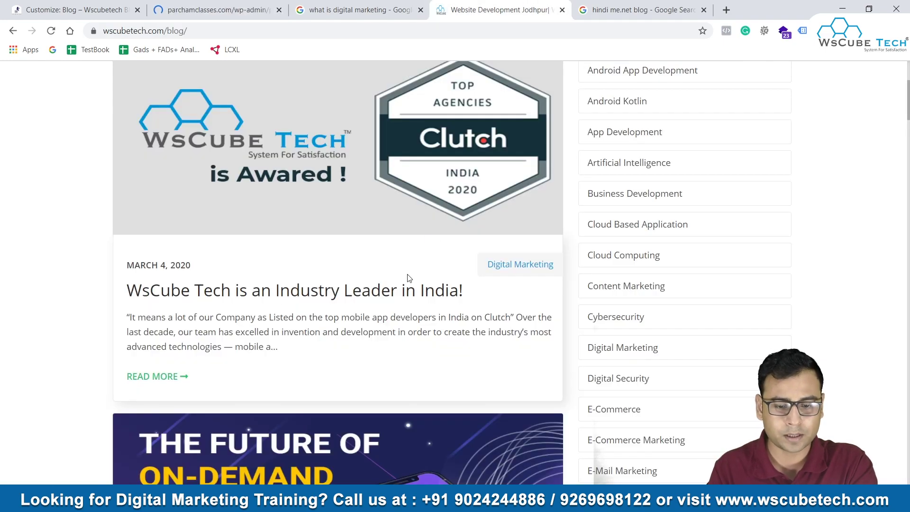
click(268, 291)
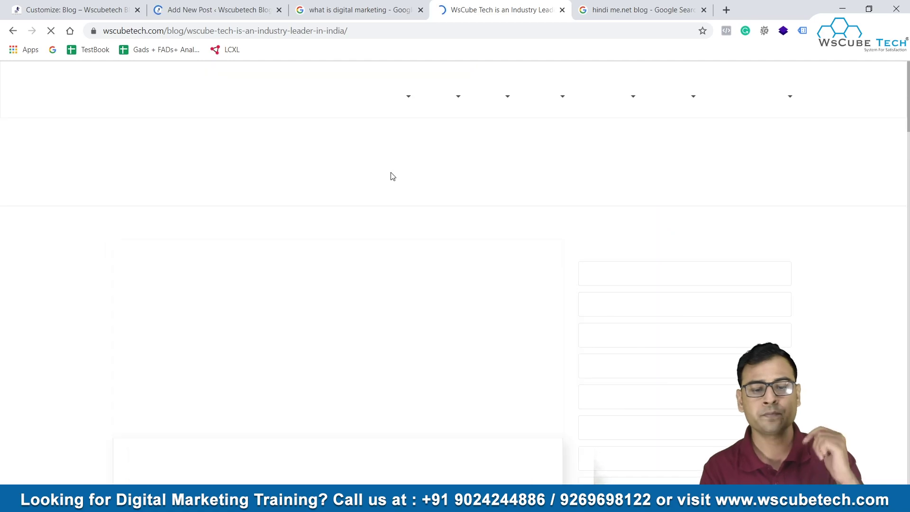
scroll(390, 465, down, 4)
scroll(390, 465, down, 2)
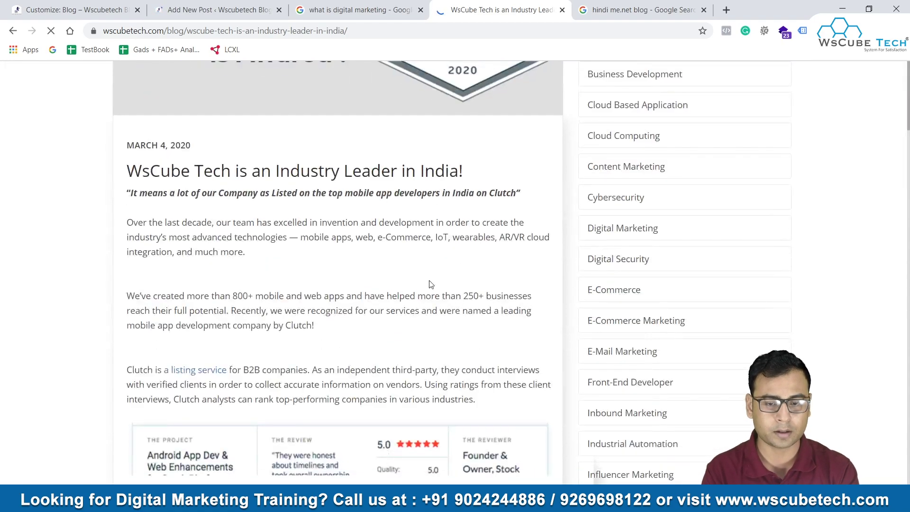
scroll(157, 326, up, 4)
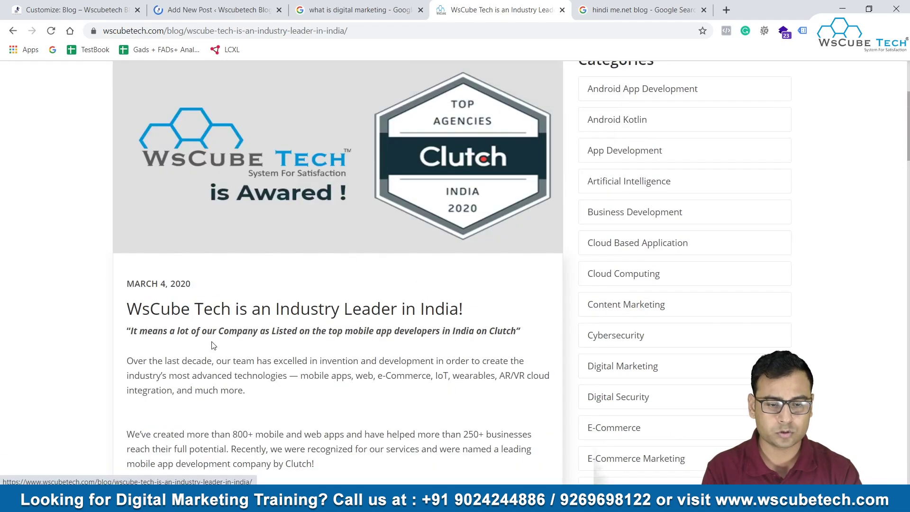
Copy the article's heading "WsCube Tech is an Industry Leader in India!" into the new post's title.
drag(131, 307, 488, 303)
key(ctrl+c)
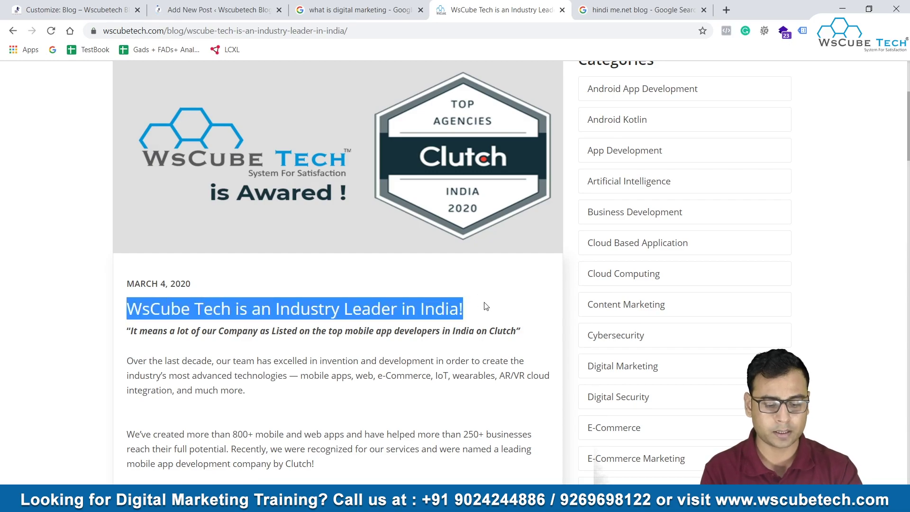
click(218, 9)
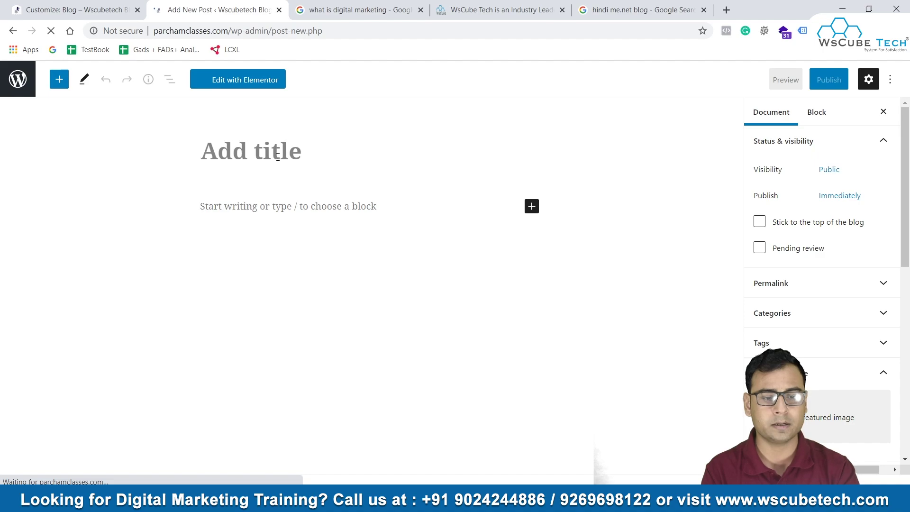
key(ctrl+v)
Copy the article's body, from "Over the last decade" to the closing contact paragraph, into the new post's content.
click(345, 238)
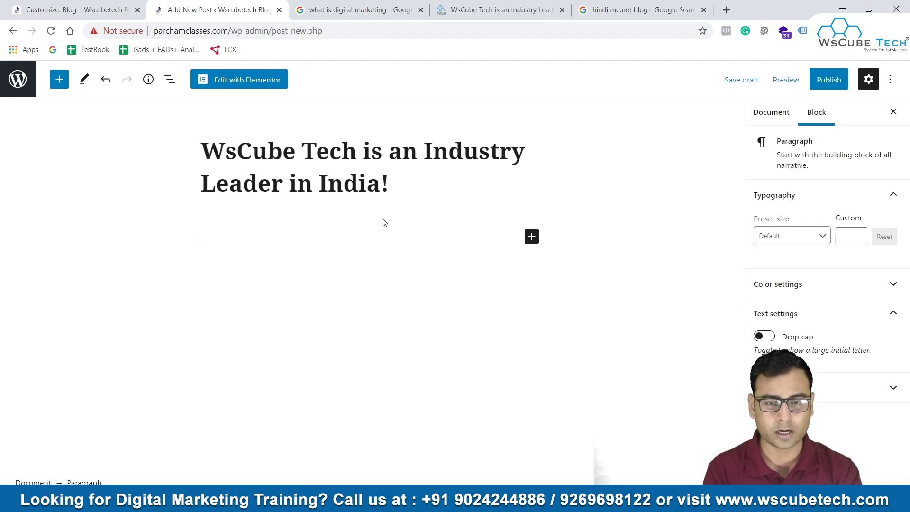
click(579, 4)
right_click(477, 4)
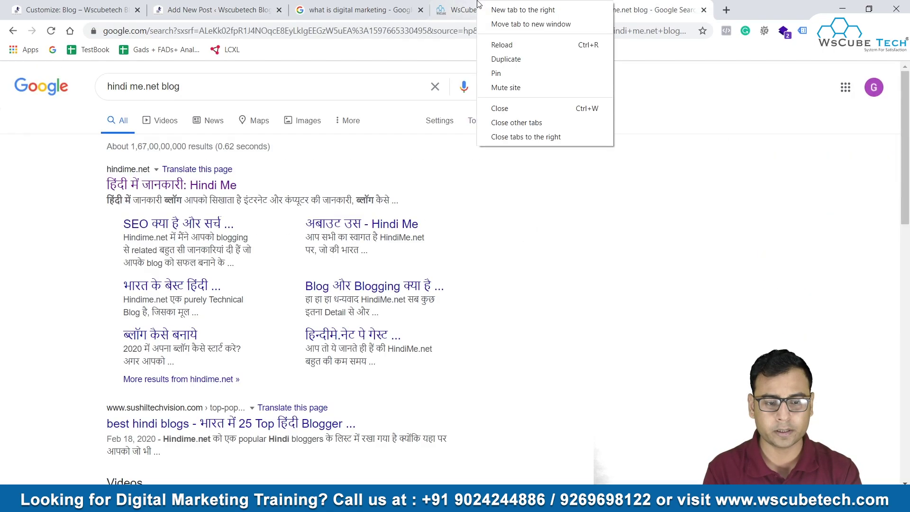
click(426, 5)
click(436, 6)
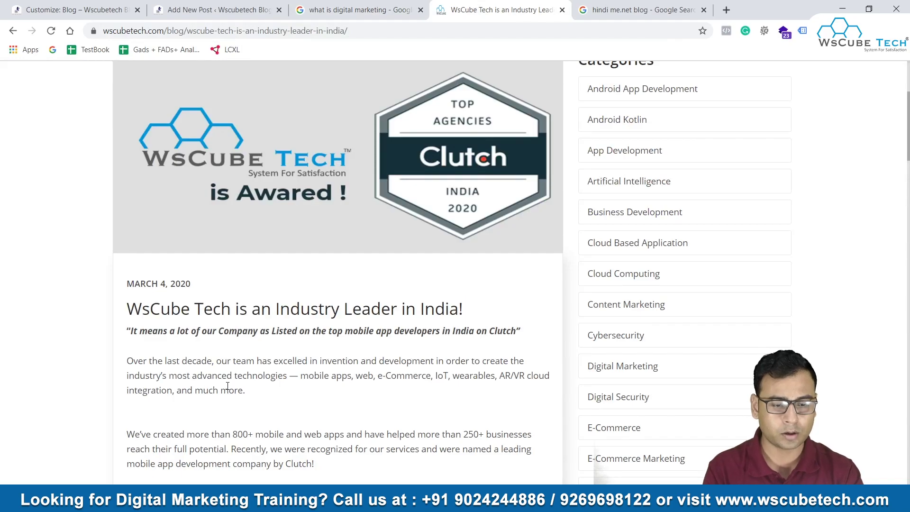
scroll(227, 386, down, 4)
drag(129, 143, 362, 230)
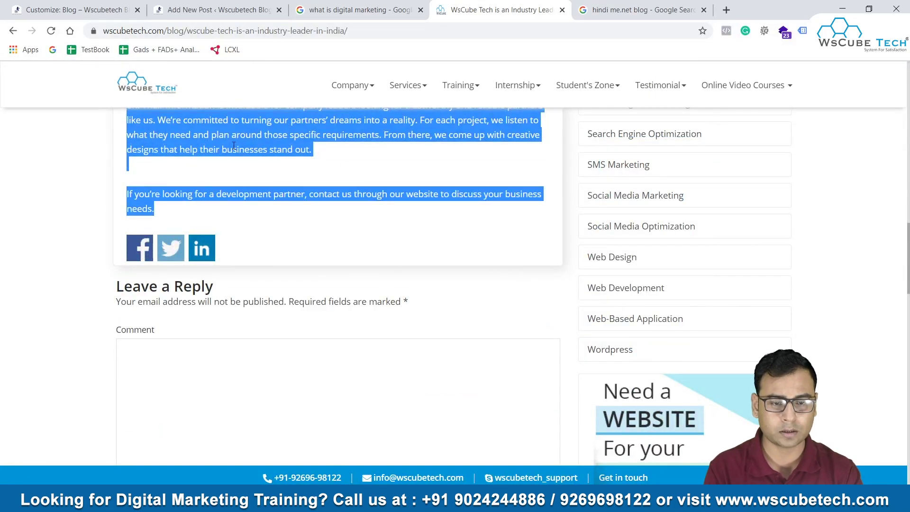
click(199, 10)
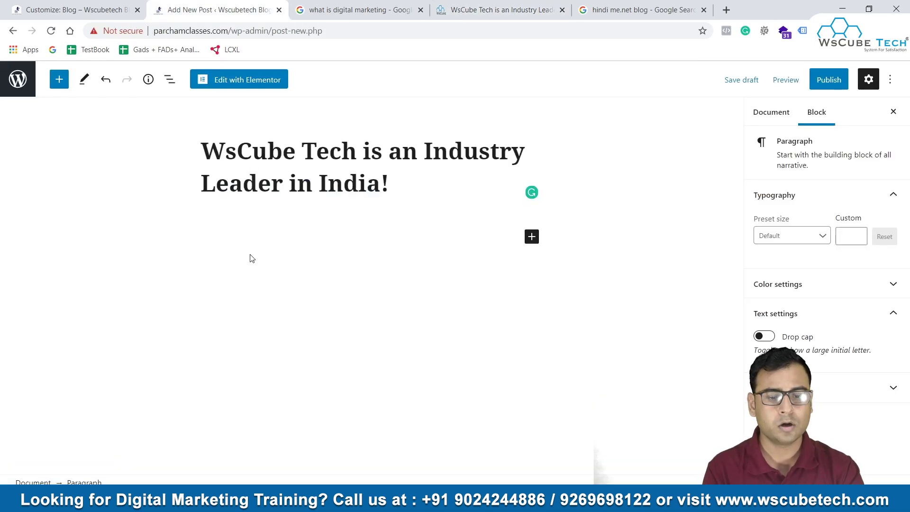
key(ctrl+v)
scroll(447, 291, up, 5)
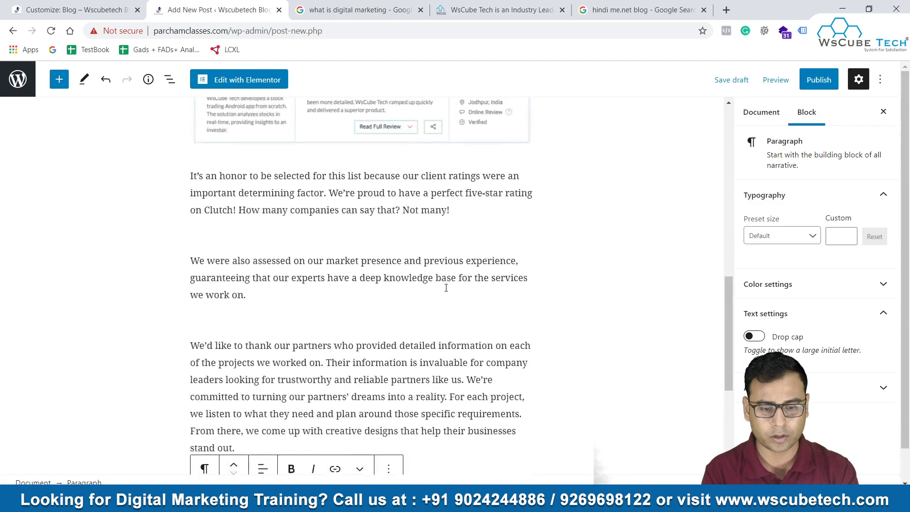
right_click(392, 276)
right_click(296, 125)
double_click(306, 378)
key(super+d)
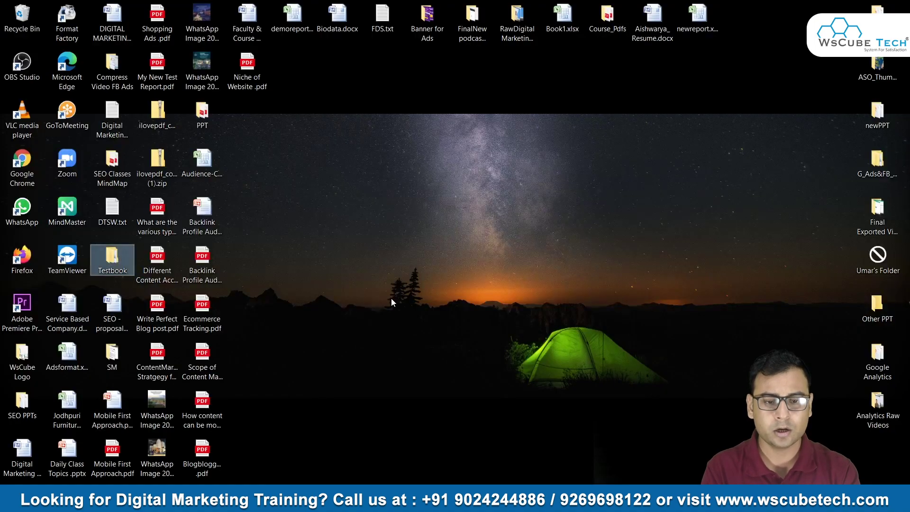
key(super+d)
scroll(610, 207, up, 10)
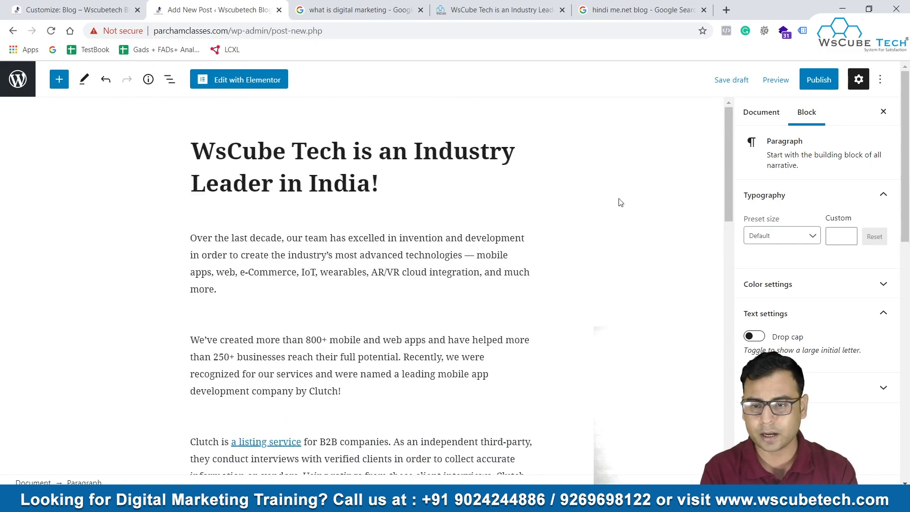
Return to the "WsCube Tech is an Industry Leader in India!" source article and start saving its Clutch award banner image.
click(372, 10)
click(496, 10)
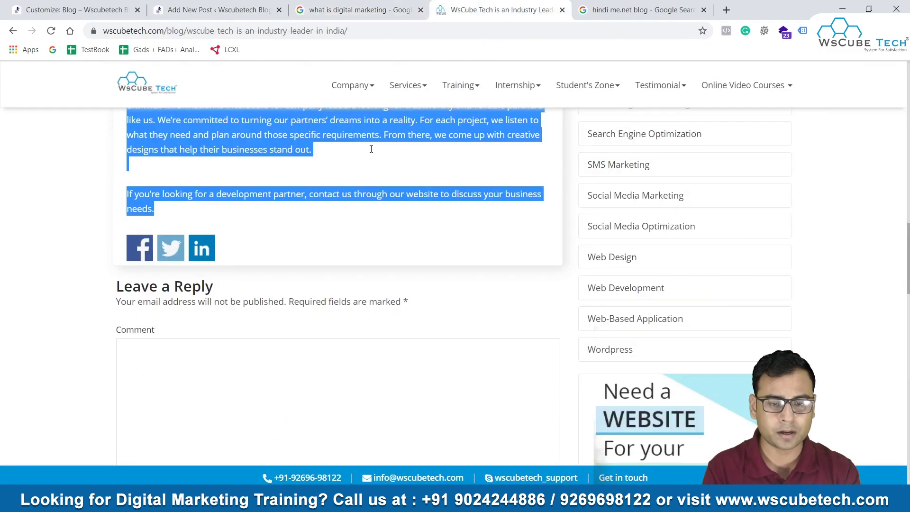
click(159, 330)
key(super+d)
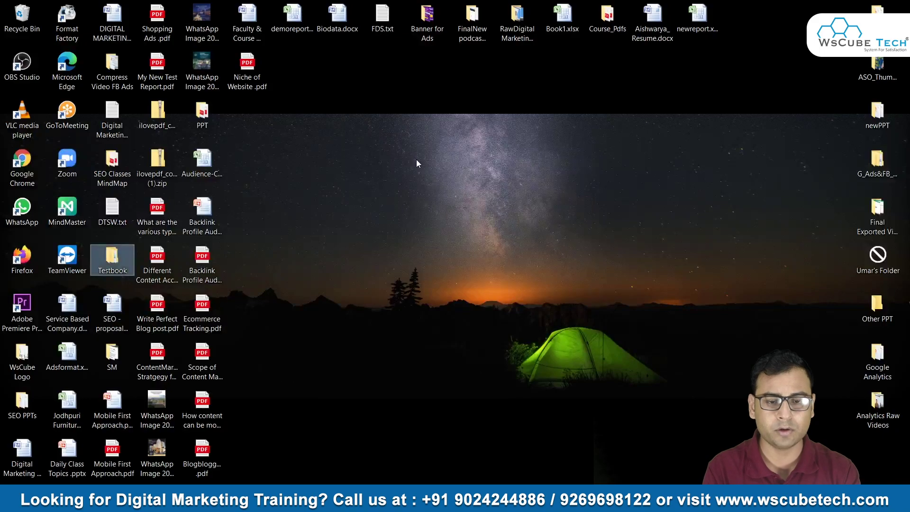
key(super+d)
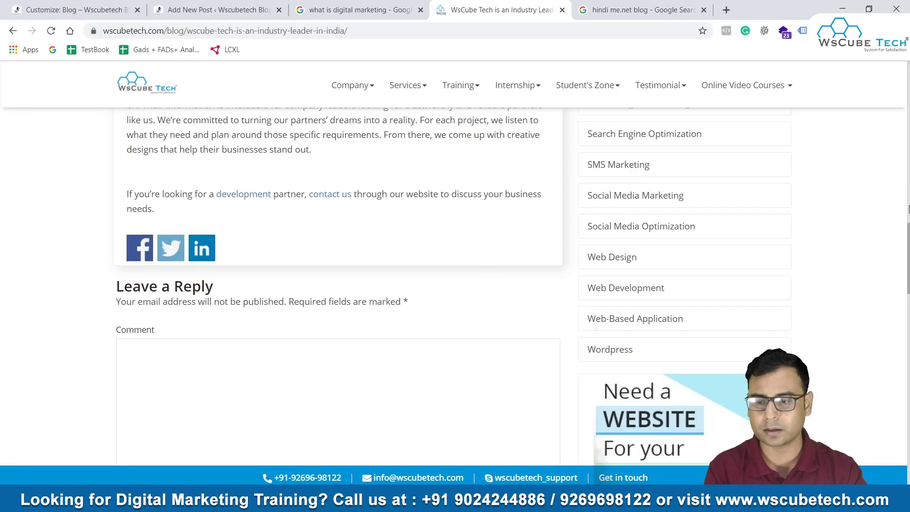
drag(909, 251, 909, 88)
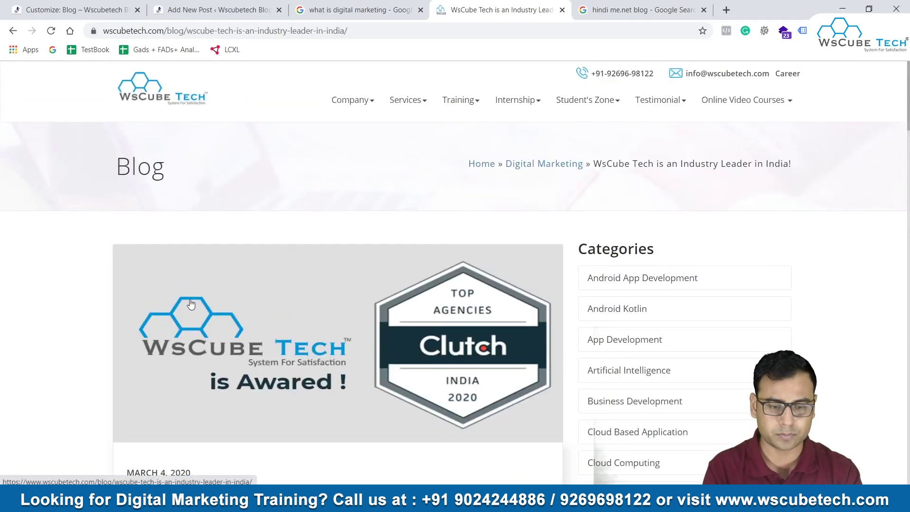
right_click(190, 300)
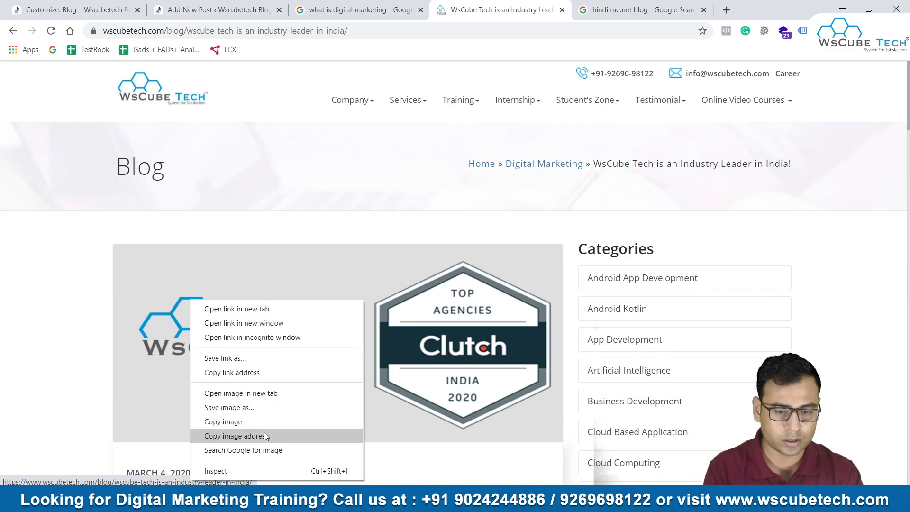
click(229, 408)
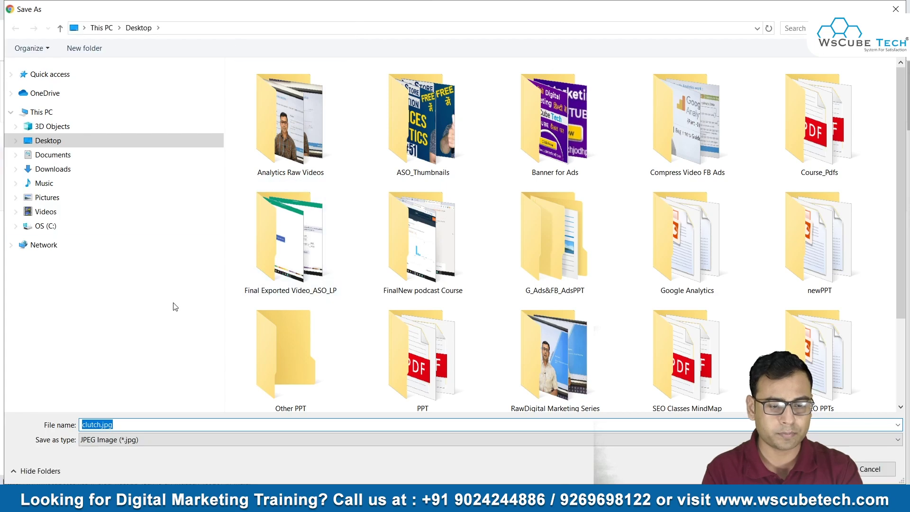
Name the banner image FeaturedImage and save it as a JPEG on the Desktop.
click(127, 419)
key(ctrl+a)
text(F)
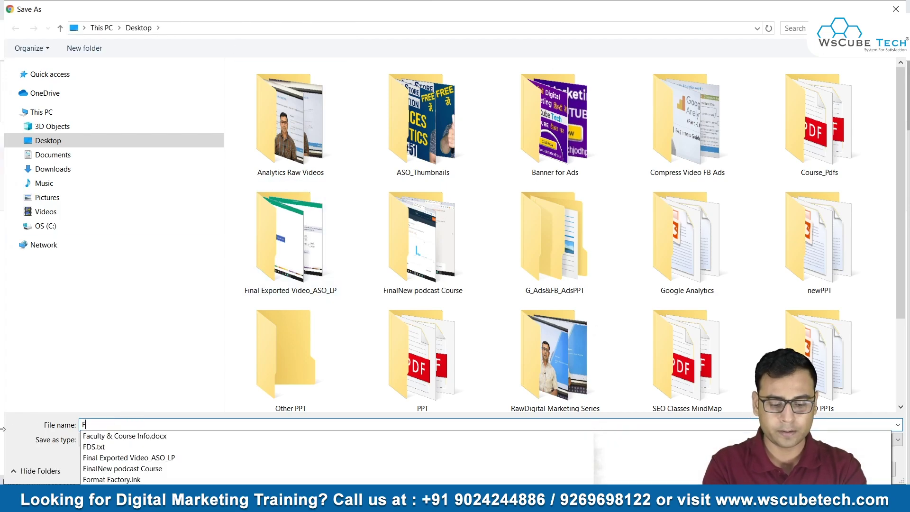
text(eaturedIamge)
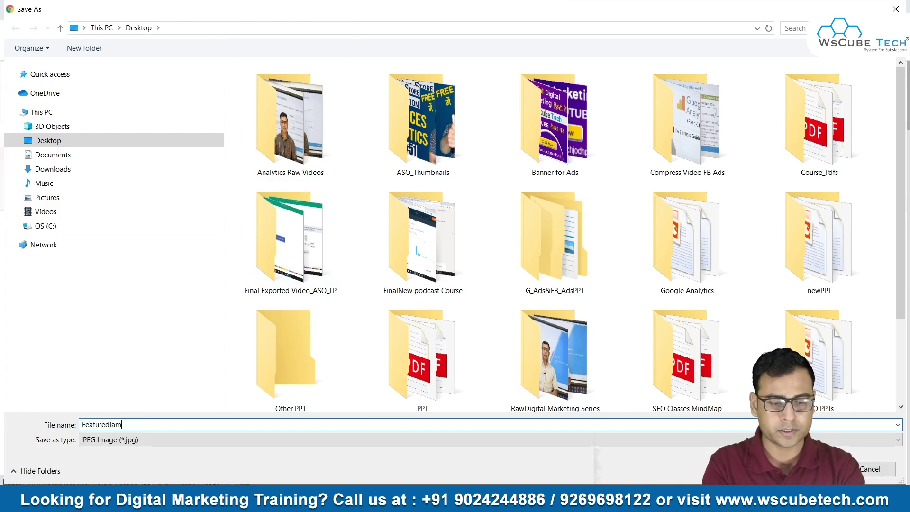
key(BackSpace)
key(BackSpace)
key(BackSpace)
key(BackSpace)
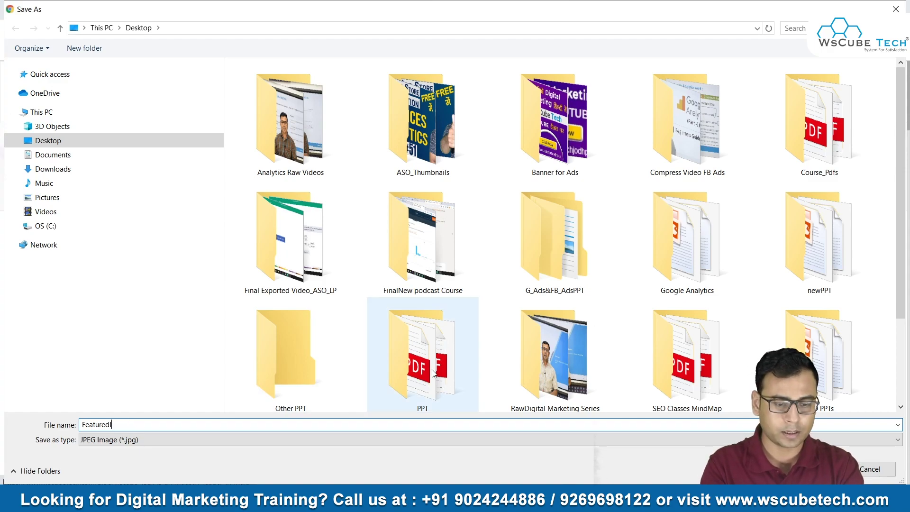
text(mage)
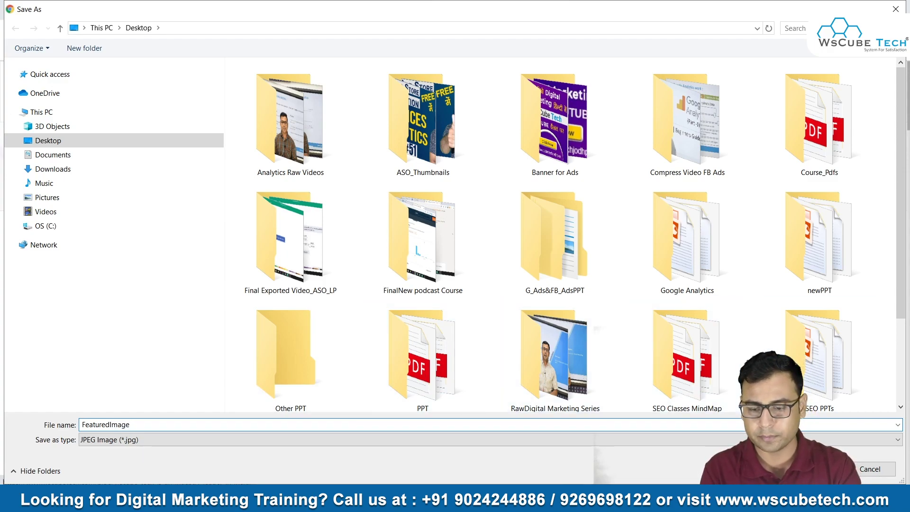
key(Return)
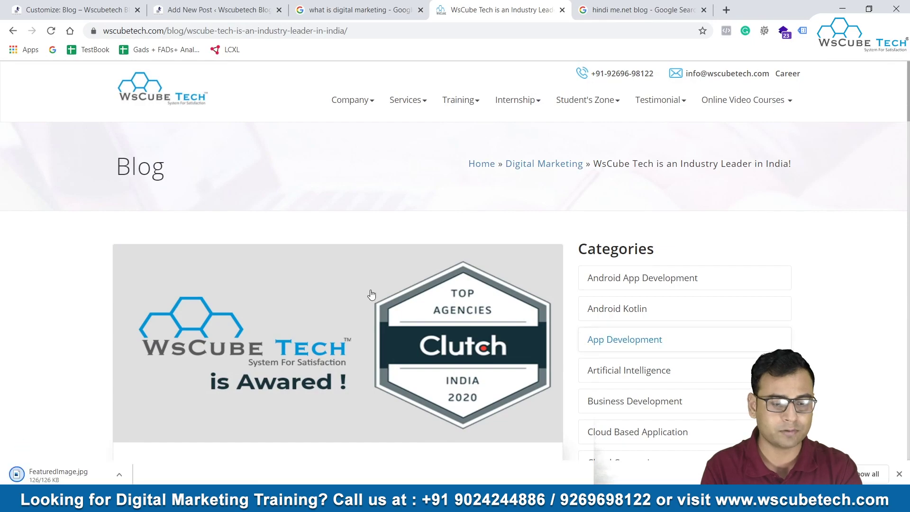
Return to the new post's document settings and open the file chooser for uploading a featured image.
click(229, 8)
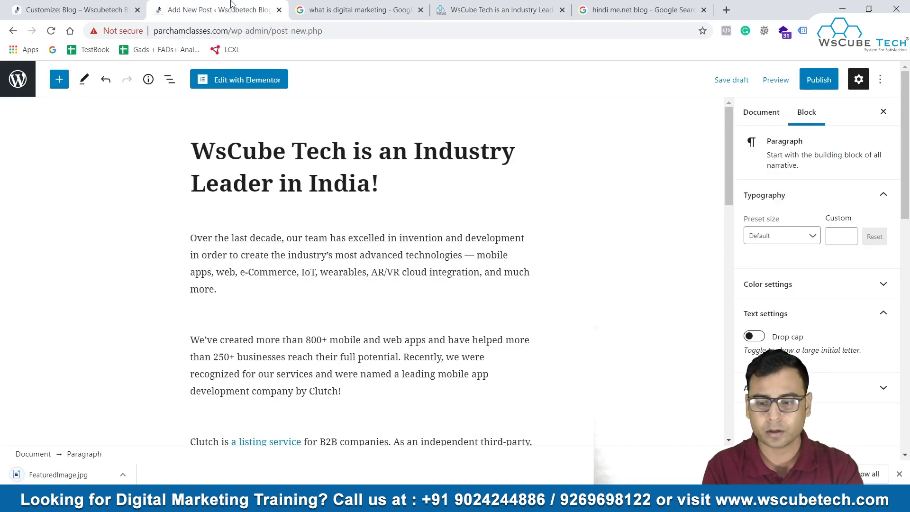
click(656, 221)
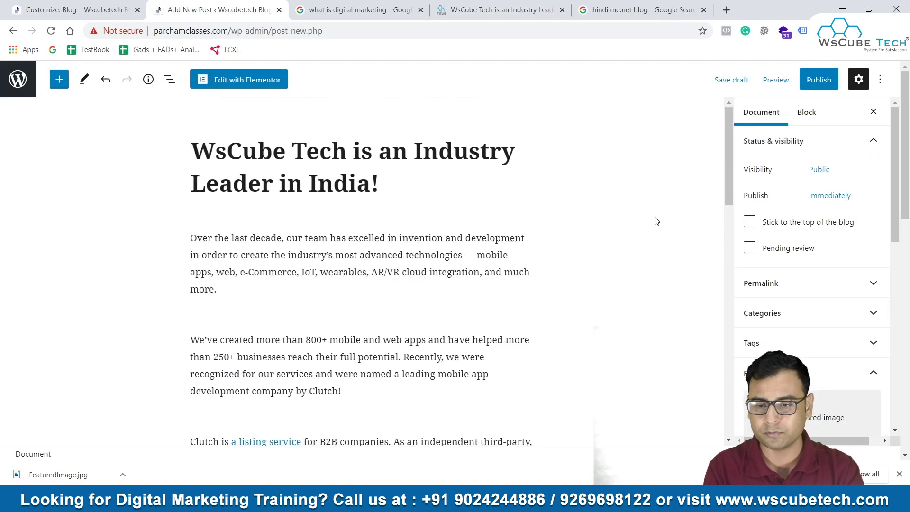
key(super+d)
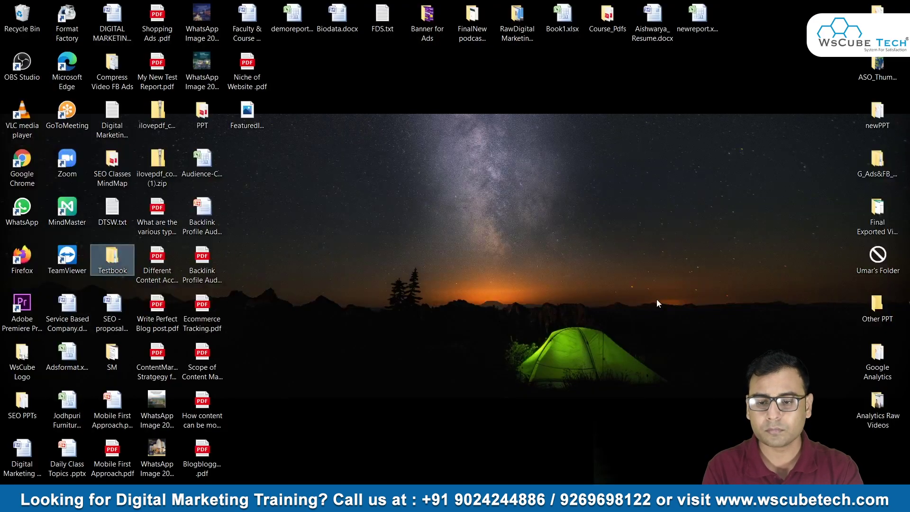
key(super+d)
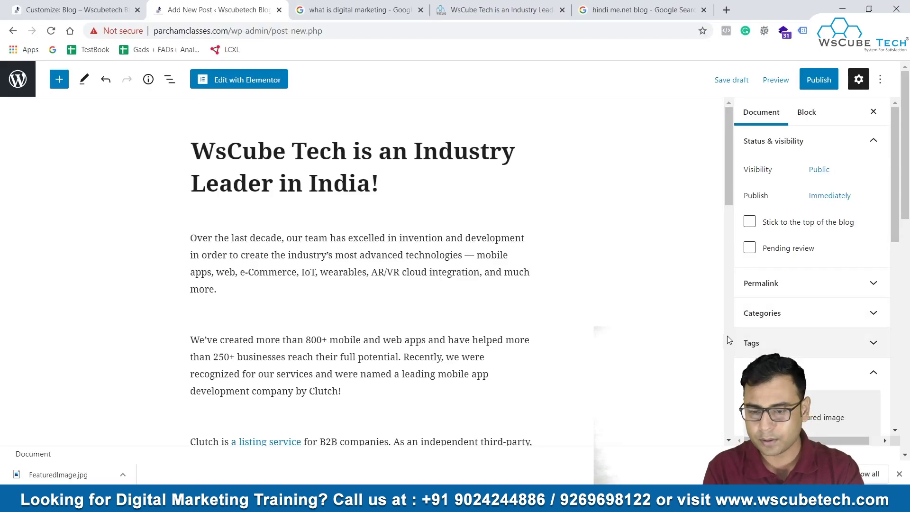
scroll(787, 285, down, 3)
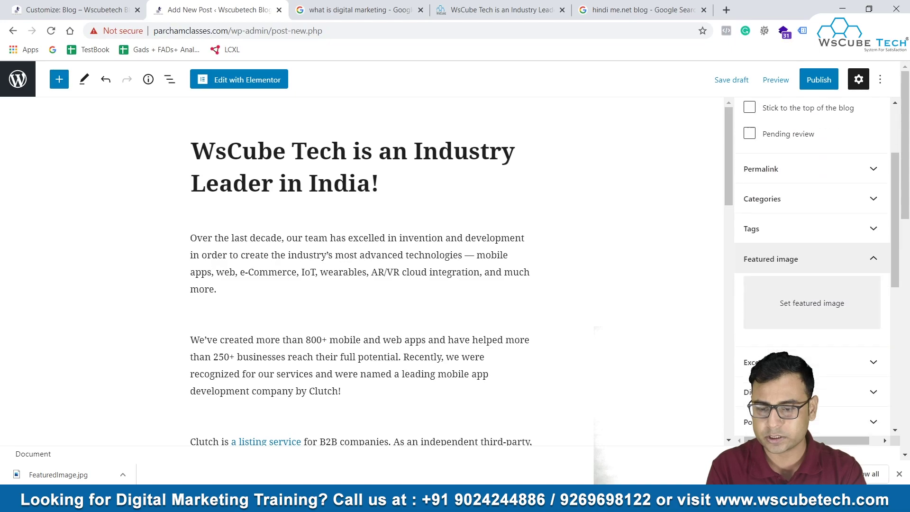
click(779, 261)
click(61, 119)
click(420, 272)
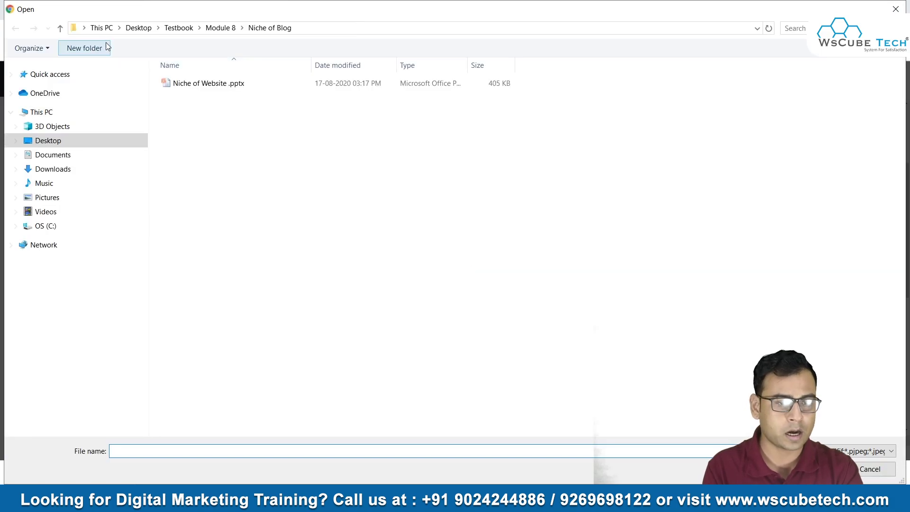
Upload FeaturedImage.jpg from the Desktop to the media library.
click(139, 28)
click(298, 263)
key(f)
key(e)
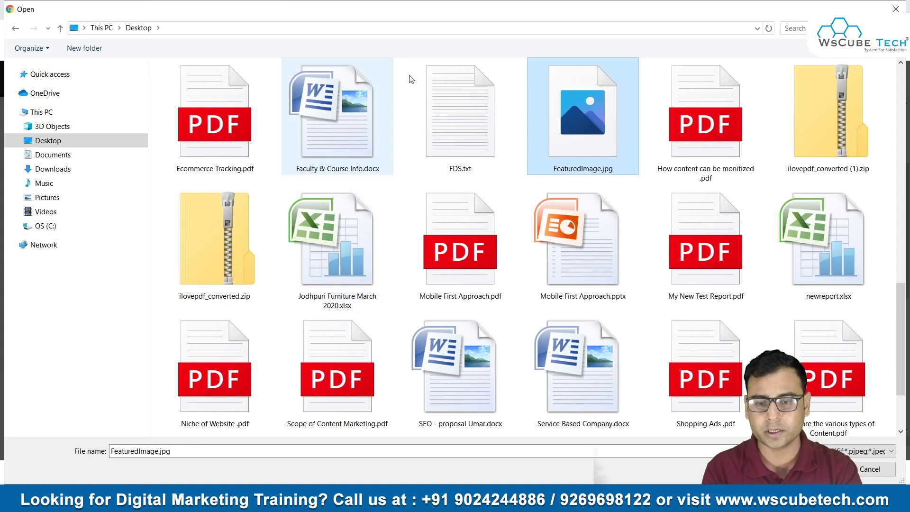
key(Return)
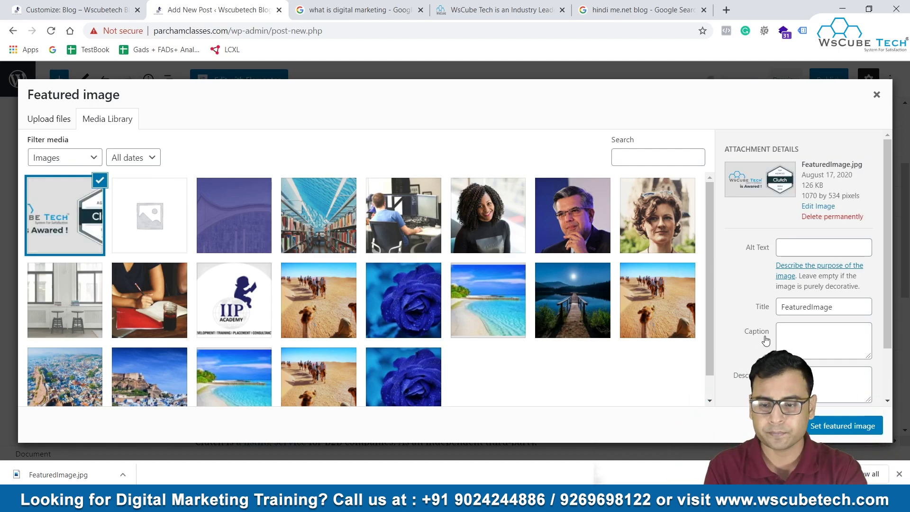
Set the uploaded image as the post's featured image and publish the post.
click(824, 424)
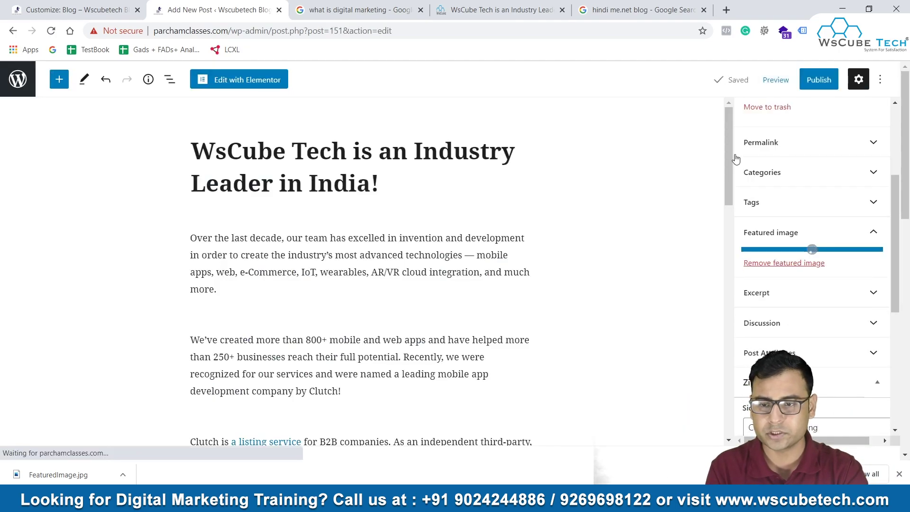
click(820, 80)
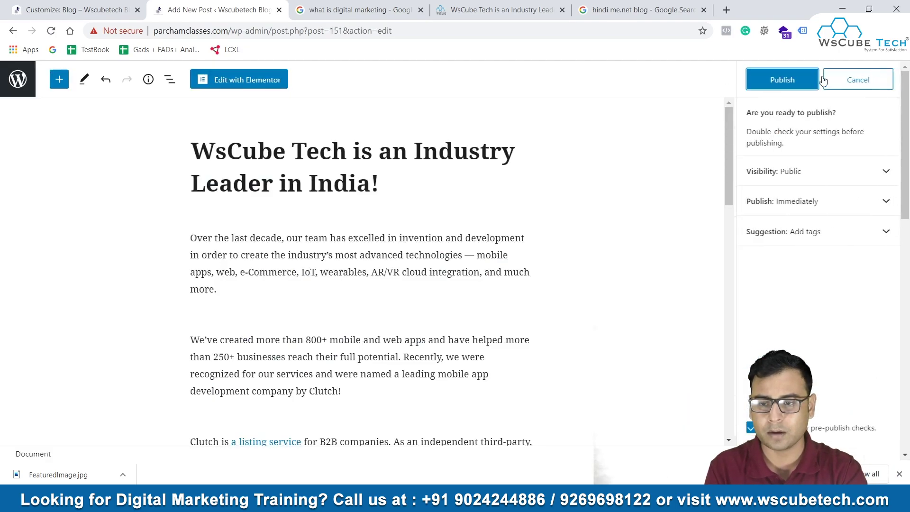
click(781, 80)
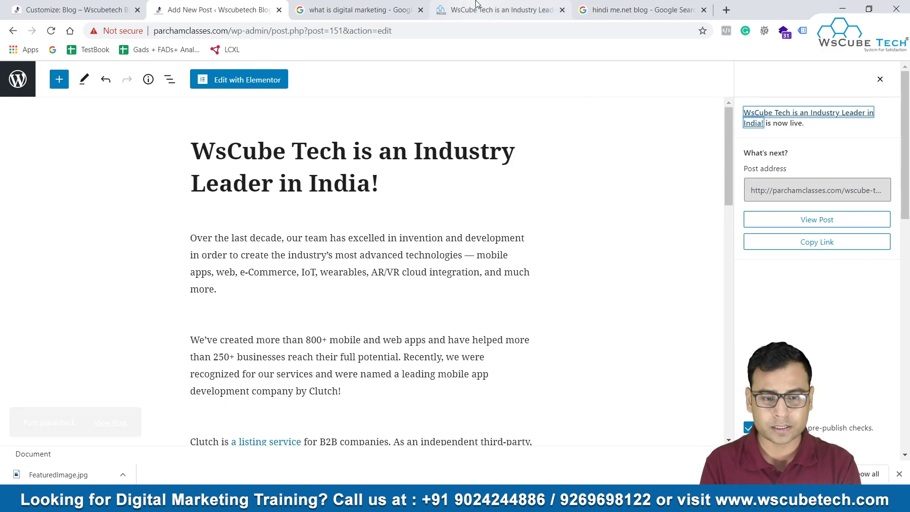
click(502, 9)
scroll(473, 339, down, 3)
scroll(474, 339, up, 3)
click(95, 5)
Load parchamclasses.com in the "hindi me.net blog" search tab and open the site's Blog page.
click(664, 10)
click(338, 29)
text(par)
key(Return)
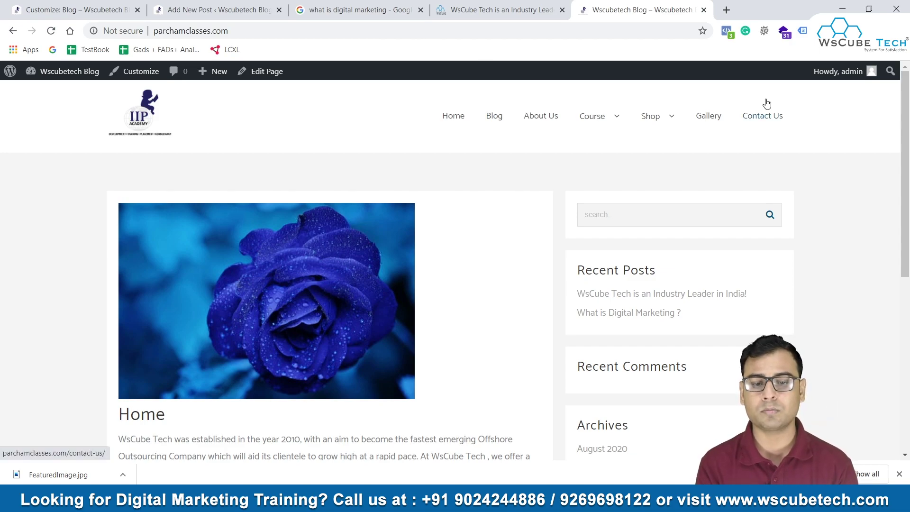
click(487, 124)
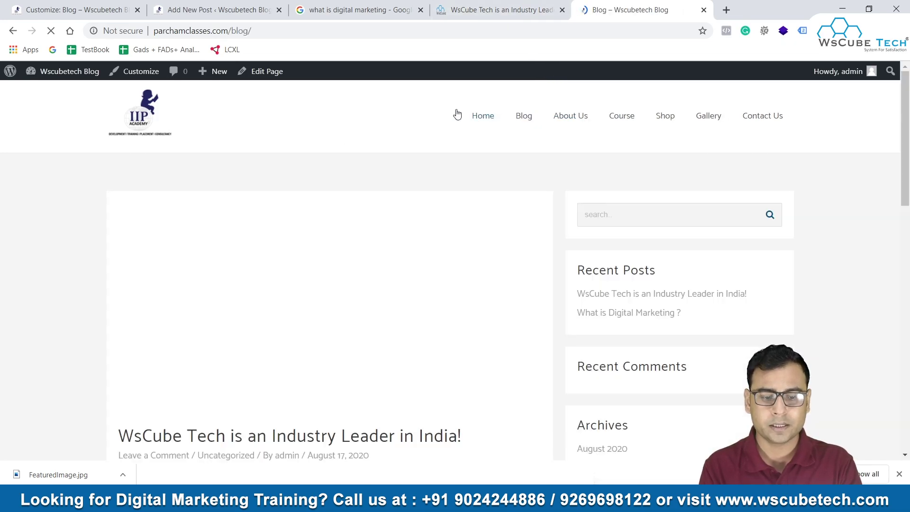
Examine how the posts are listed on the Blog page, with their featured images, titles and excerpts.
scroll(453, 350, down, 3)
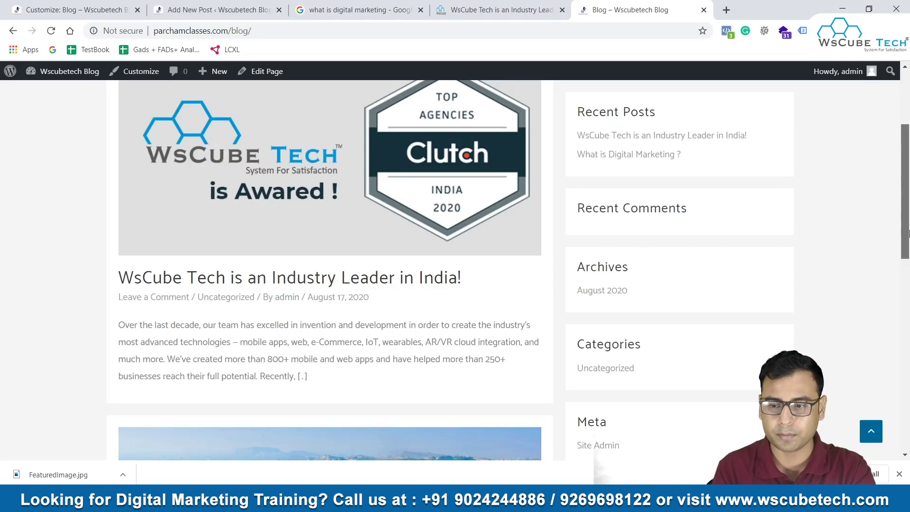
scroll(903, 208, up, 3)
scroll(903, 207, down, 8)
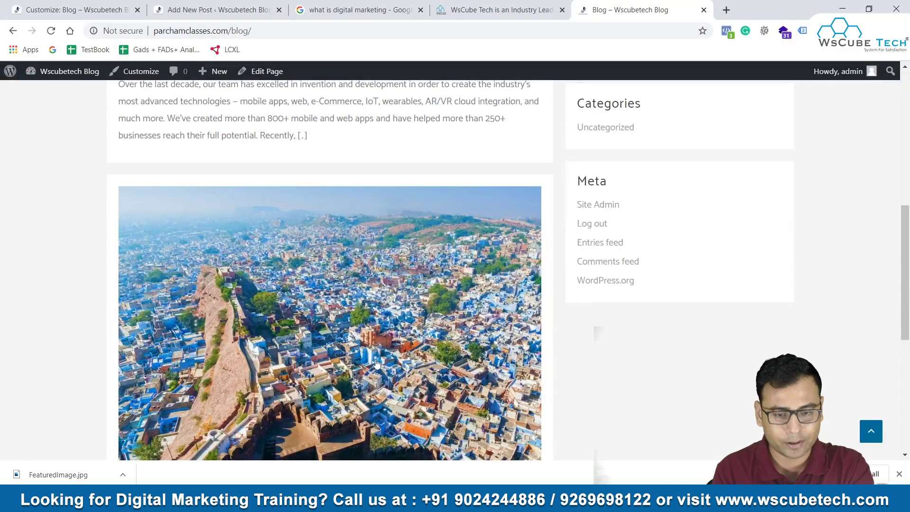
scroll(376, 359, down, 3)
scroll(376, 359, down, 2)
scroll(375, 359, up, 5)
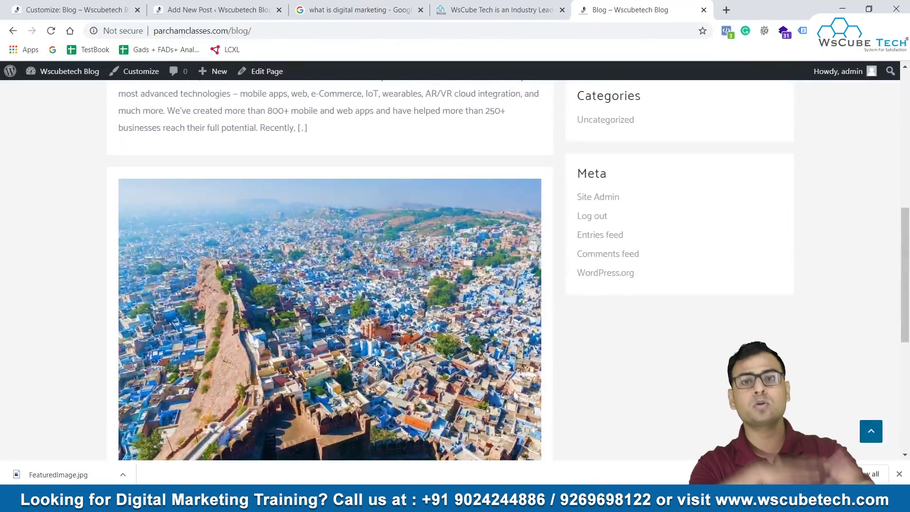
scroll(375, 361, up, 3)
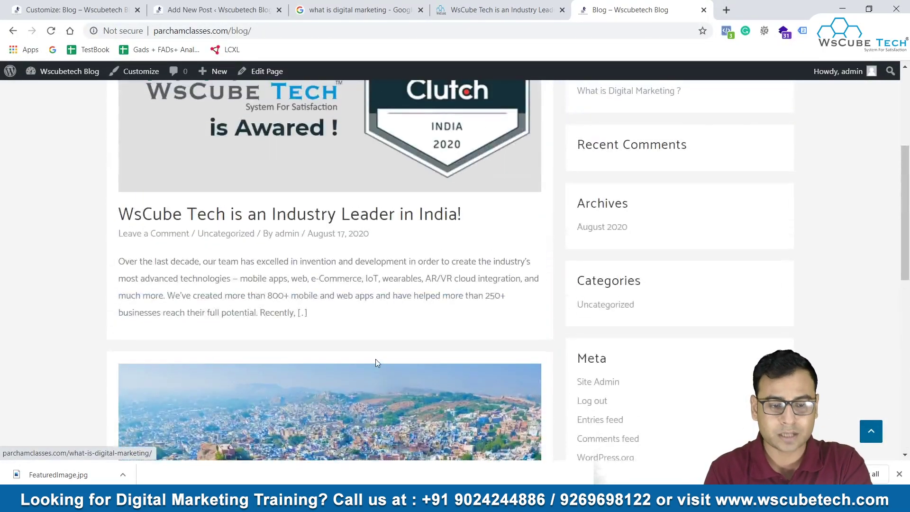
scroll(258, 135, up, 2)
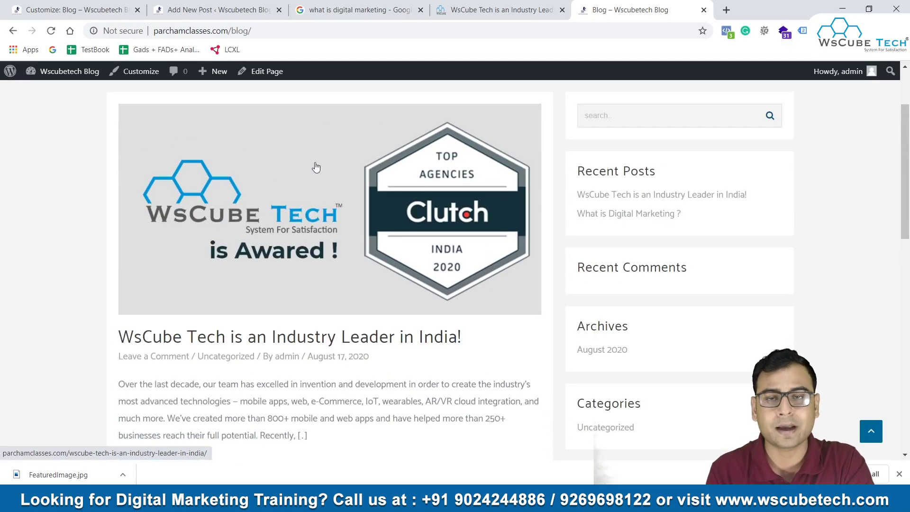
scroll(339, 397, down, 3)
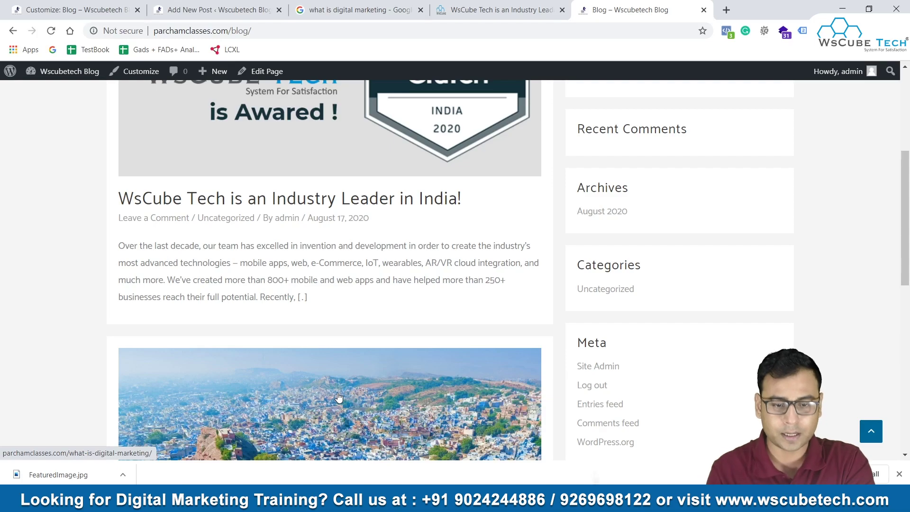
scroll(339, 397, down, 2)
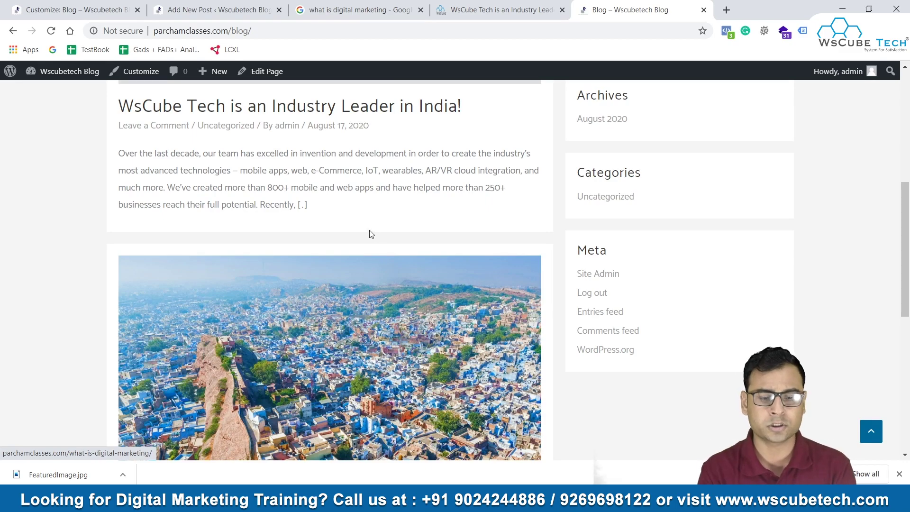
scroll(479, 207, up, 4)
scroll(253, 244, down, 4)
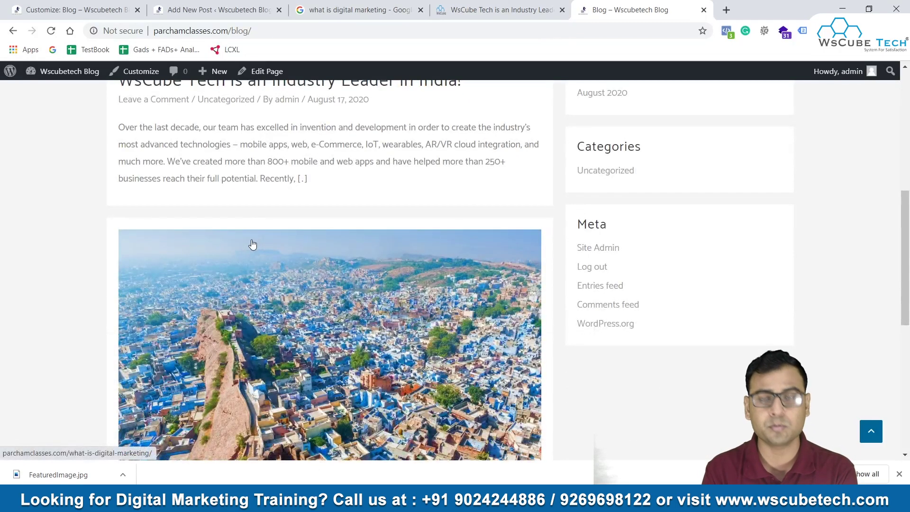
Open the "WsCube Tech is an Industry Leader in India!" post from the Blog page.
scroll(252, 246, up, 3)
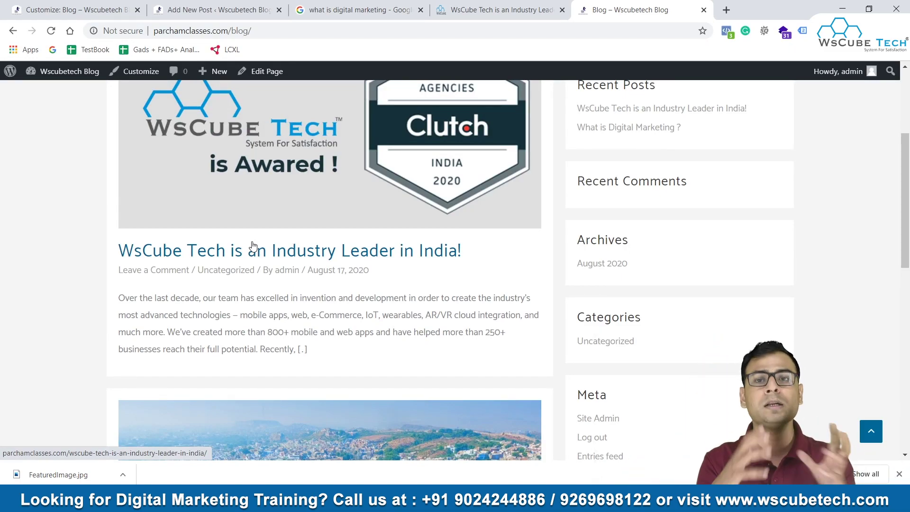
scroll(252, 246, up, 4)
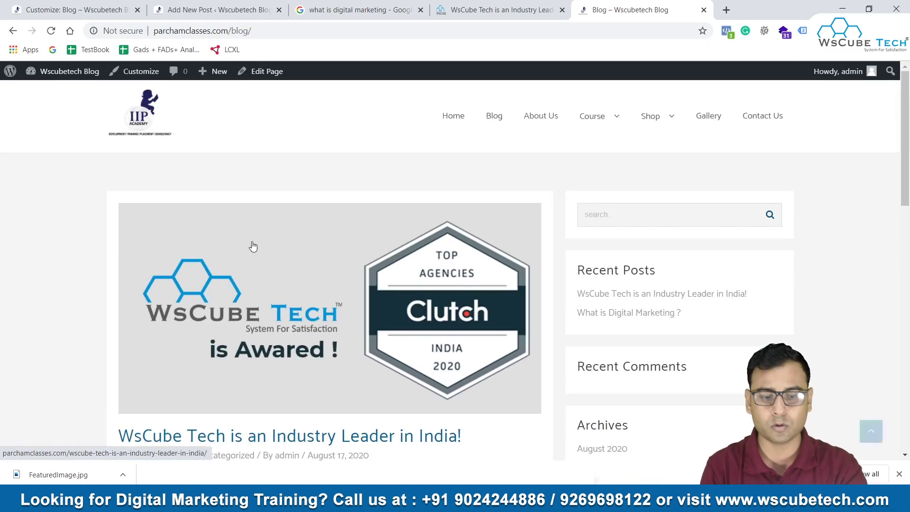
click(374, 282)
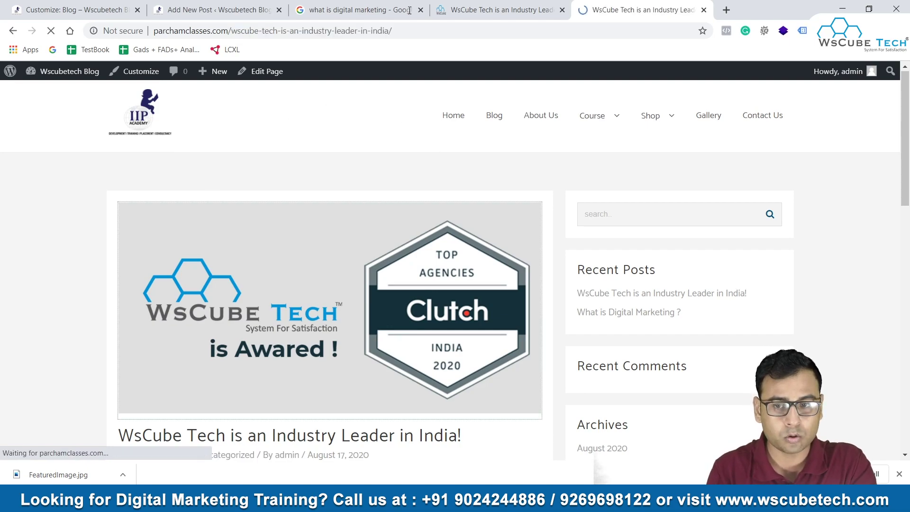
Examine the single post's URL, featured image, category, date and full content through to the reply form.
click(314, 30)
click(433, 35)
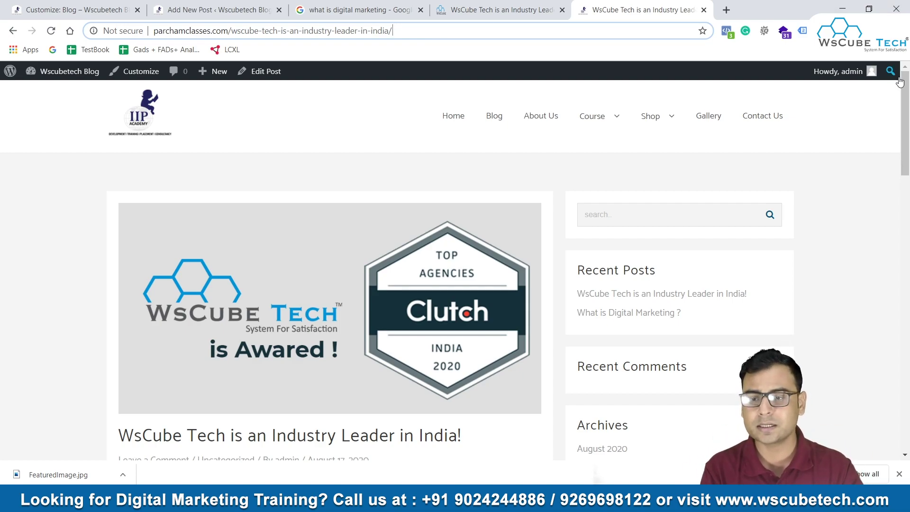
drag(905, 102, 908, 153)
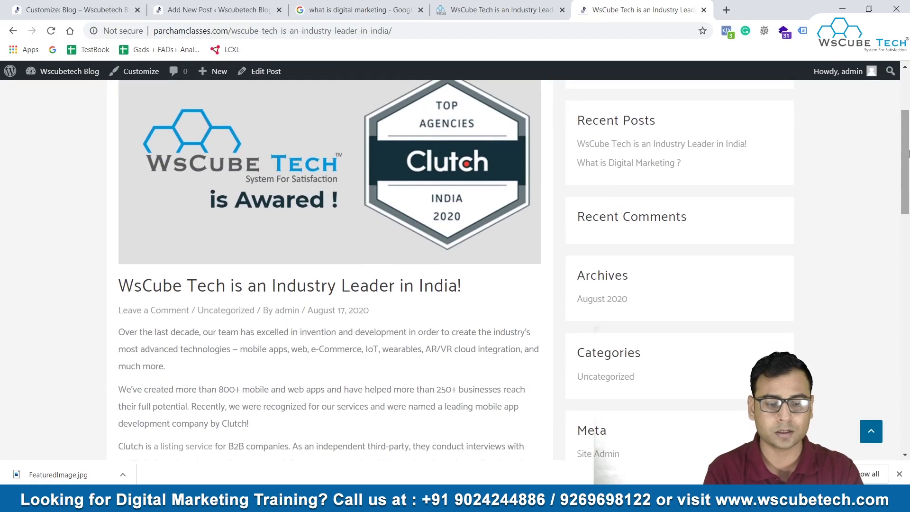
scroll(488, 141, down, 3)
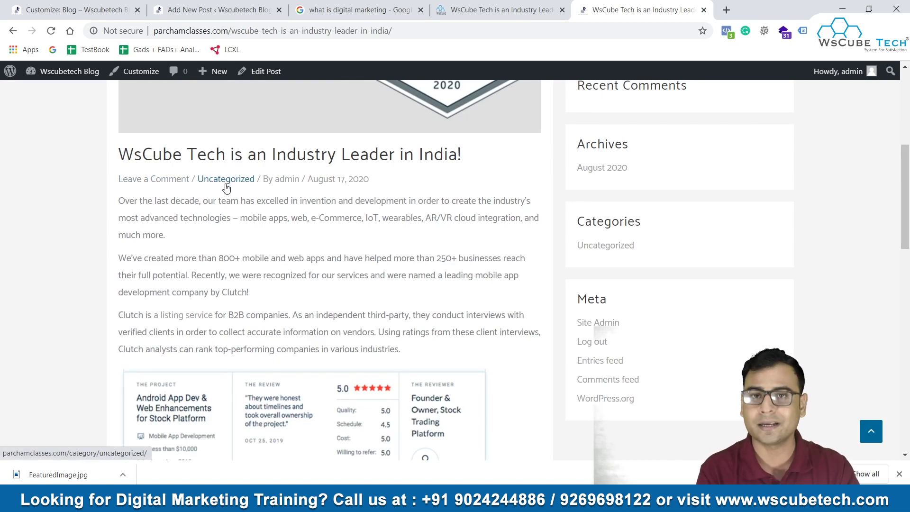
scroll(360, 246, down, 10)
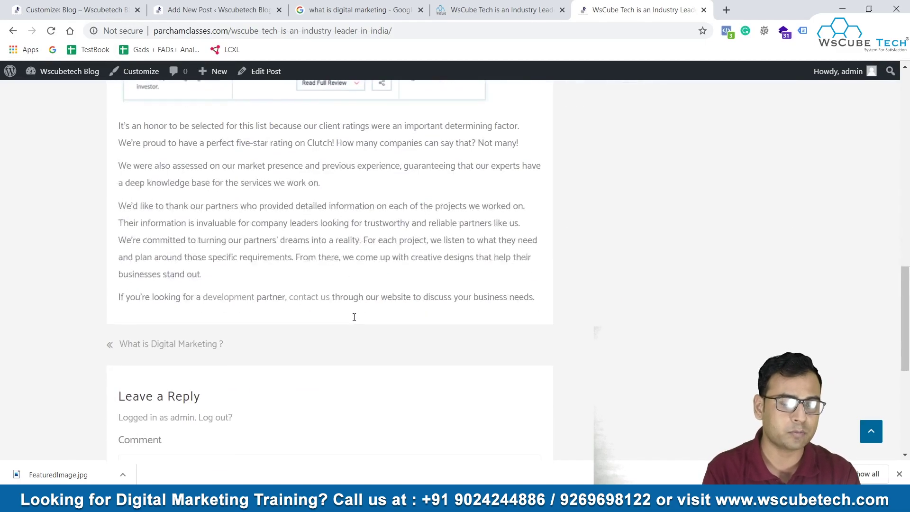
scroll(354, 317, down, 4)
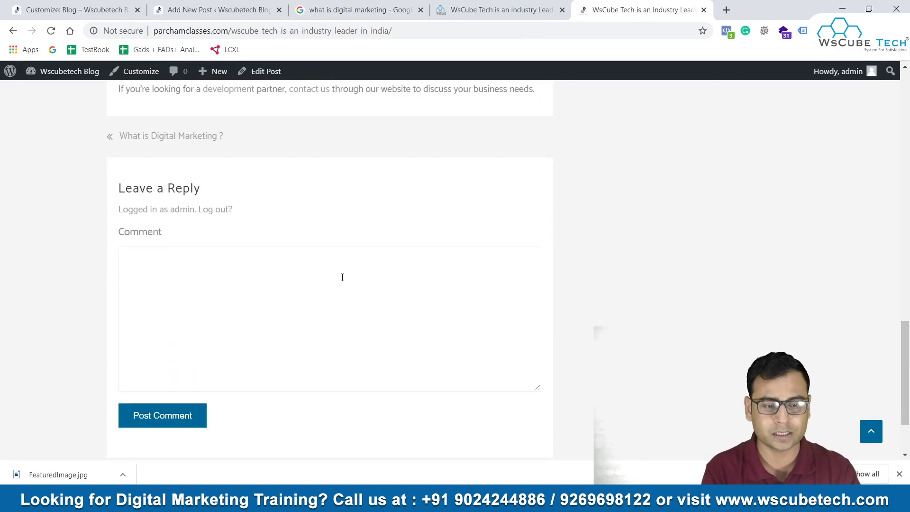
Post the comment "This is Test Comment!" on the "WsCube Tech is an Industry Leader in India!" post.
scroll(342, 276, down, 2)
click(216, 172)
text(This is Test)
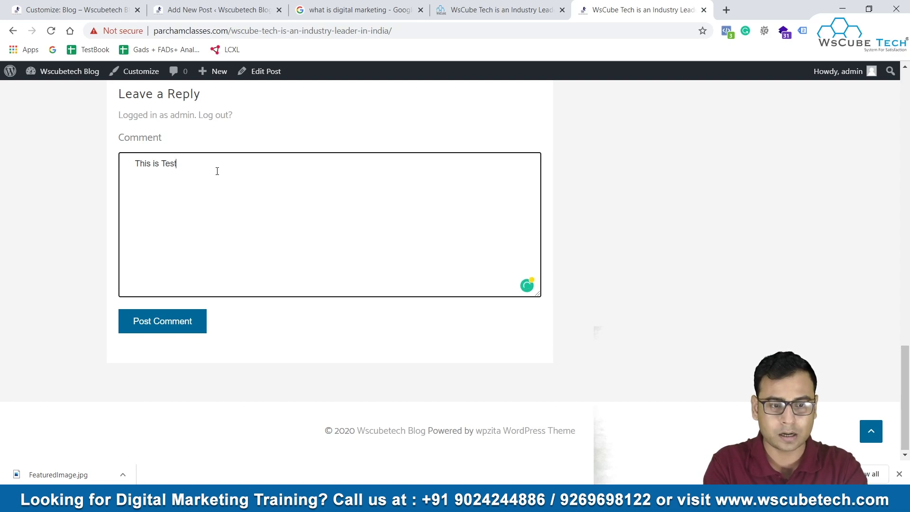
text( Comment 1)
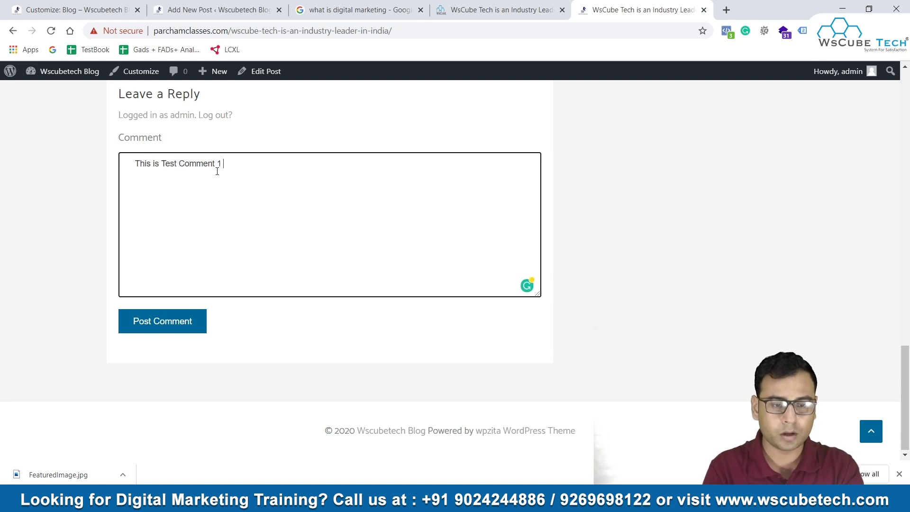
key(BackSpace)
key(BackSpace)
click(143, 326)
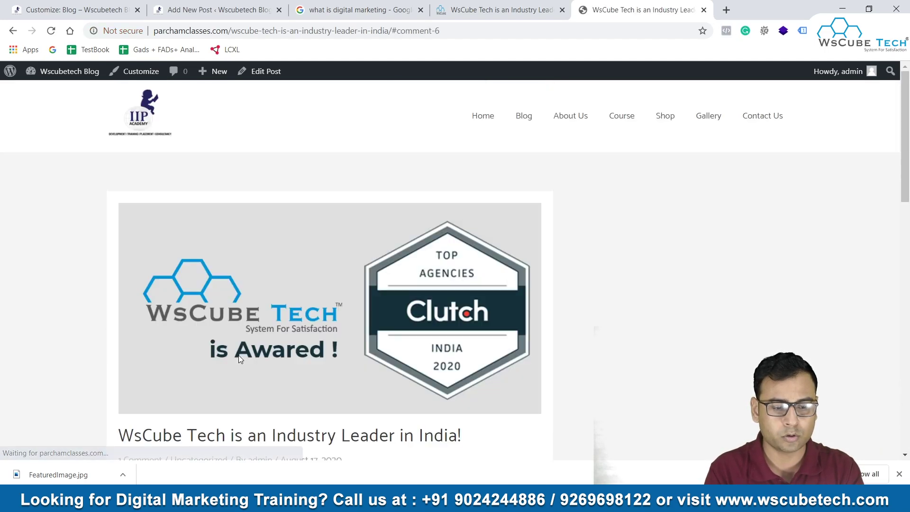
Examine how the posted comment appears under the post, along with the reply form below it.
scroll(242, 262, up, 5)
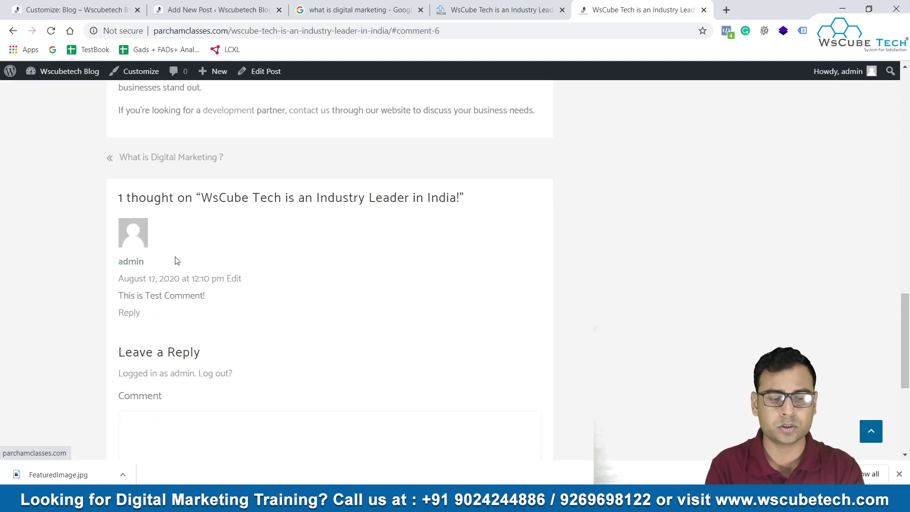
drag(221, 296, 17, 307)
click(270, 270)
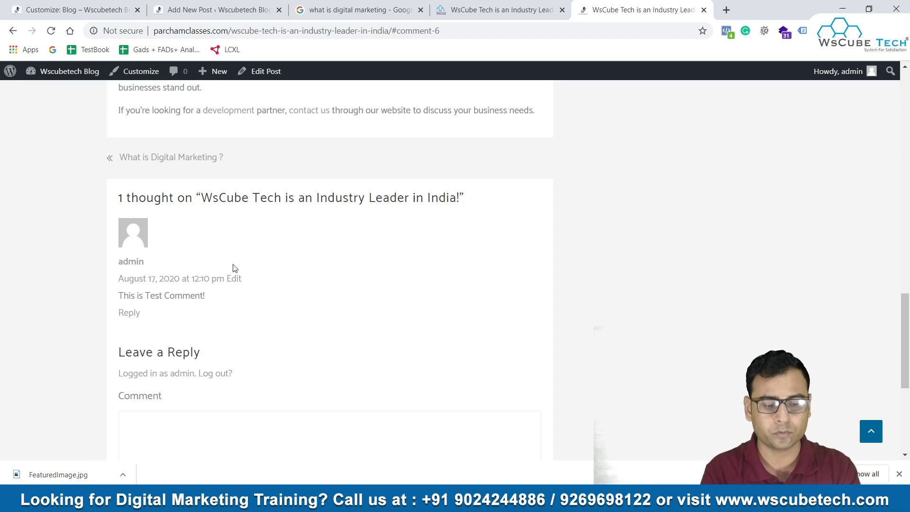
scroll(457, 343, down, 5)
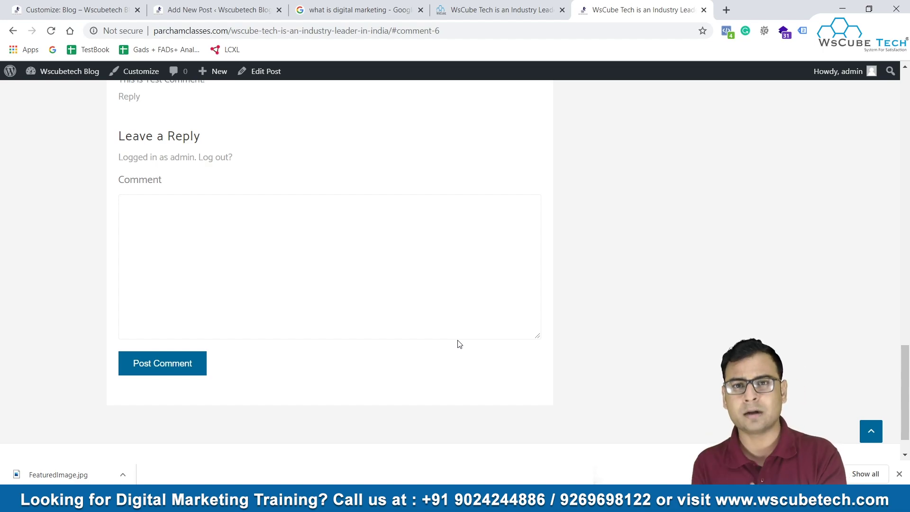
scroll(460, 344, down, 1)
scroll(459, 344, up, 1)
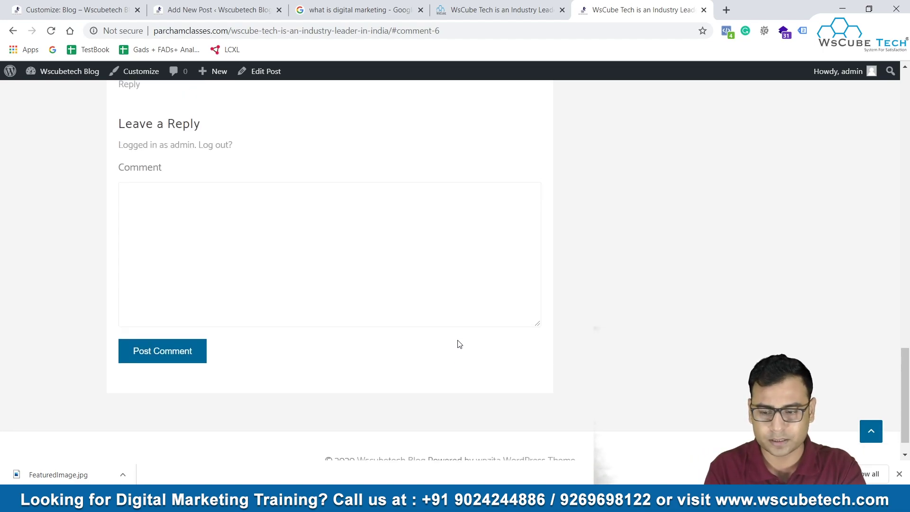
Review the post's header, metadata and body text together with the sidebar's recent posts, comments, archives and categories.
click(870, 431)
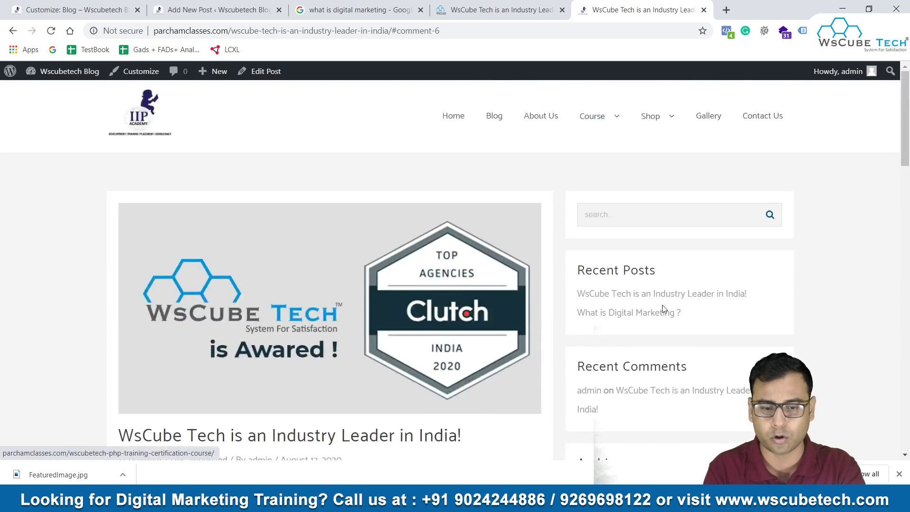
scroll(722, 430, down, 5)
scroll(233, 264, up, 1)
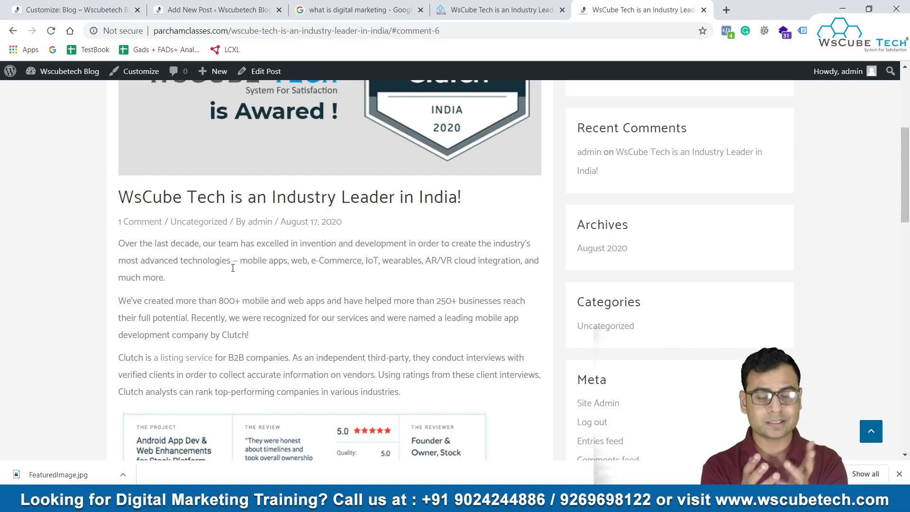
scroll(233, 269, up, 3)
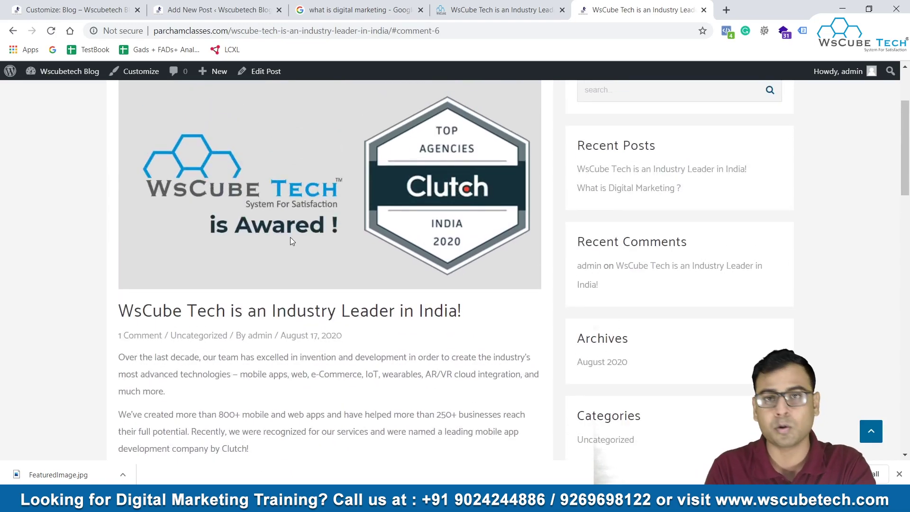
scroll(290, 241, up, 3)
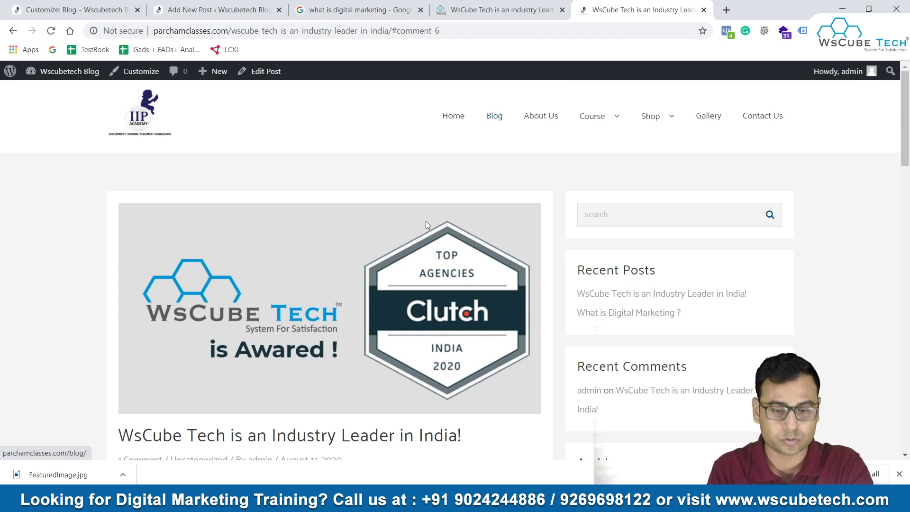
scroll(425, 220, down, 4)
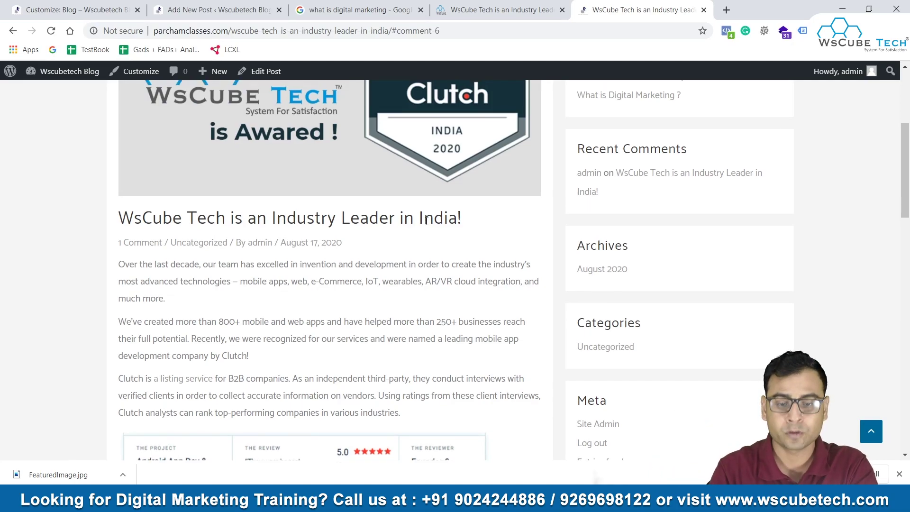
scroll(427, 220, up, 5)
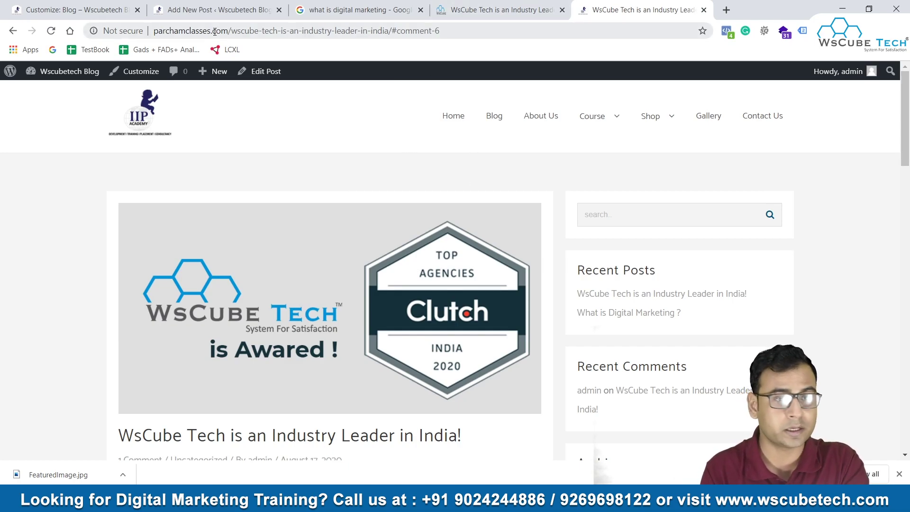
Try setting the posts page to Home in the Customizer's homepage settings, and leave the Customizer without saving.
click(95, 9)
scroll(110, 385, down, 1)
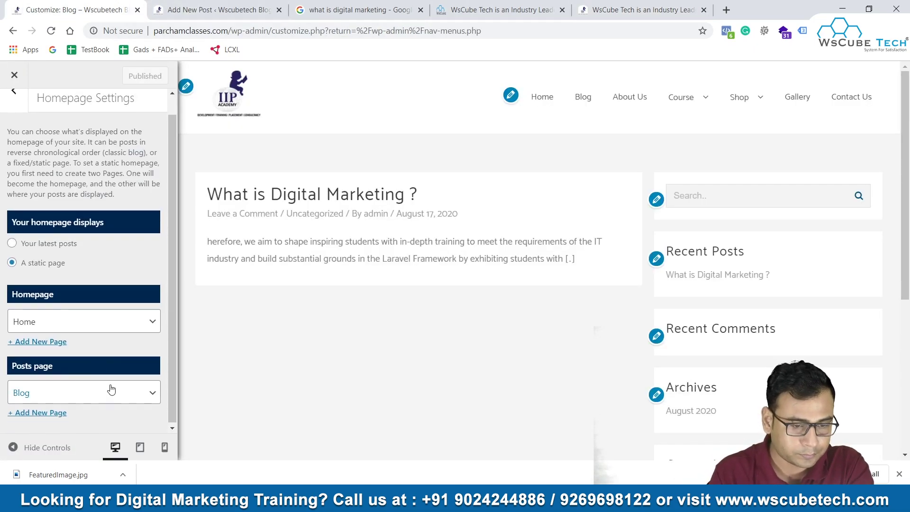
click(110, 385)
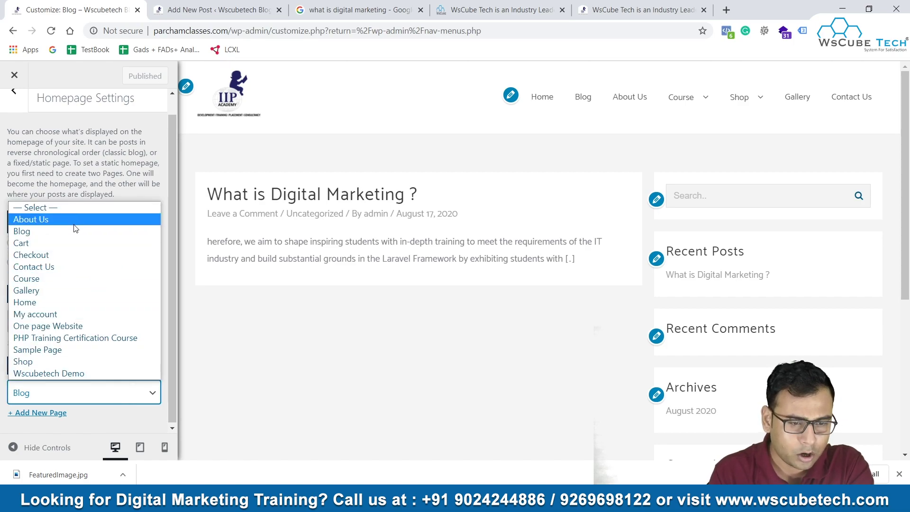
click(37, 299)
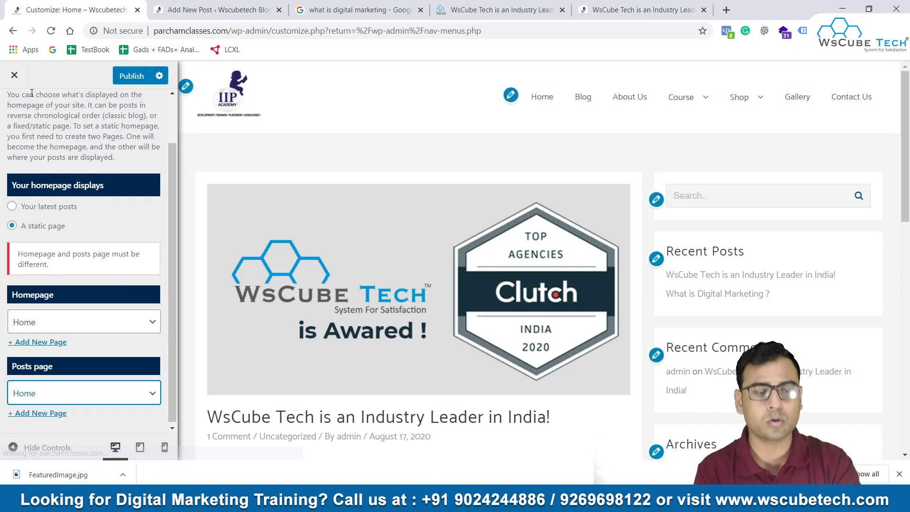
click(14, 75)
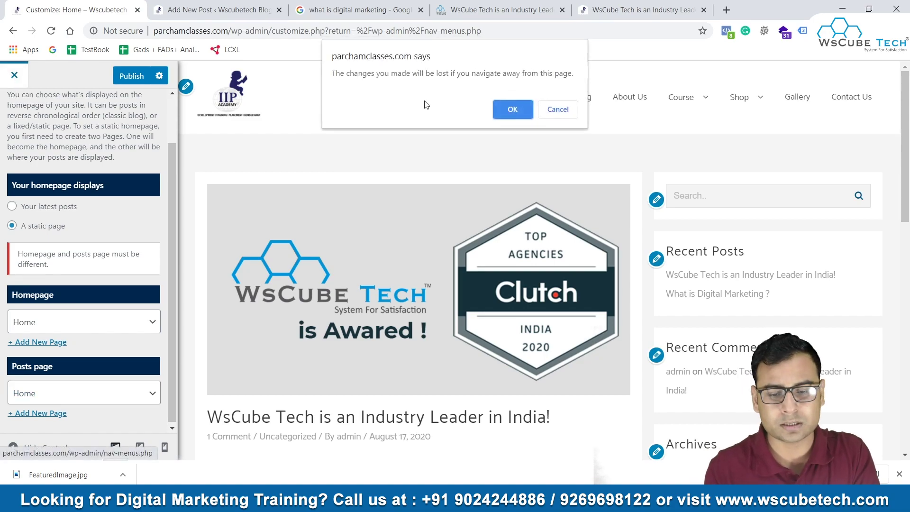
click(495, 111)
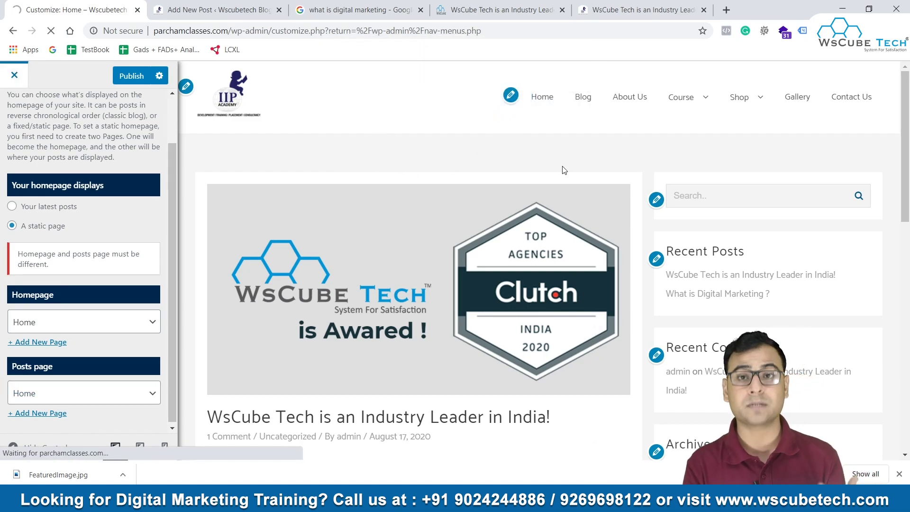